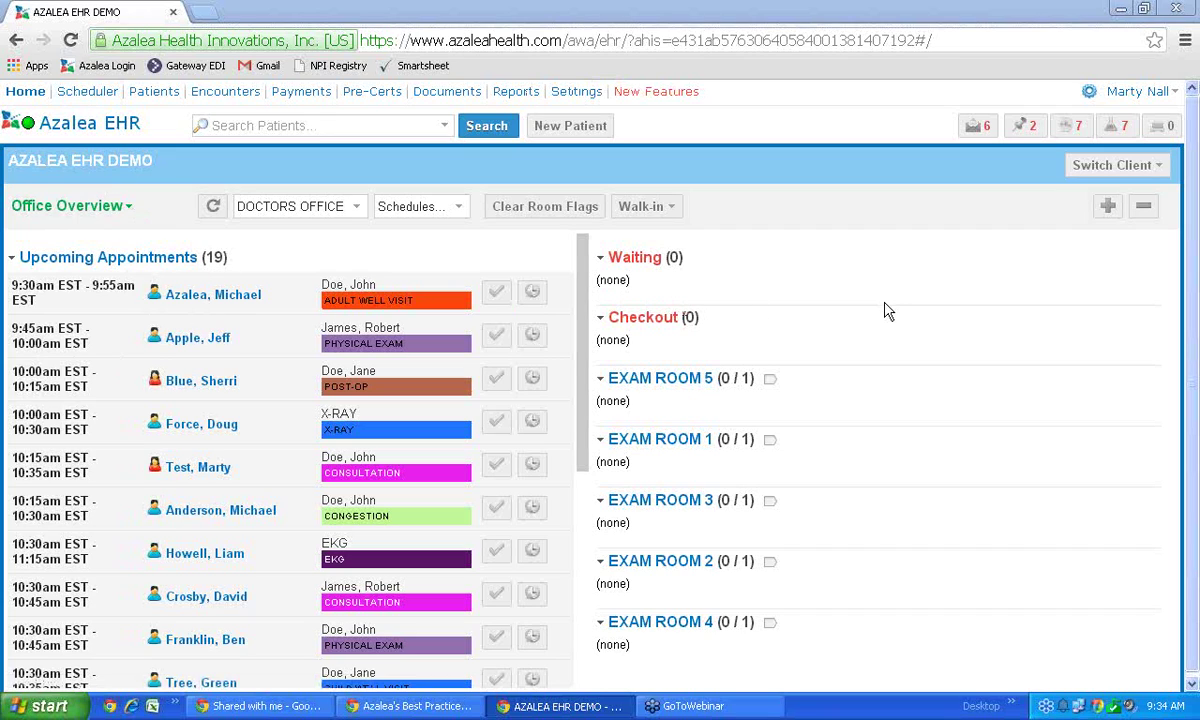
Step: Clear the room flags, mark the 9:30am Adult Well Visit patient Arrived, and open their appointment
scroll(193, 479, "down", 2)
scroll(193, 479, "down", 3)
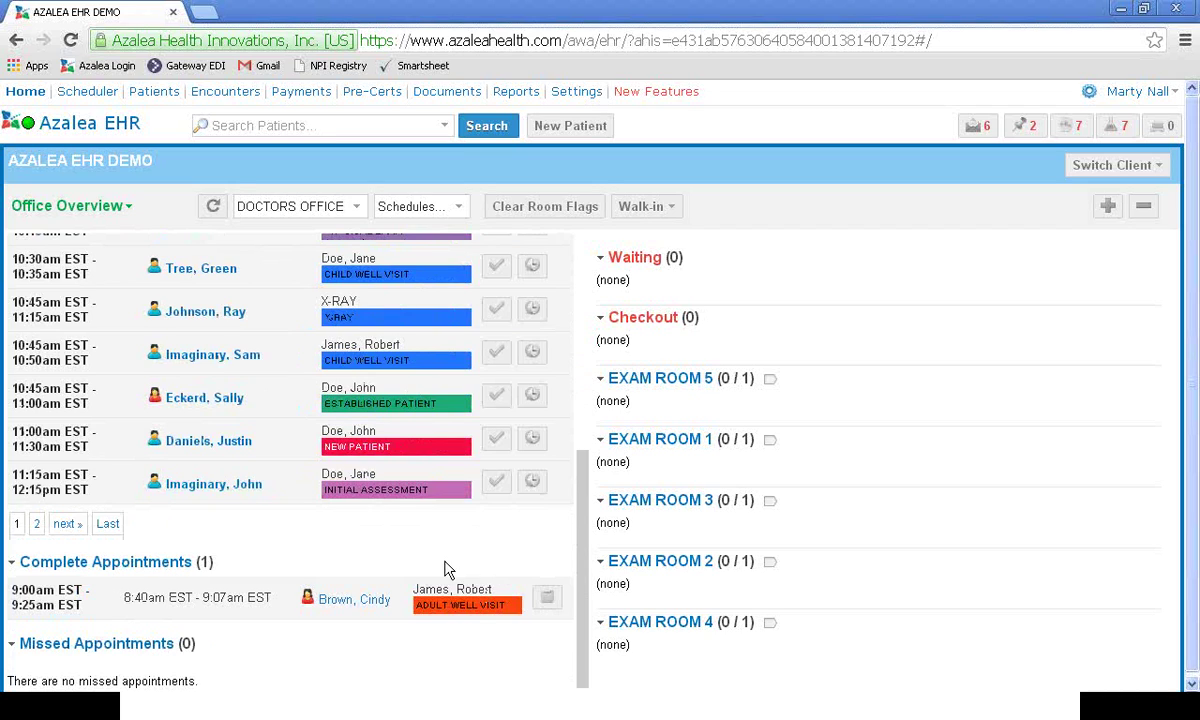
scroll(420, 540, "up", 5)
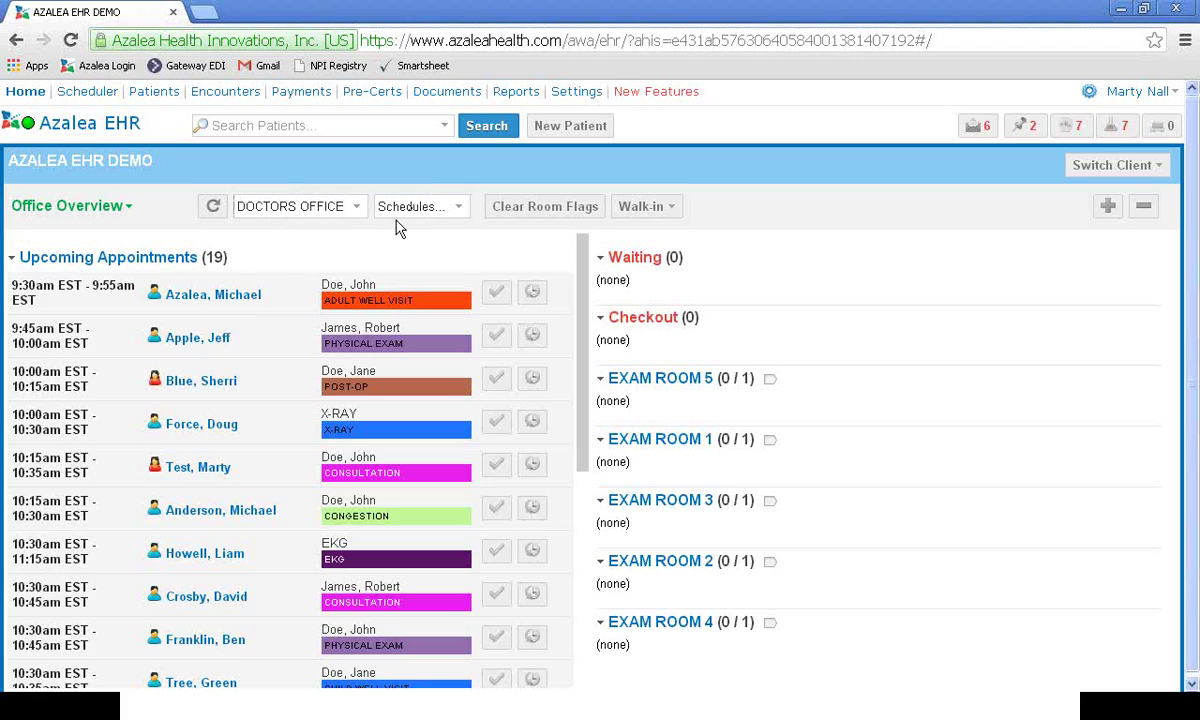
left_click(491, 215)
left_click(496, 293)
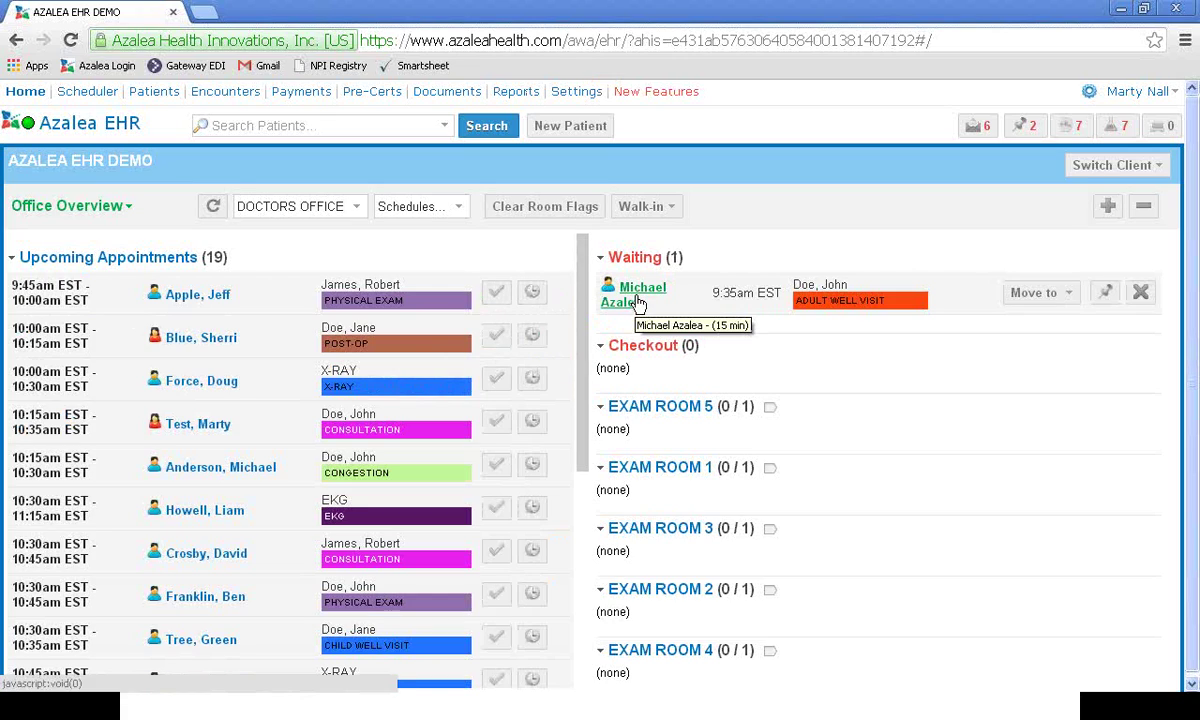
left_click(639, 298)
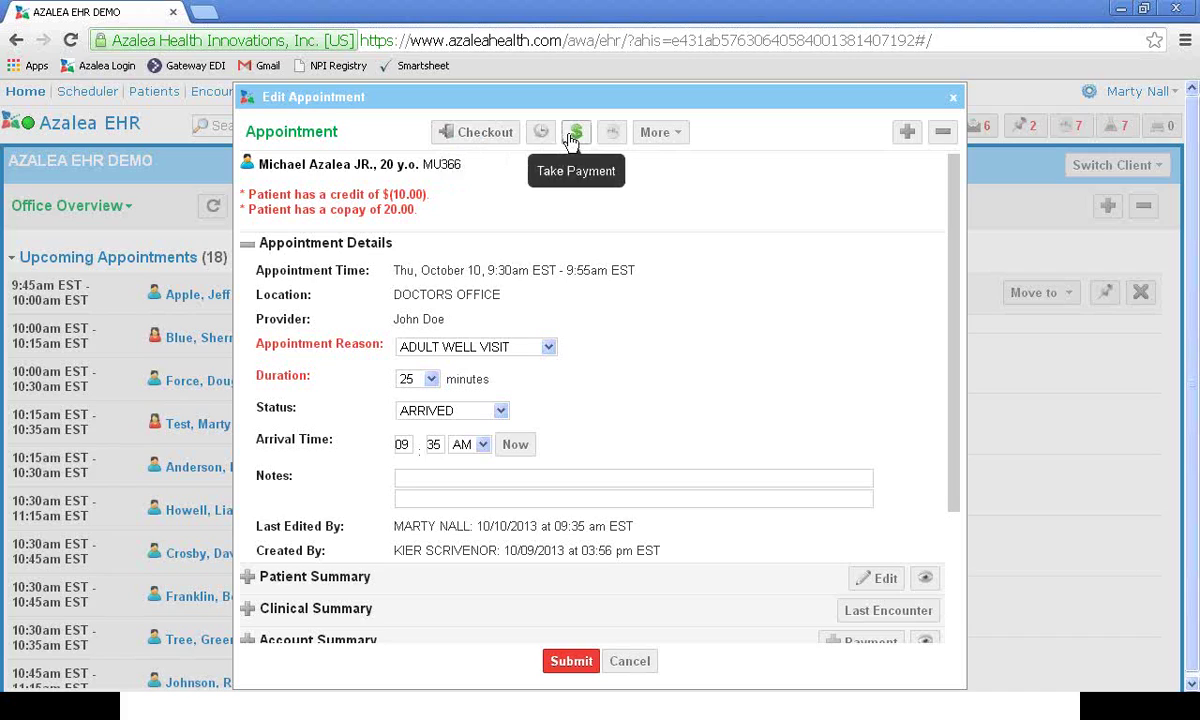
left_click(574, 134)
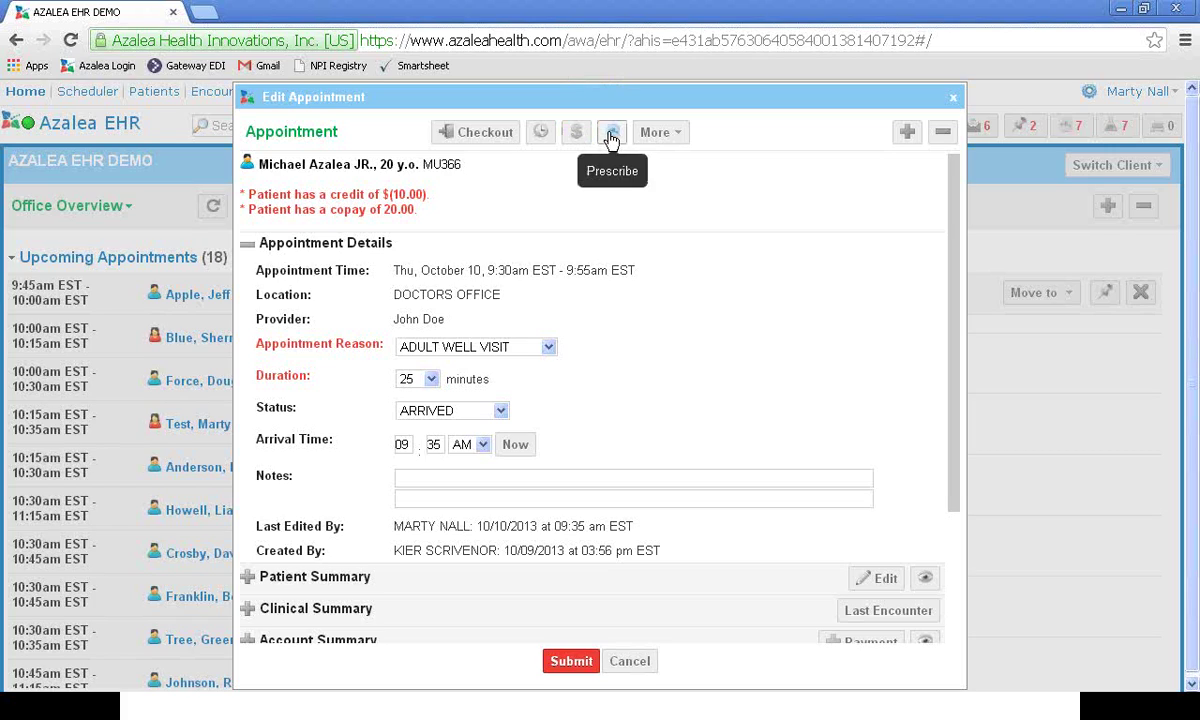
left_click(684, 138)
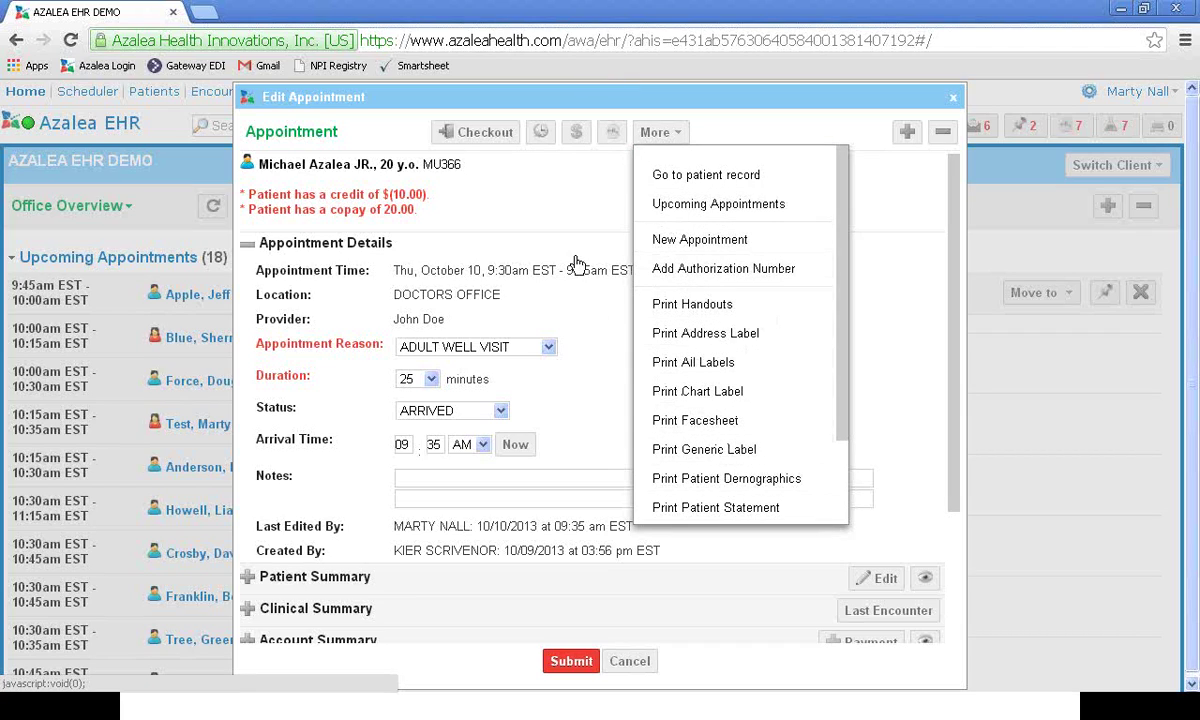
left_click(538, 194)
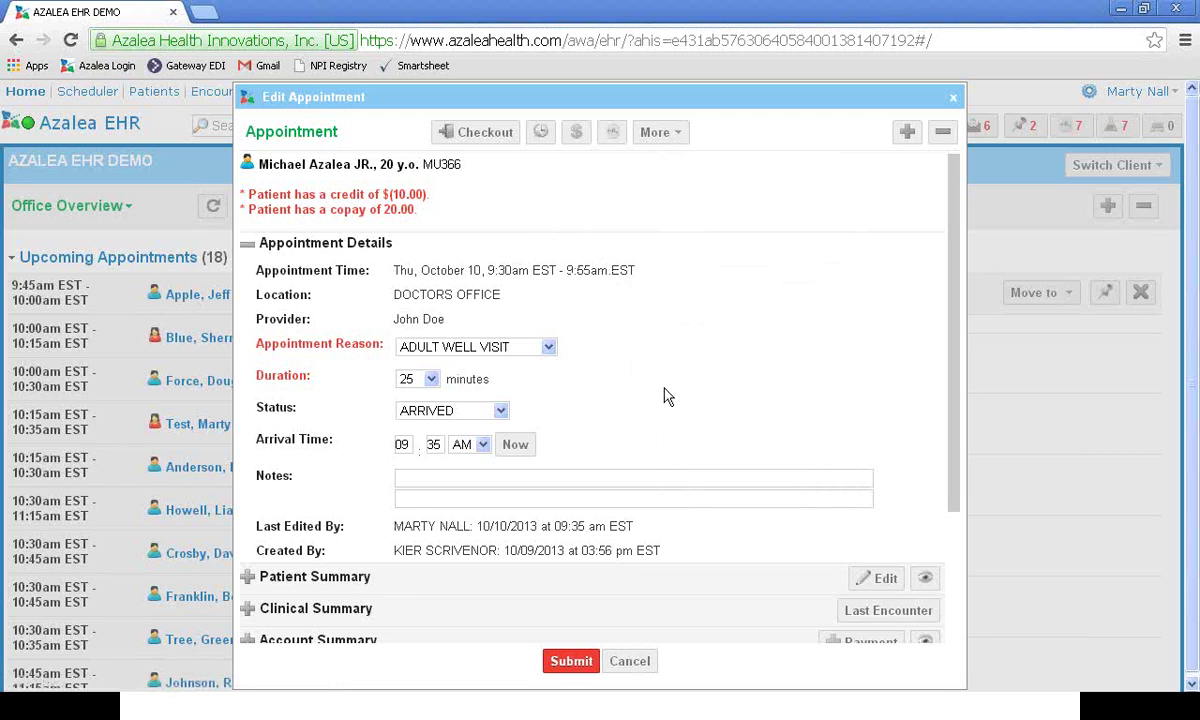
scroll(668, 397, "down", 3)
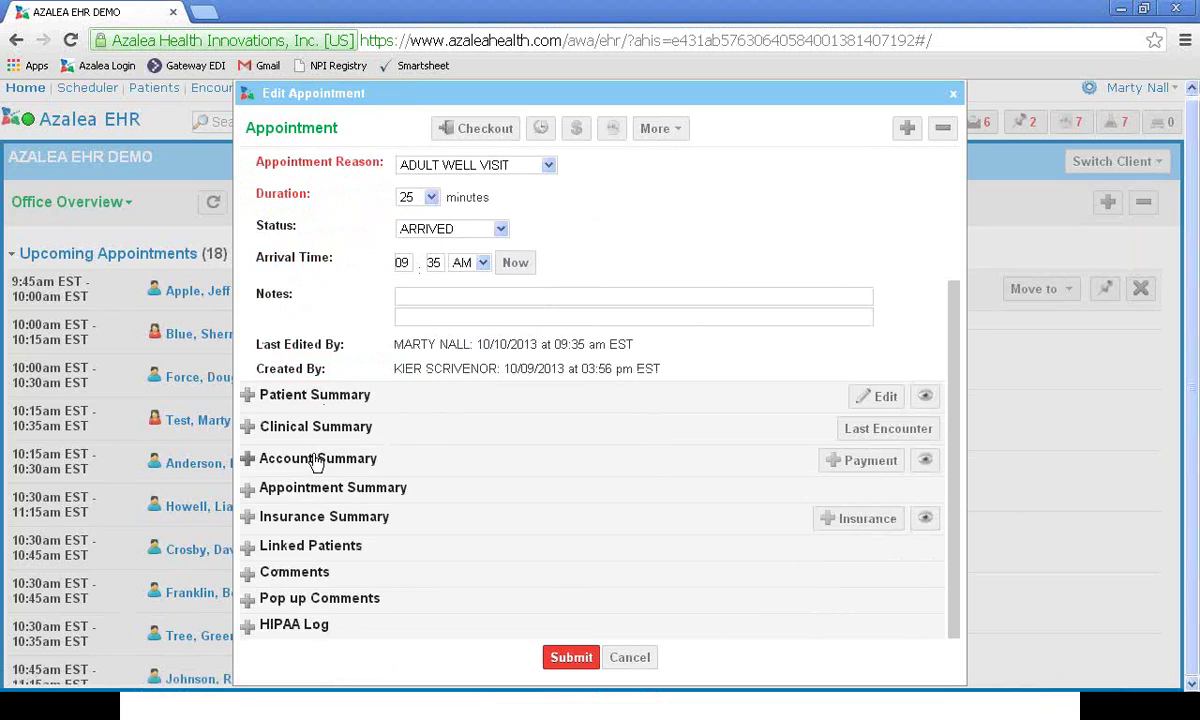
Step: Expand the Patient Summary to review the patient's demographic details
left_click(248, 395)
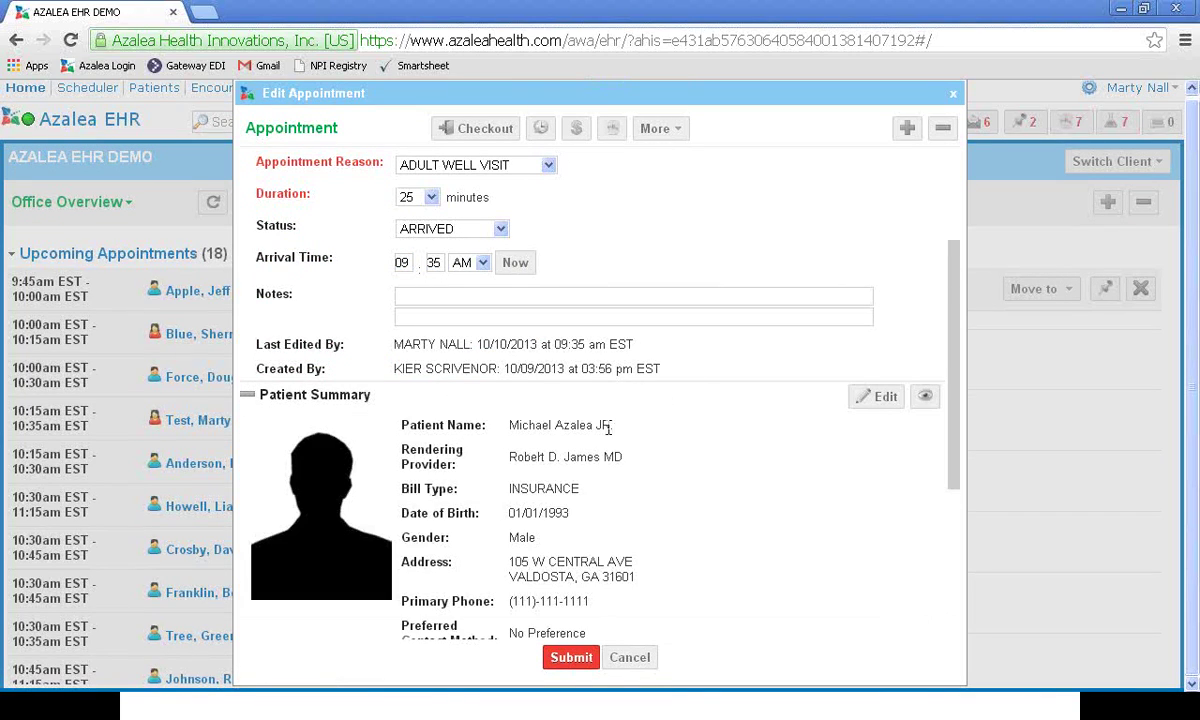
scroll(600, 440, "down", 2)
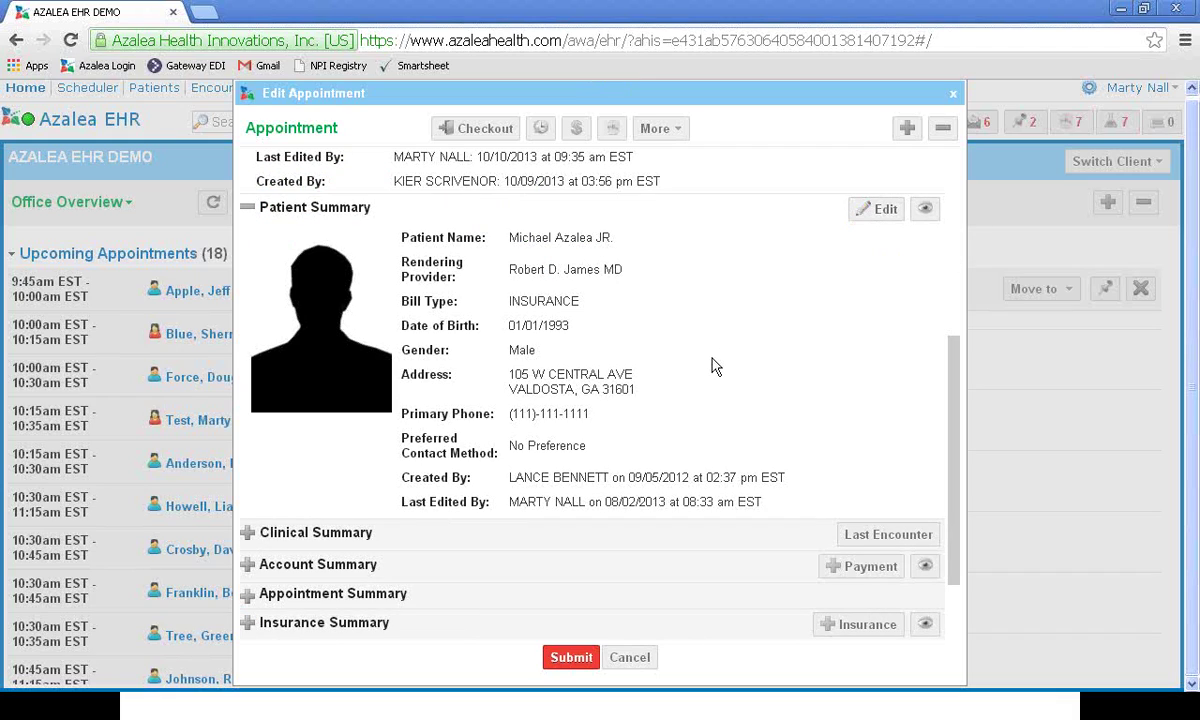
scroll(716, 363, "down", 2)
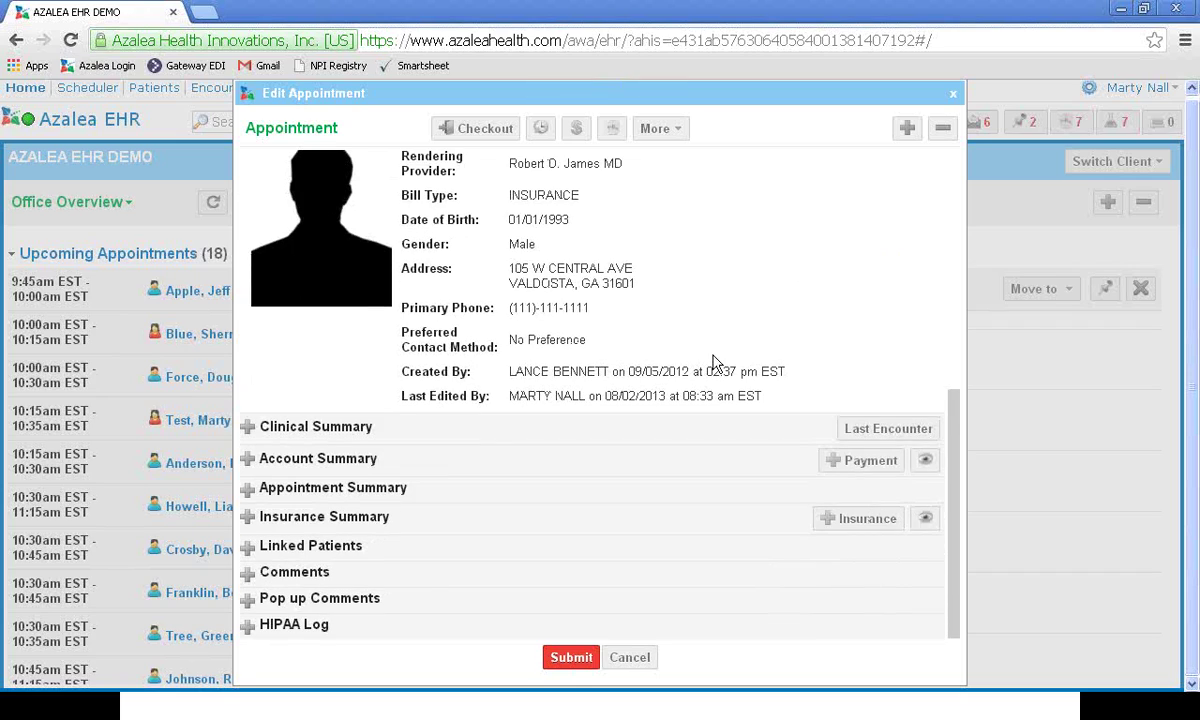
Step: Review the primary insurance details in Insurance Summary, then close the appointment dialog
left_click(247, 517)
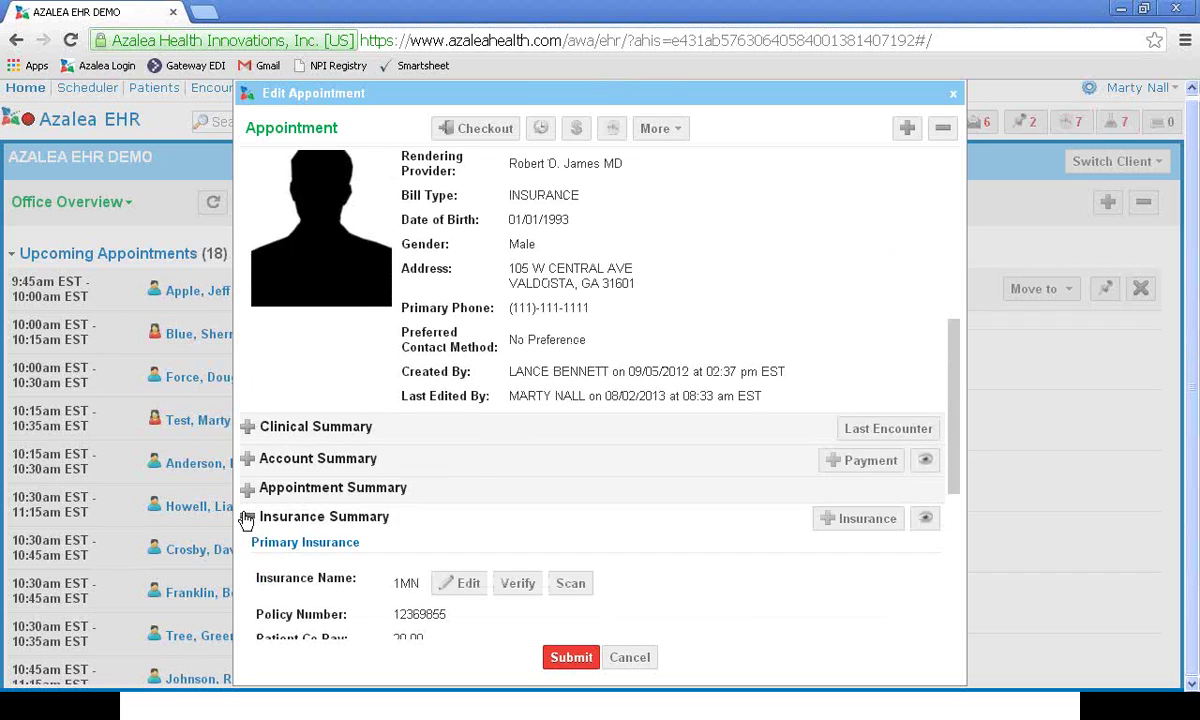
scroll(352, 456, "down", 2)
scroll(424, 489, "down", 6)
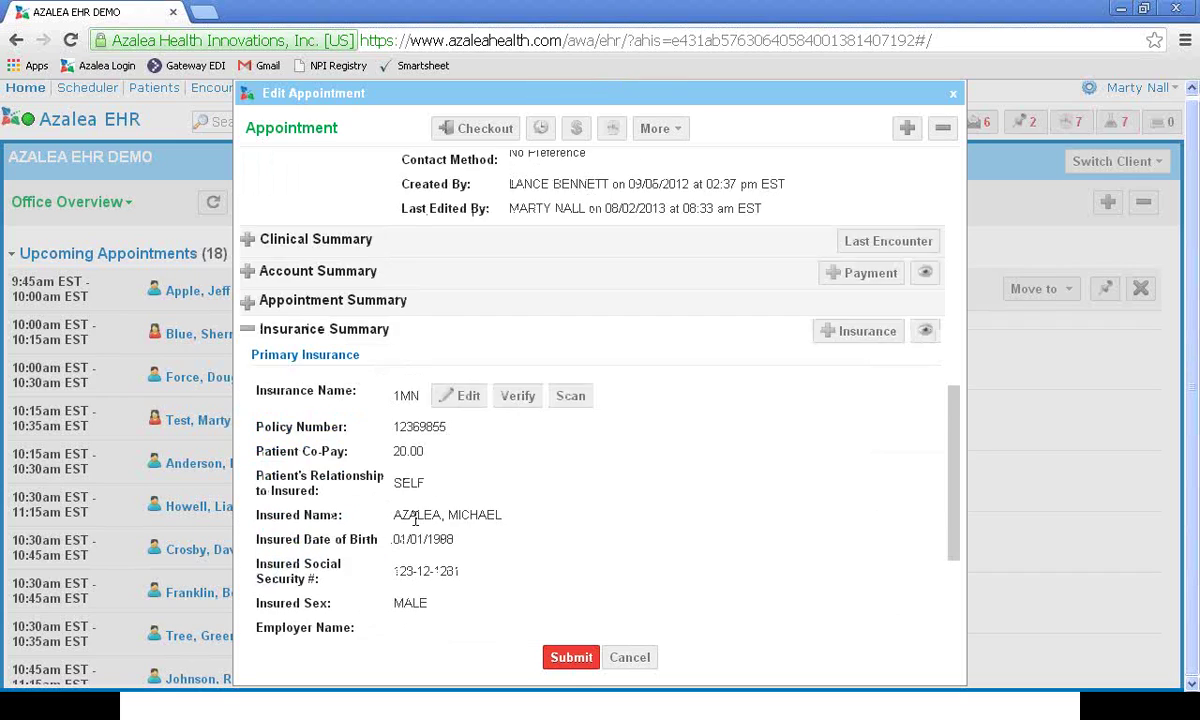
scroll(424, 489, "down", 1)
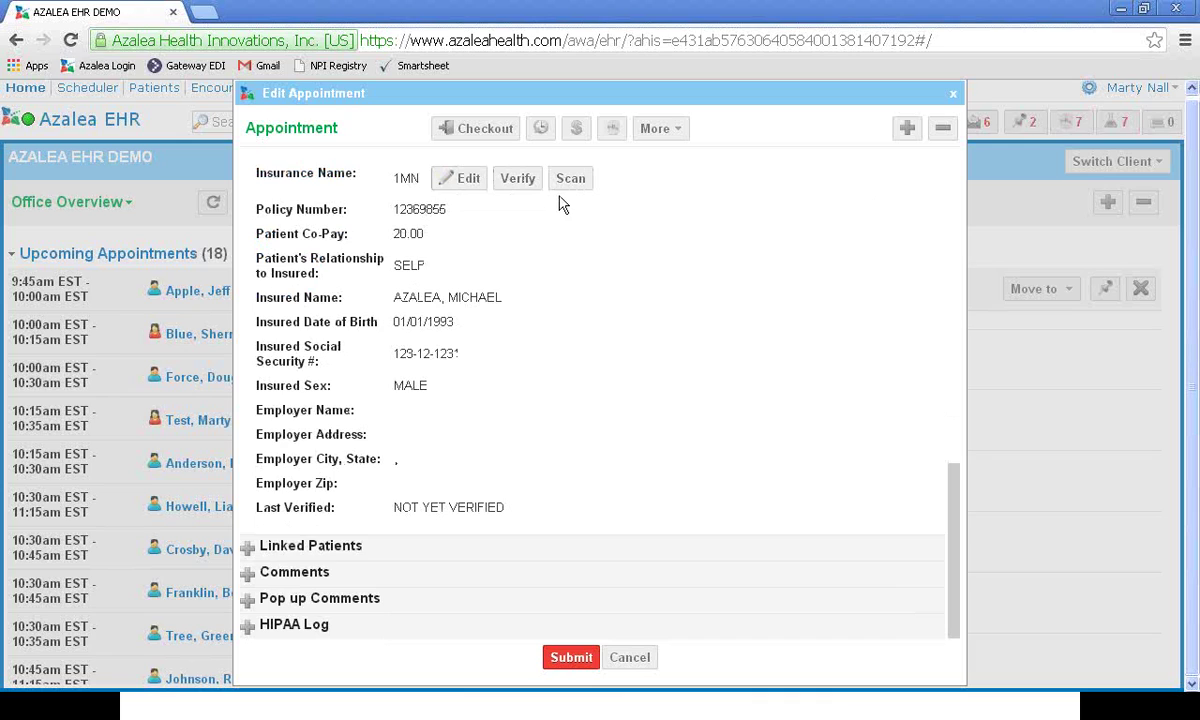
scroll(584, 544, "up", 5)
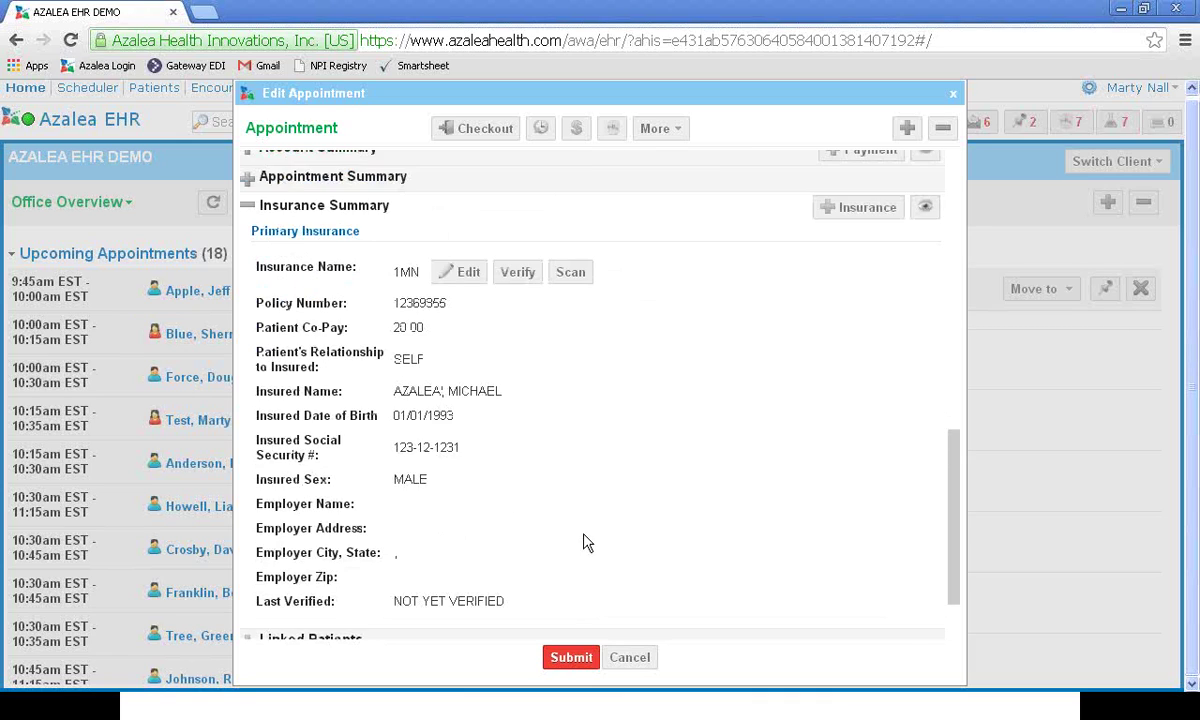
scroll(556, 542, "up", 2)
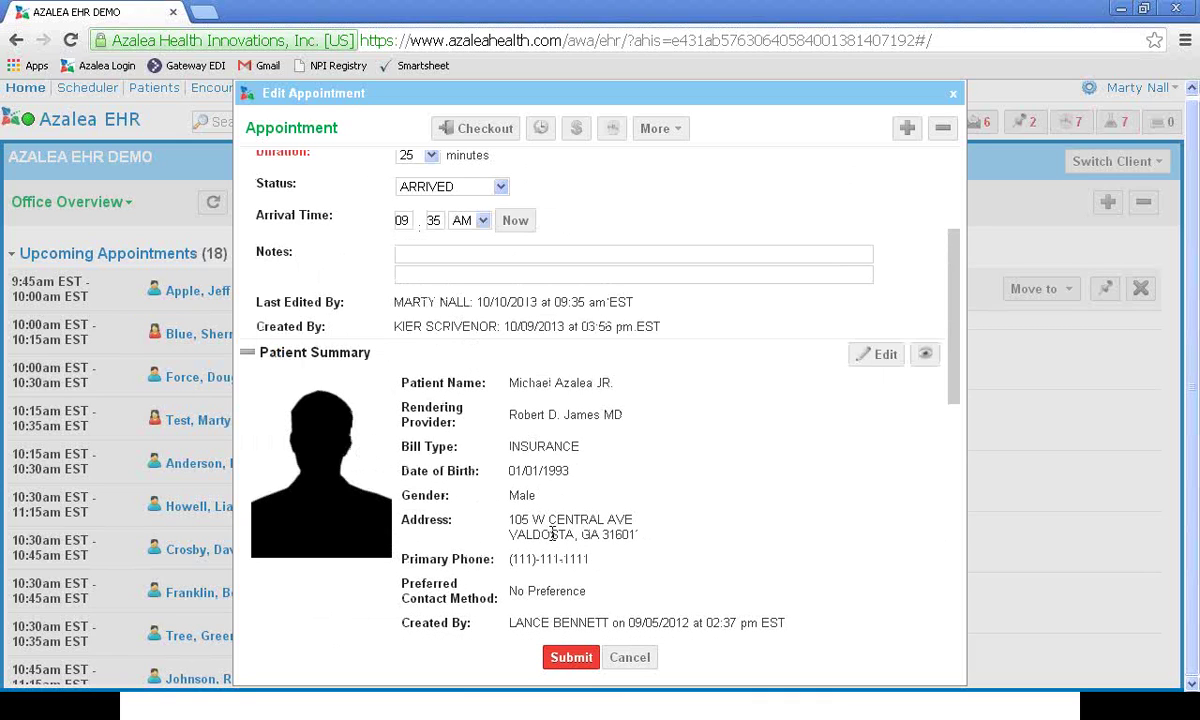
left_click(953, 96)
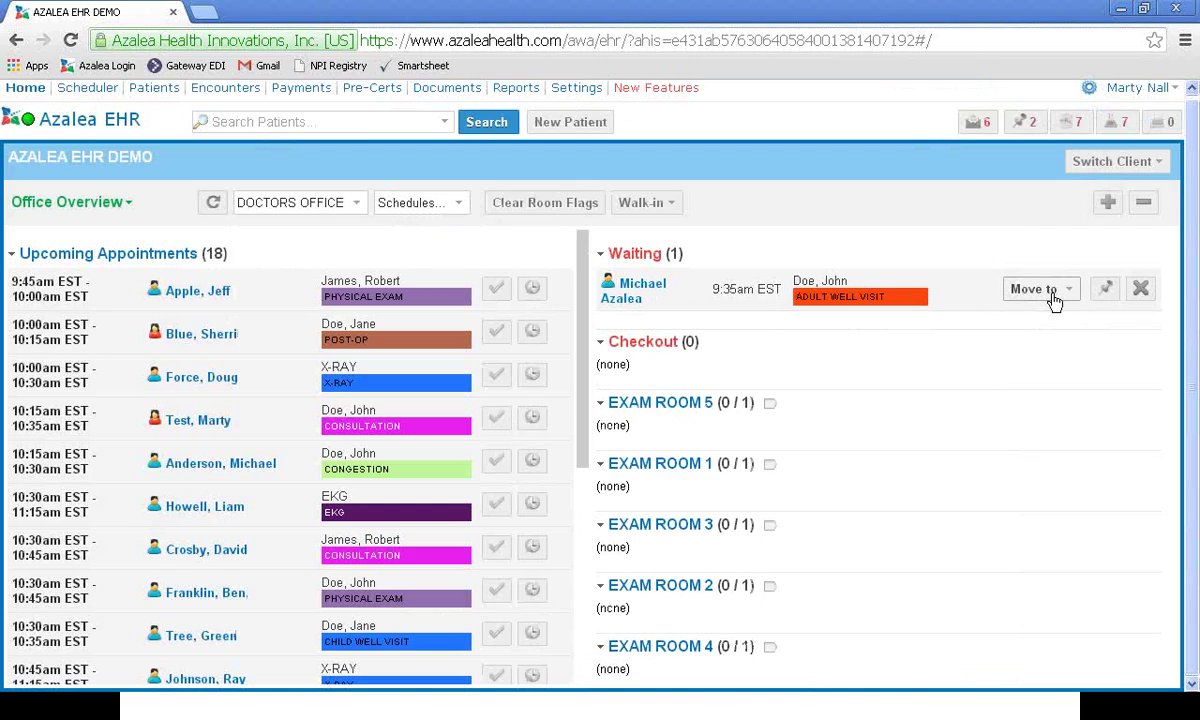
Step: Send the adult well-visit patient from Waiting to EXAM ROOM 1, then on to Checkout
left_click(1055, 298)
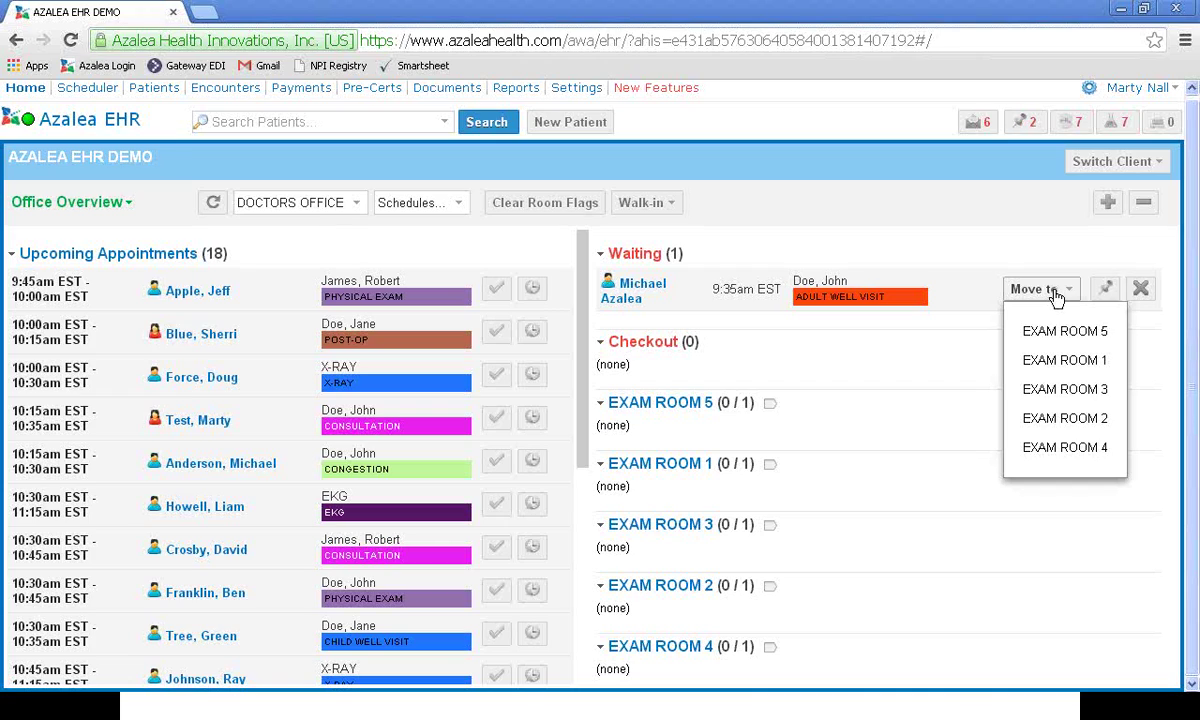
left_click(1066, 360)
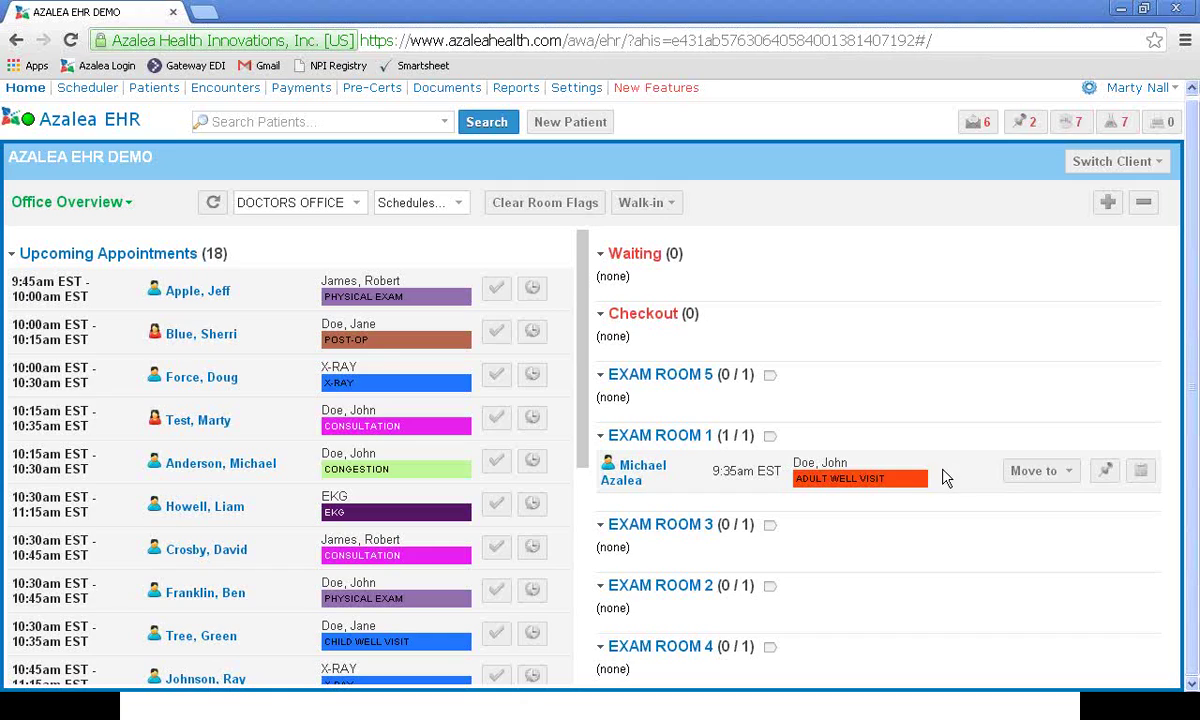
left_click(1062, 478)
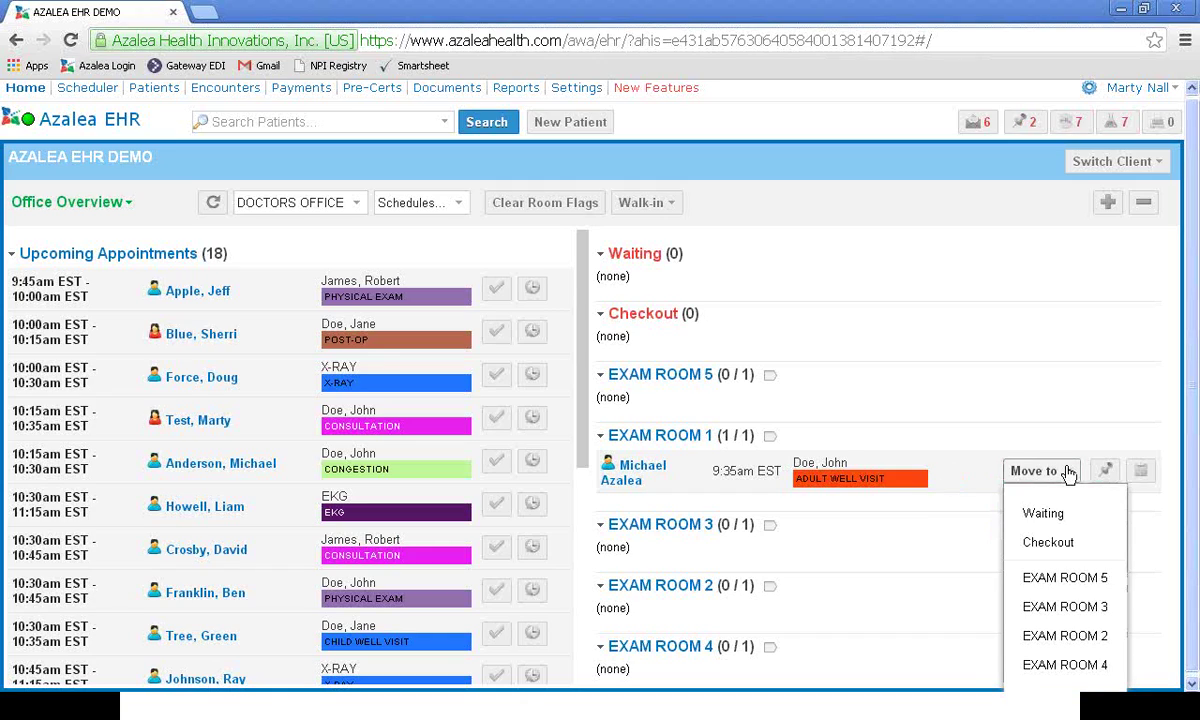
left_click(1046, 543)
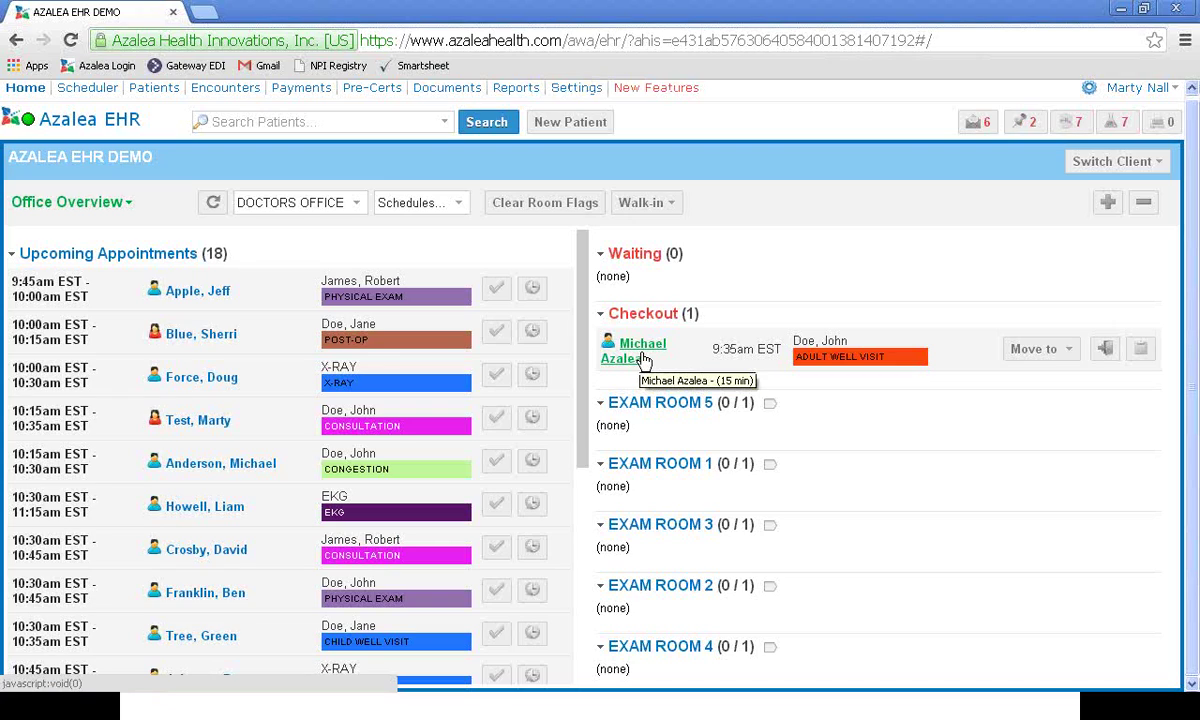
Step: Open the Checkout patient's appointment and start a New Appointment for them from More
left_click(644, 360)
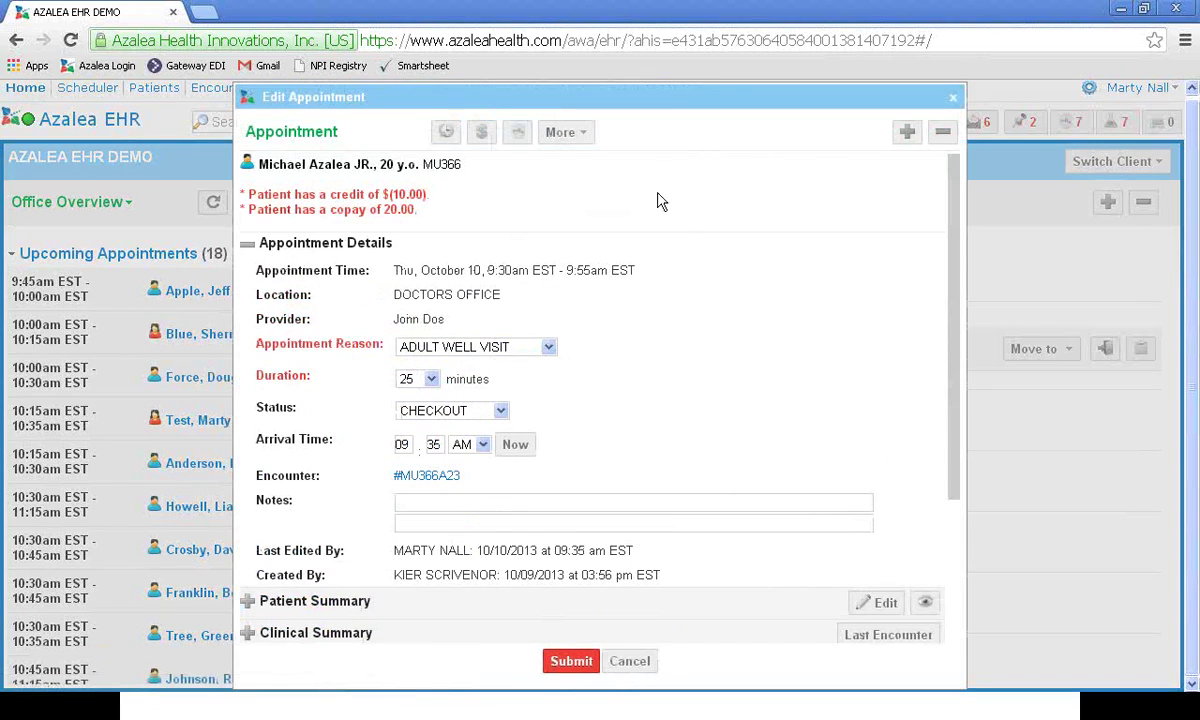
mouse_move(670, 102)
left_mouse_down()
mouse_move(673, 60)
mouse_move(667, 83)
left_mouse_up()
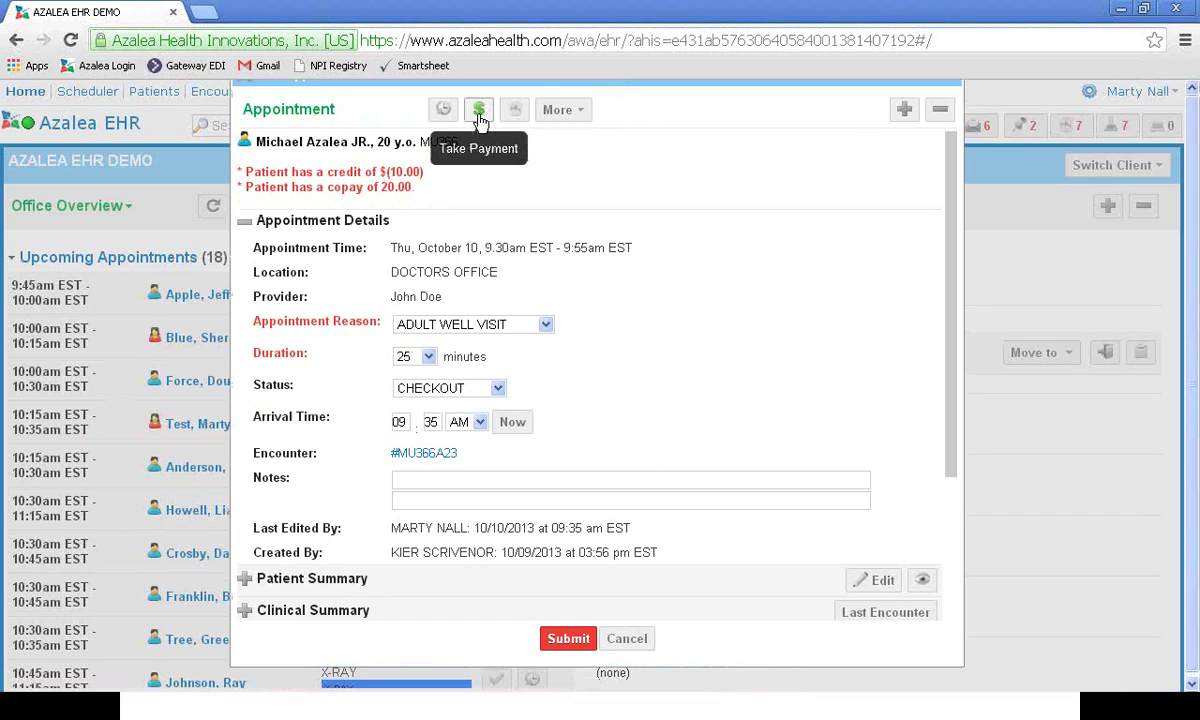
left_click(573, 118)
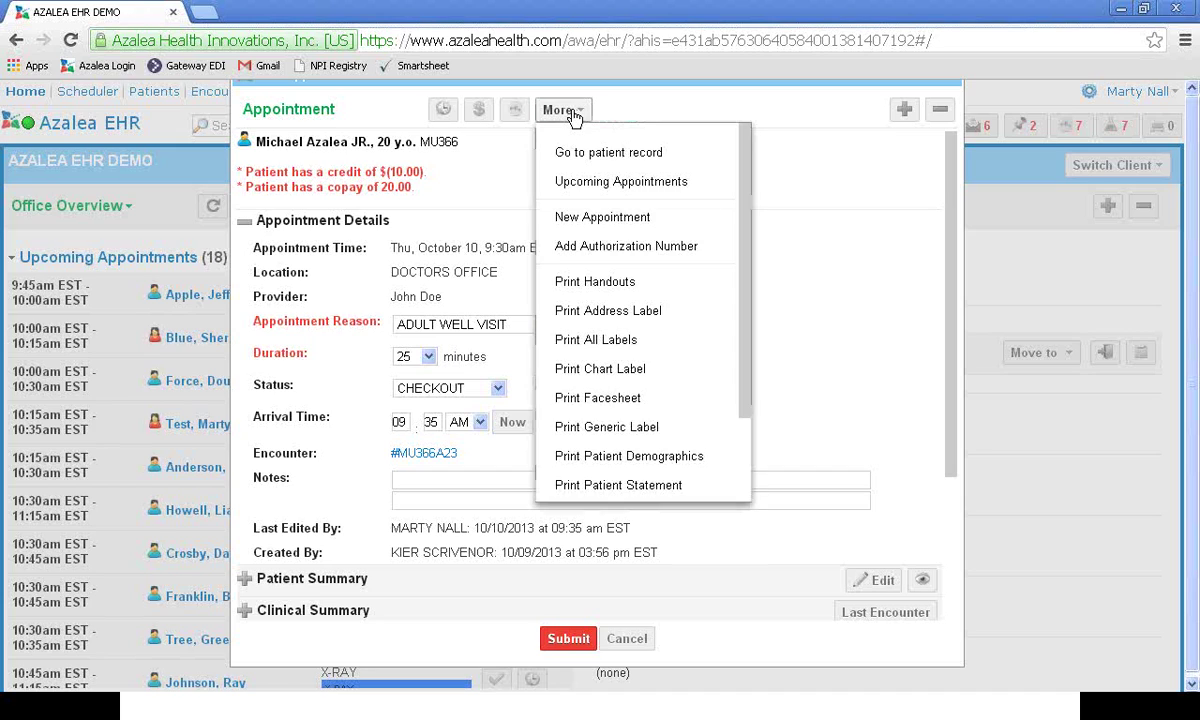
left_click(607, 220)
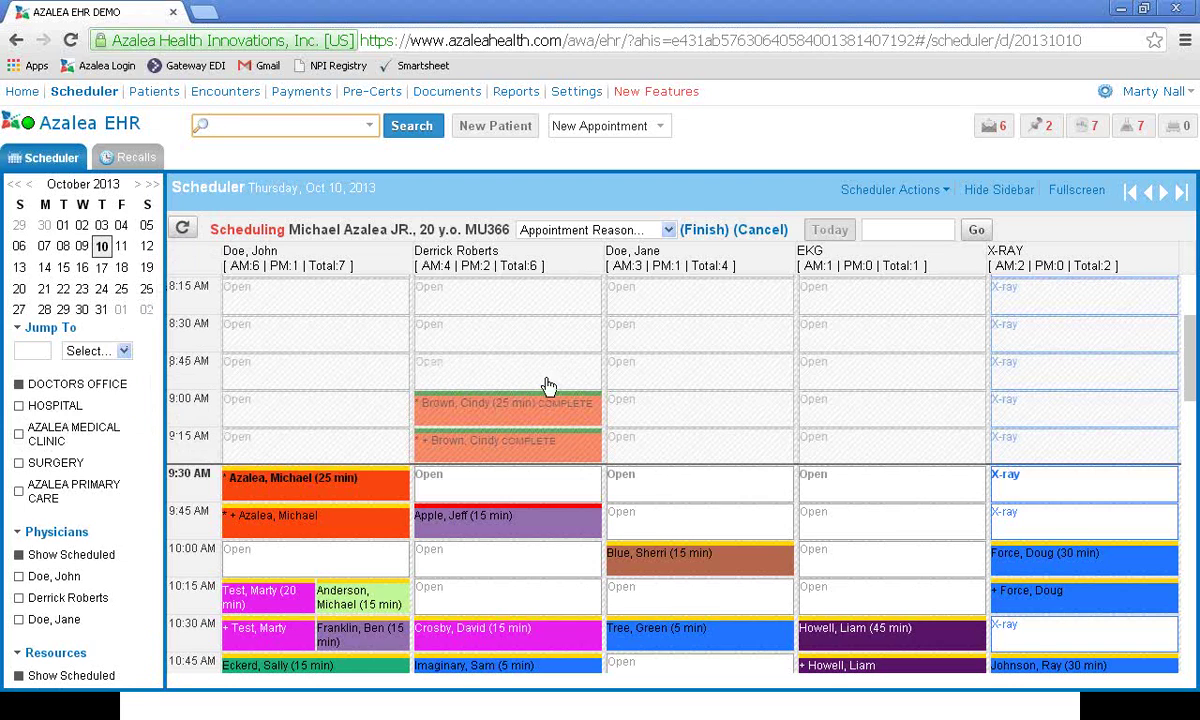
scroll(565, 386, "down", 1)
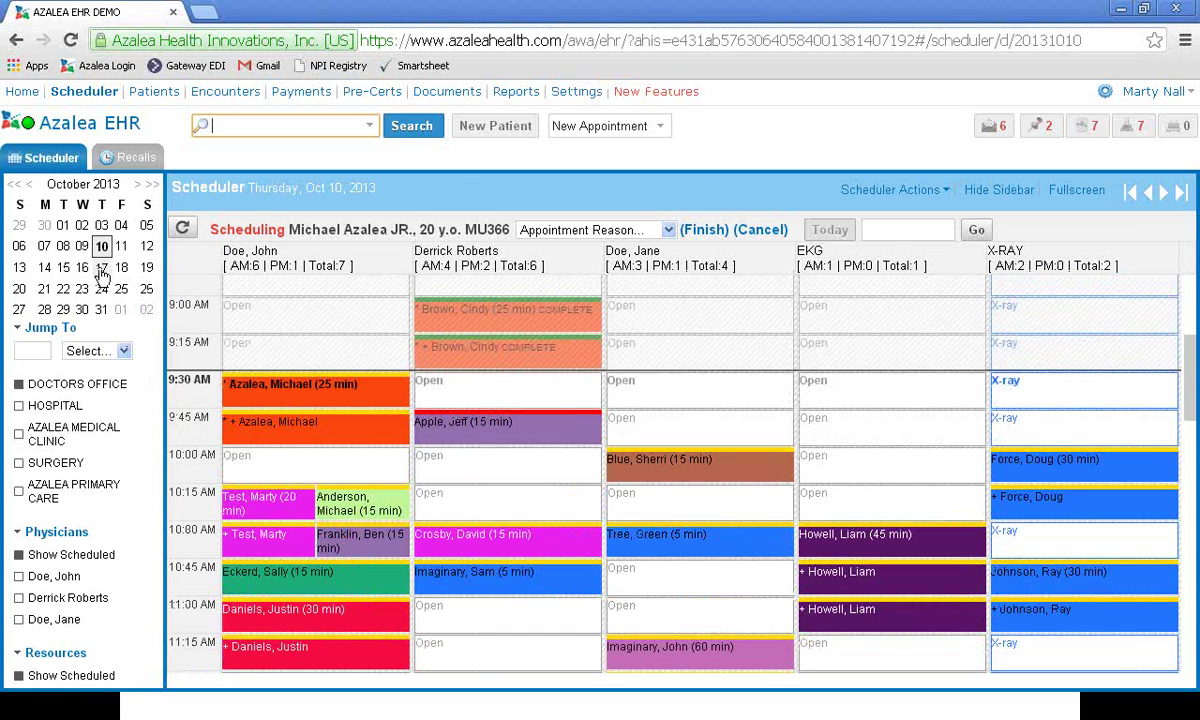
left_click(101, 271)
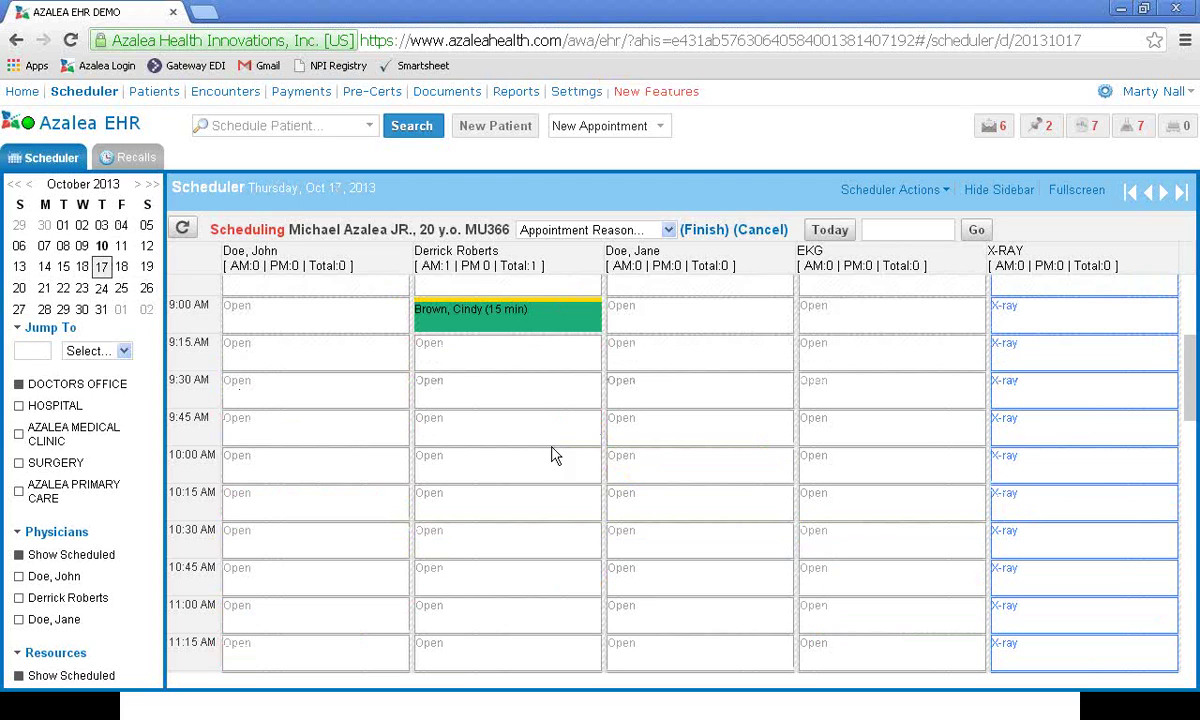
left_click(521, 433)
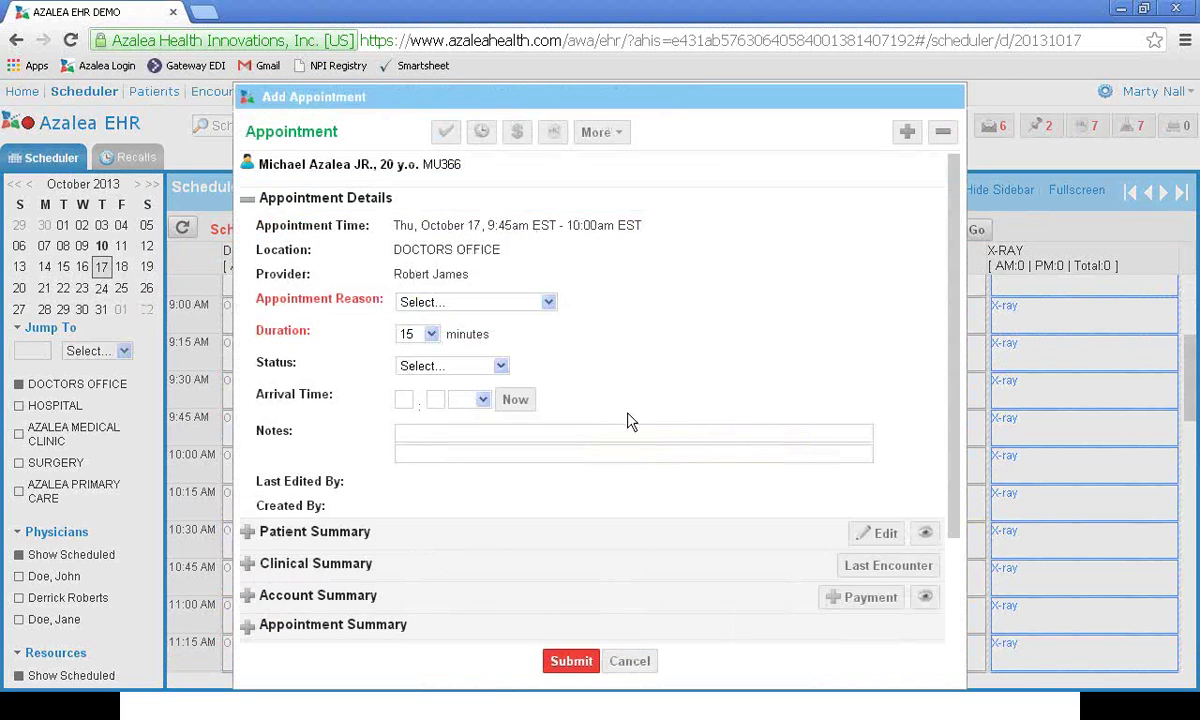
left_click(548, 302)
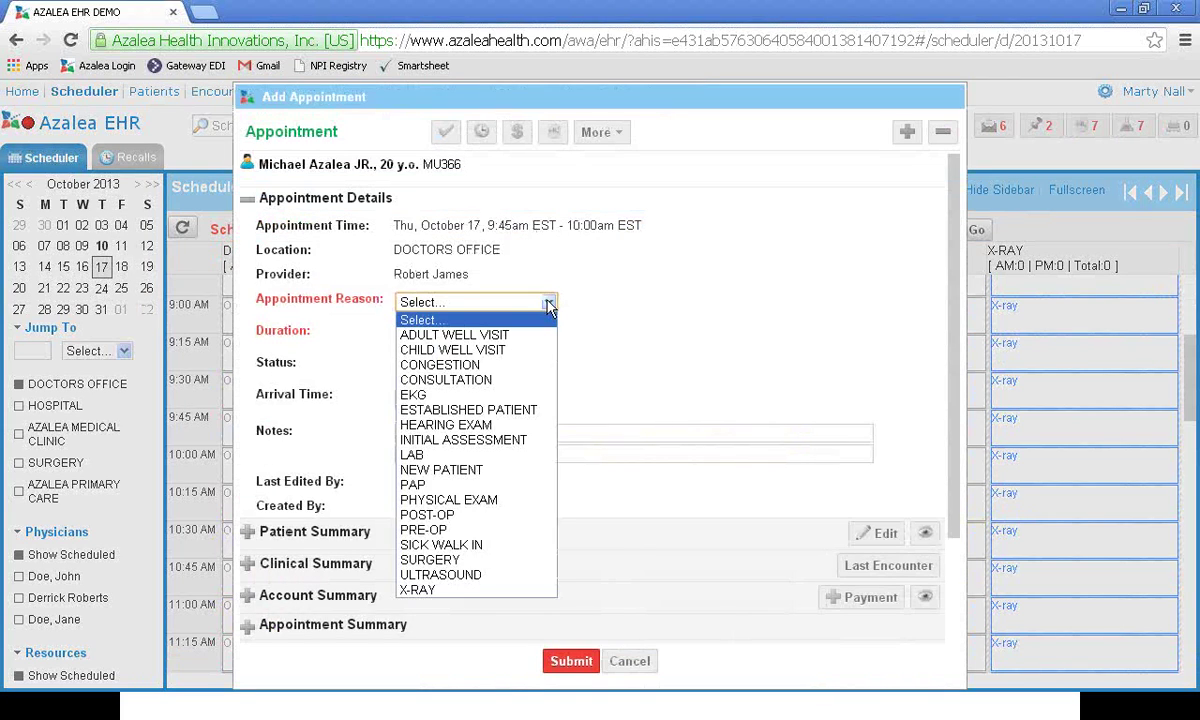
left_click(468, 396)
left_click(562, 659)
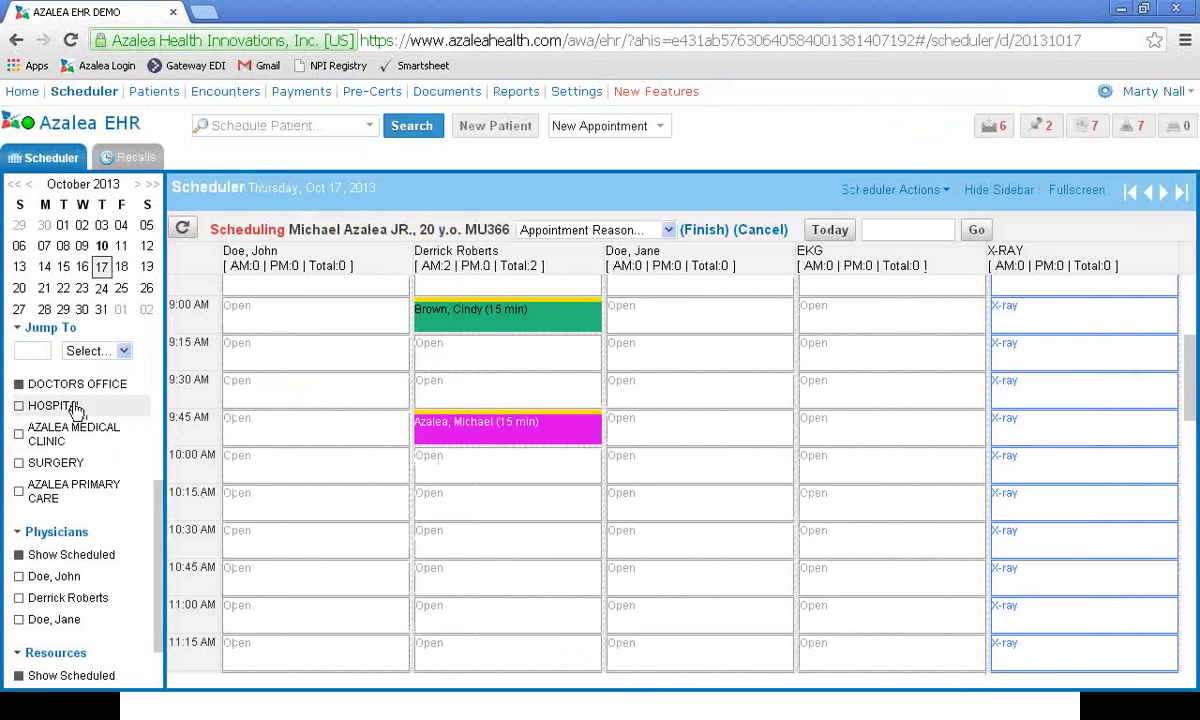
left_click(30, 346)
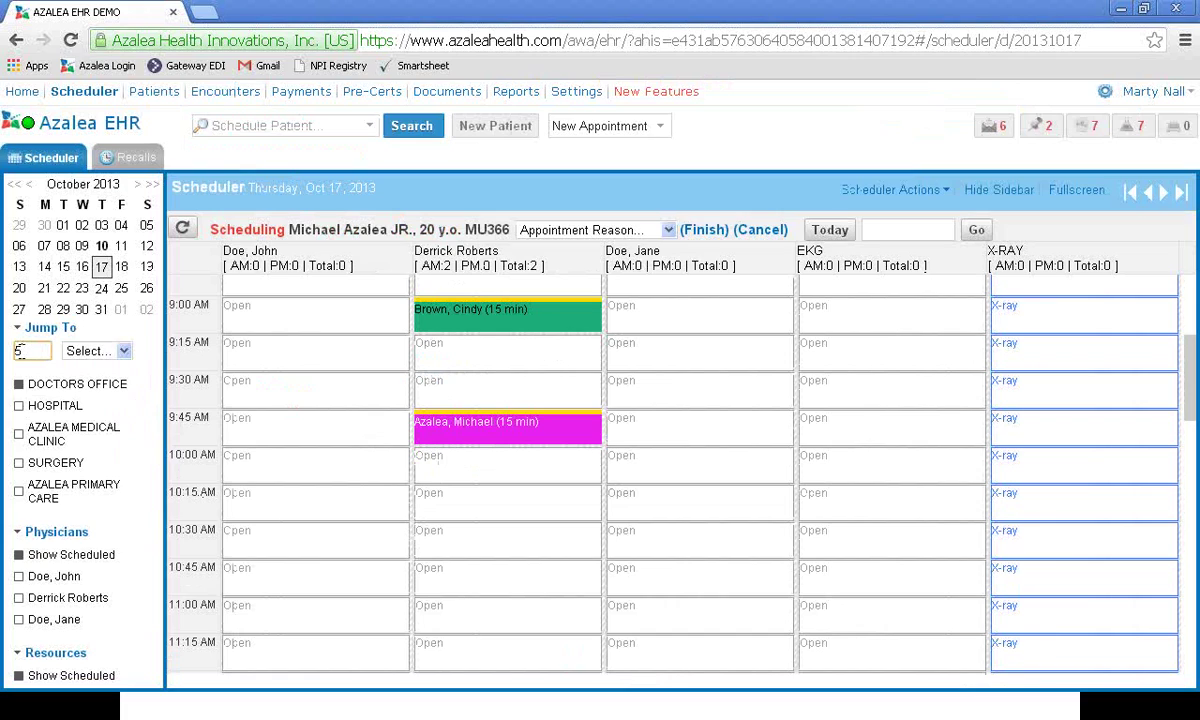
Step: Jump the schedule 5 weeks ahead to Thursday, Nov 14, 2013 and finish scheduling mode
type("5")
left_click(120, 351)
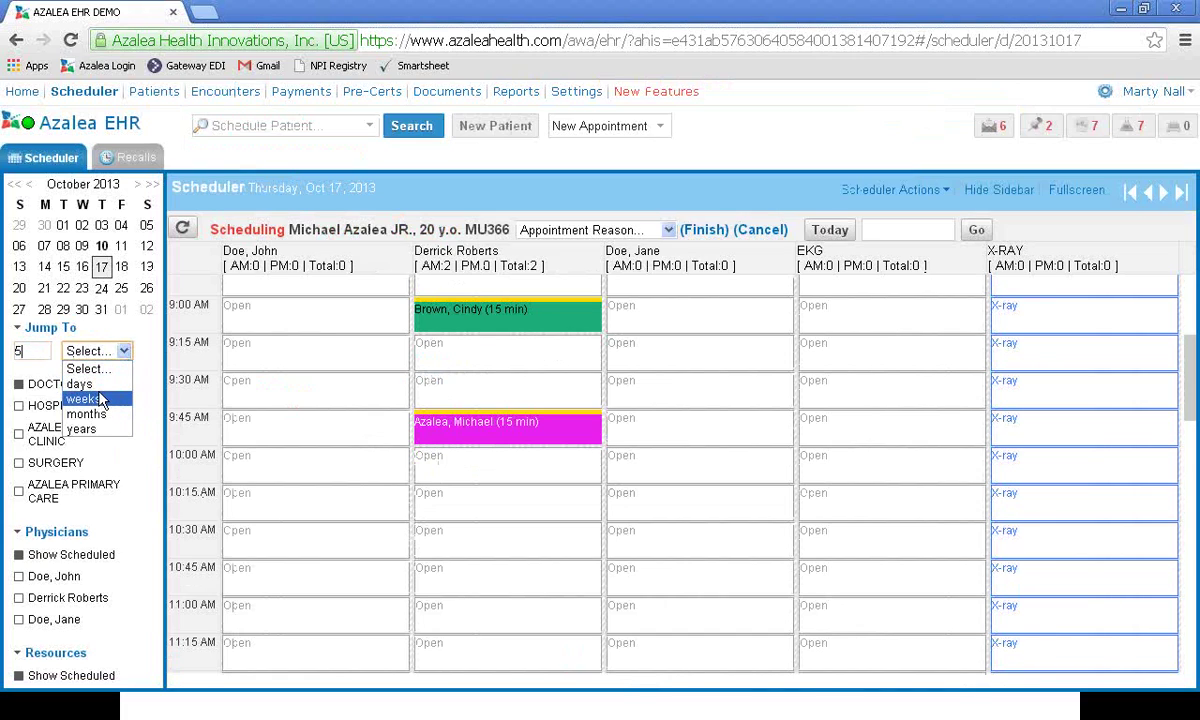
left_click(100, 399)
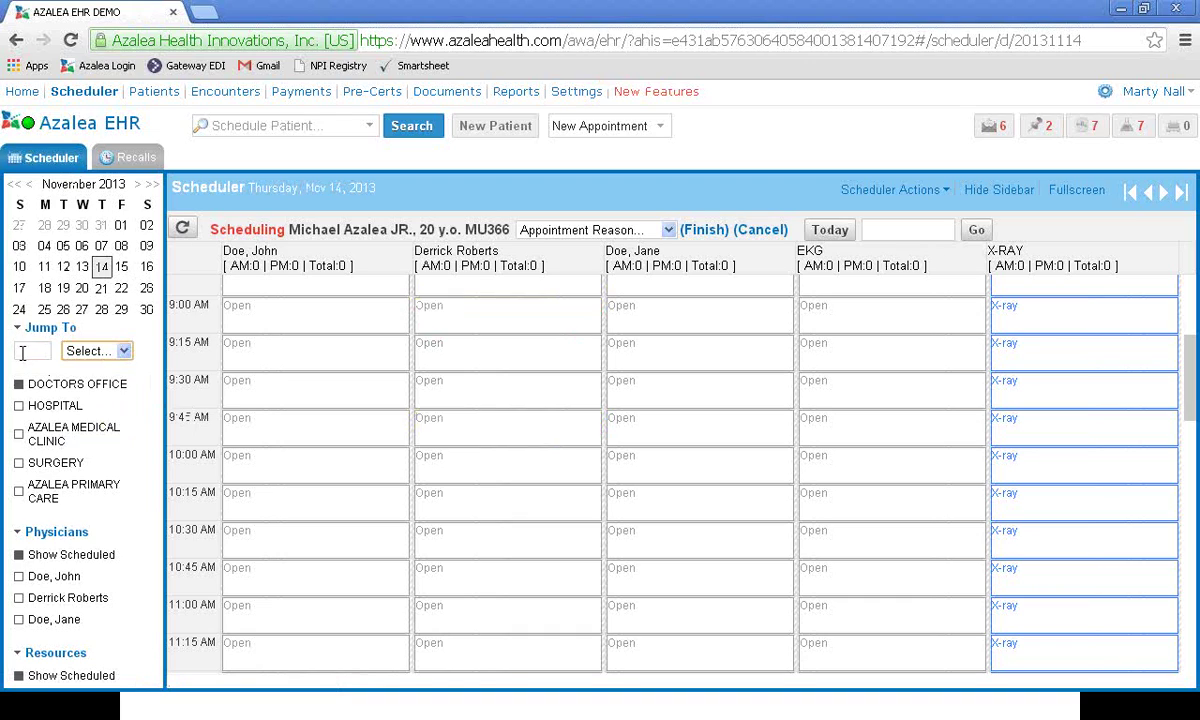
left_click(123, 353)
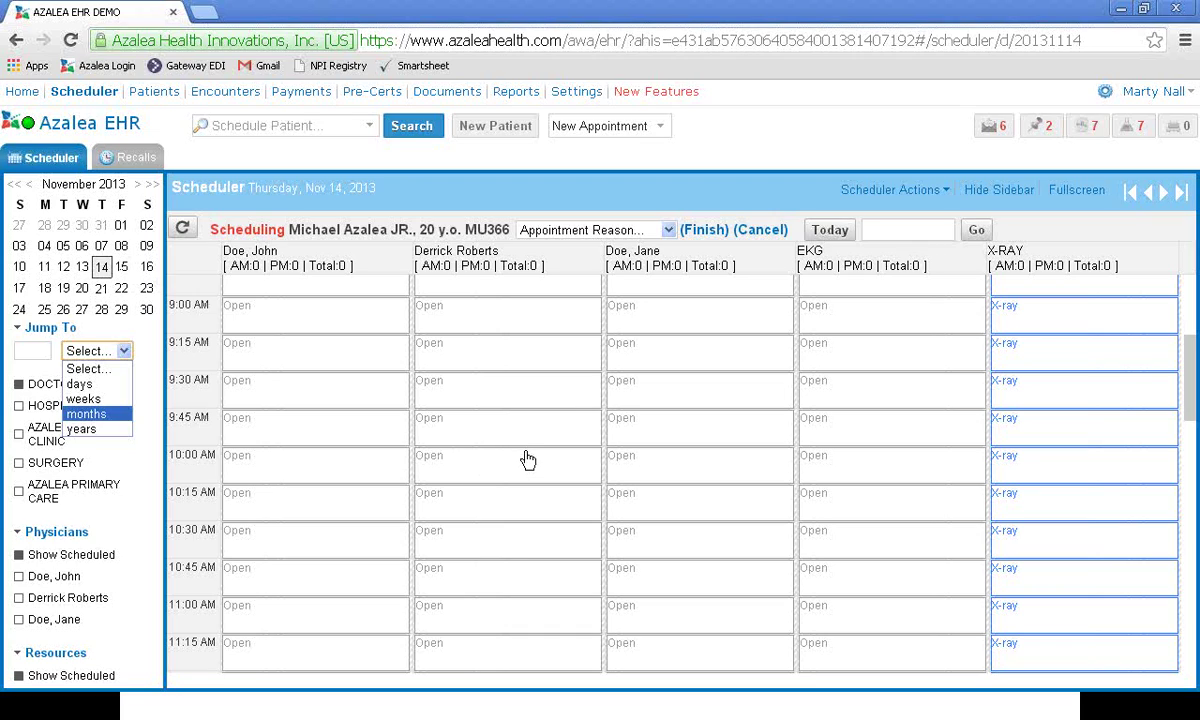
left_click(706, 232)
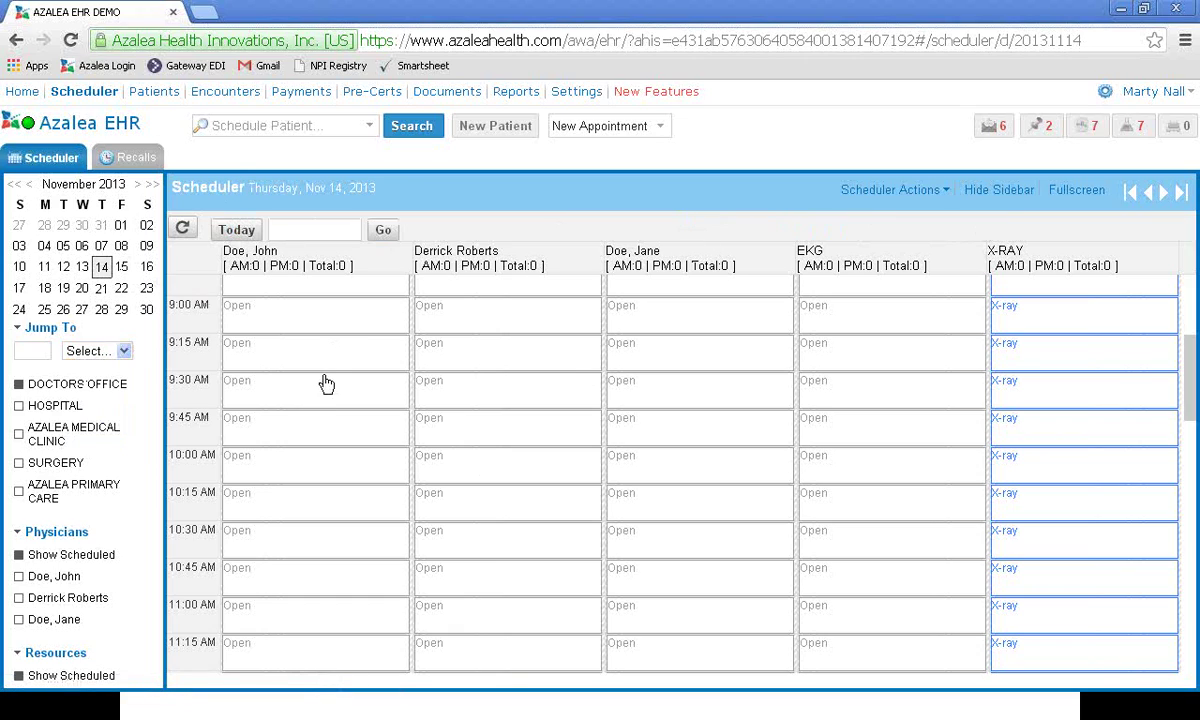
Step: Return the schedule to Oct 10, 2013, check the print options, and open Scheduler Recalls
left_click(237, 231)
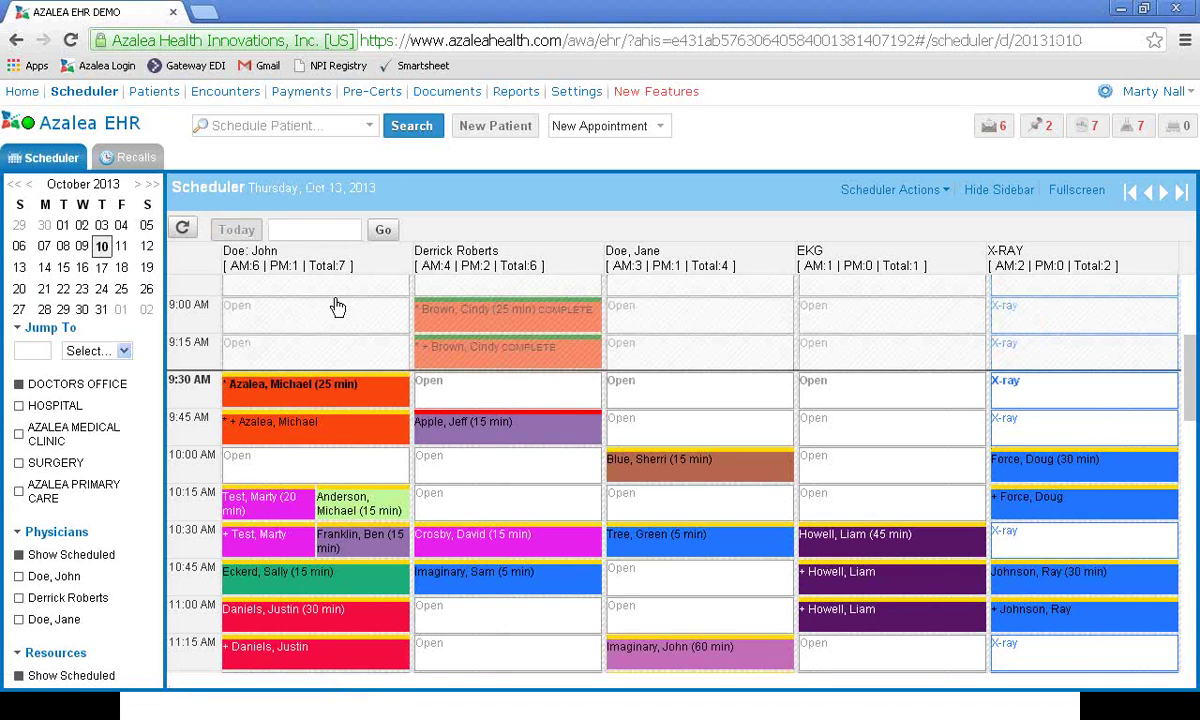
scroll(380, 380, "down", 1)
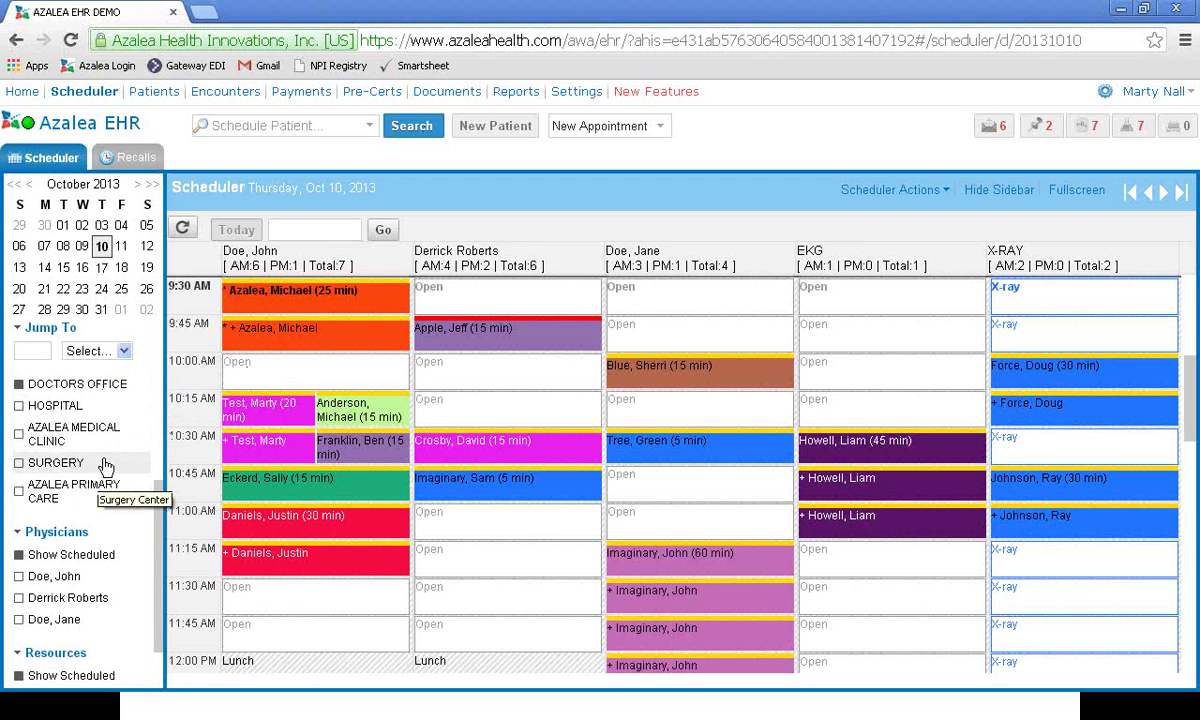
scroll(104, 465, "down", 1)
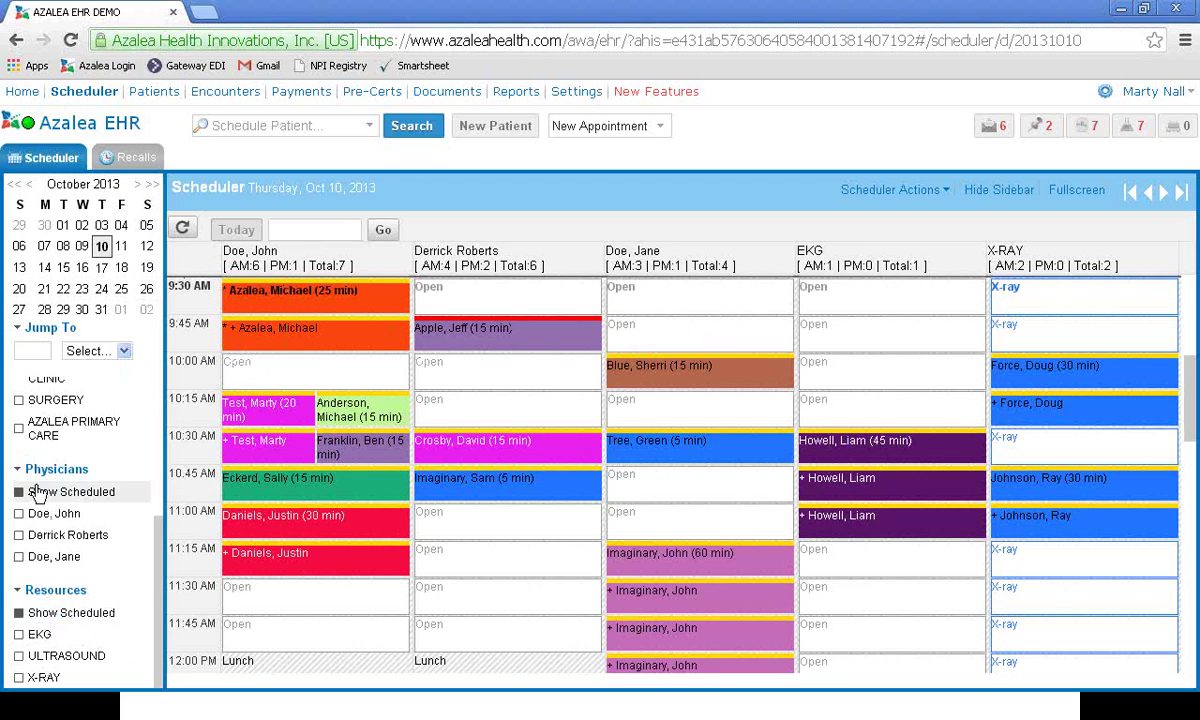
scroll(40, 490, "up", 3)
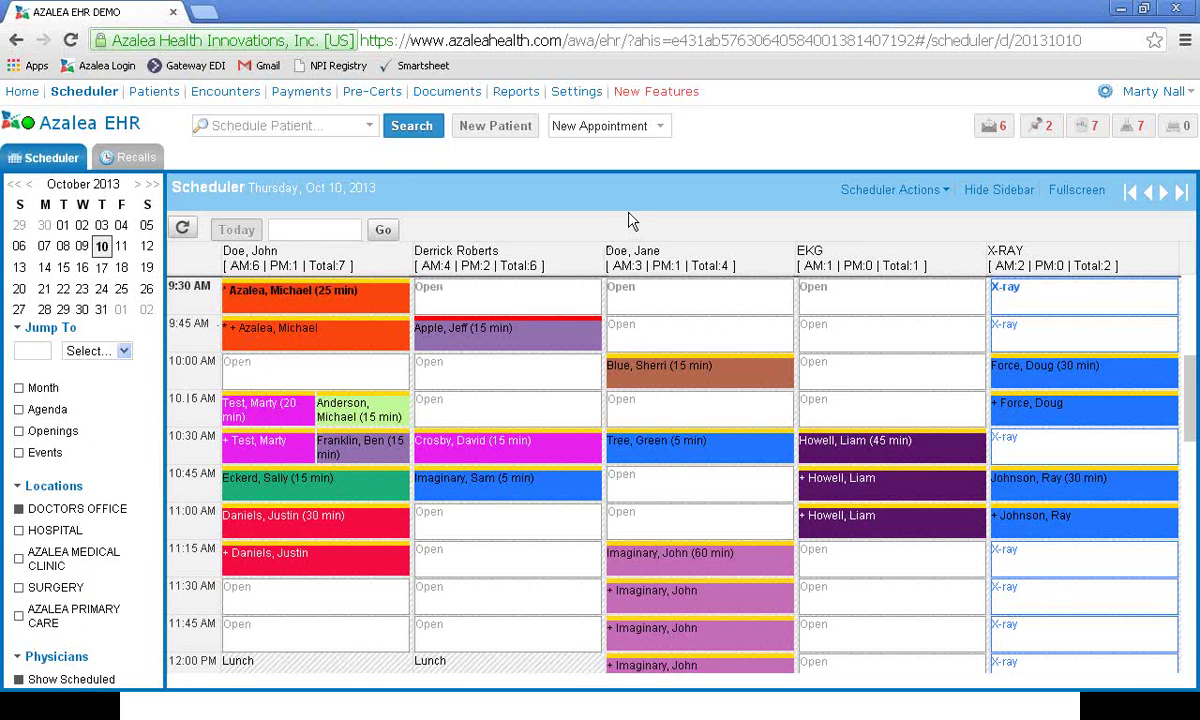
left_click(943, 192)
left_click(145, 160)
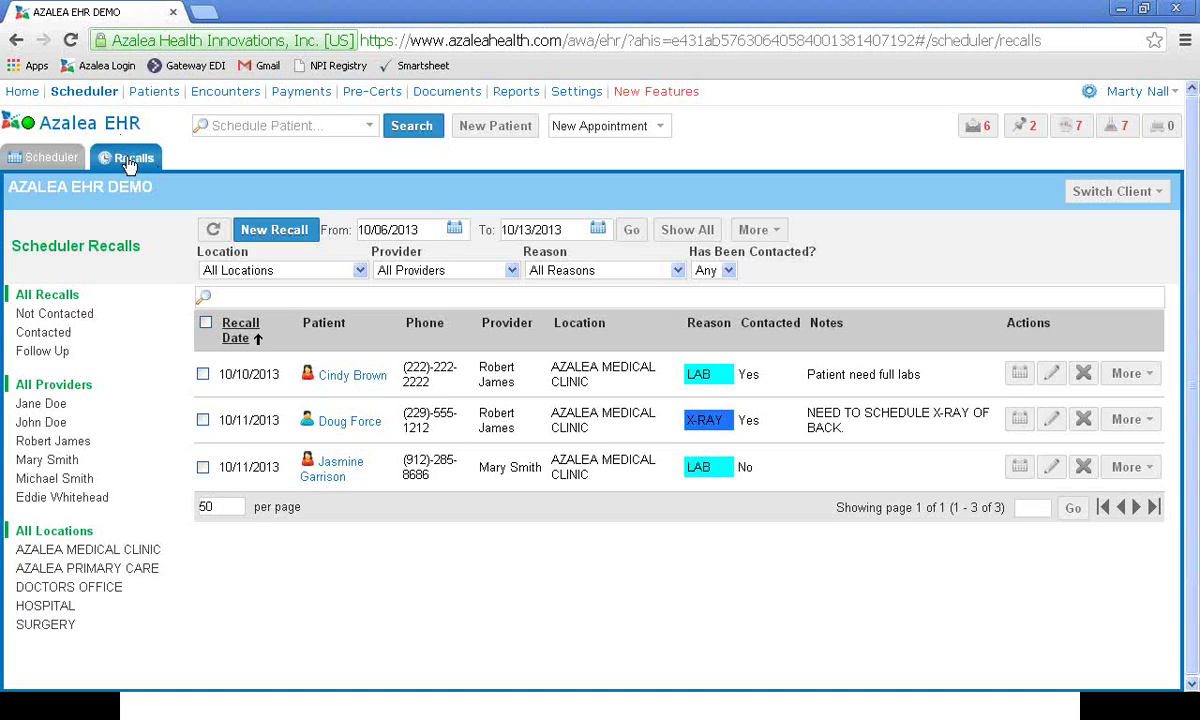
left_click(274, 235)
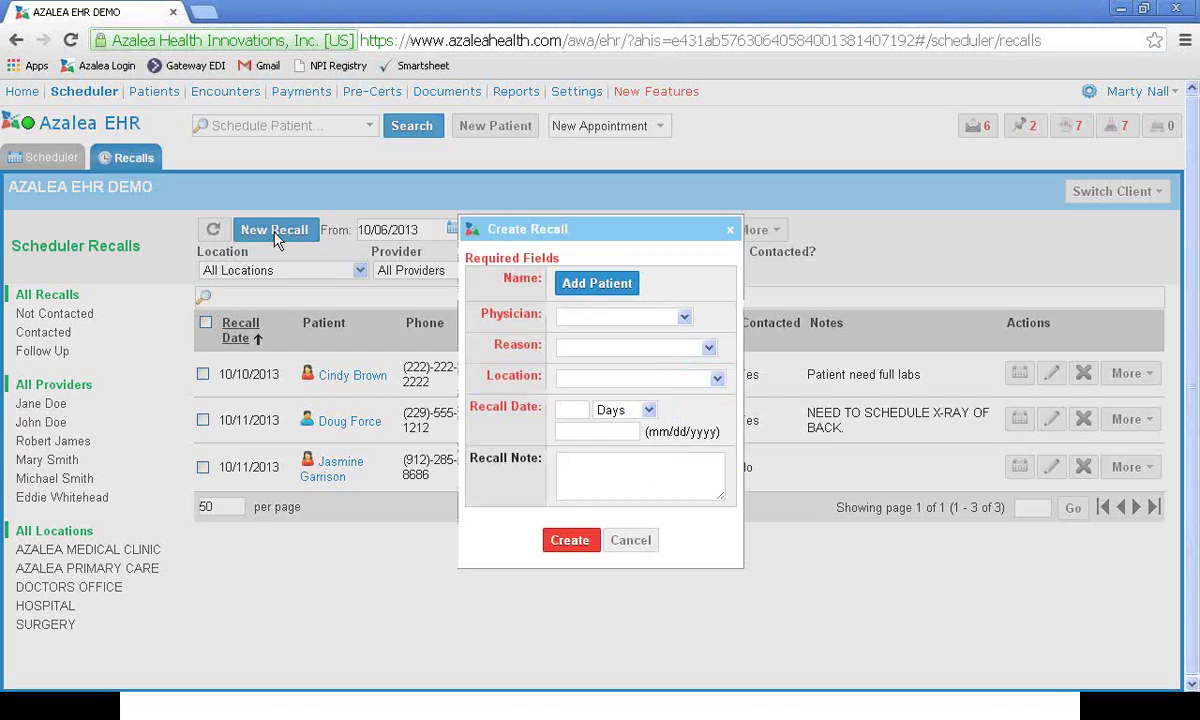
left_click(566, 289)
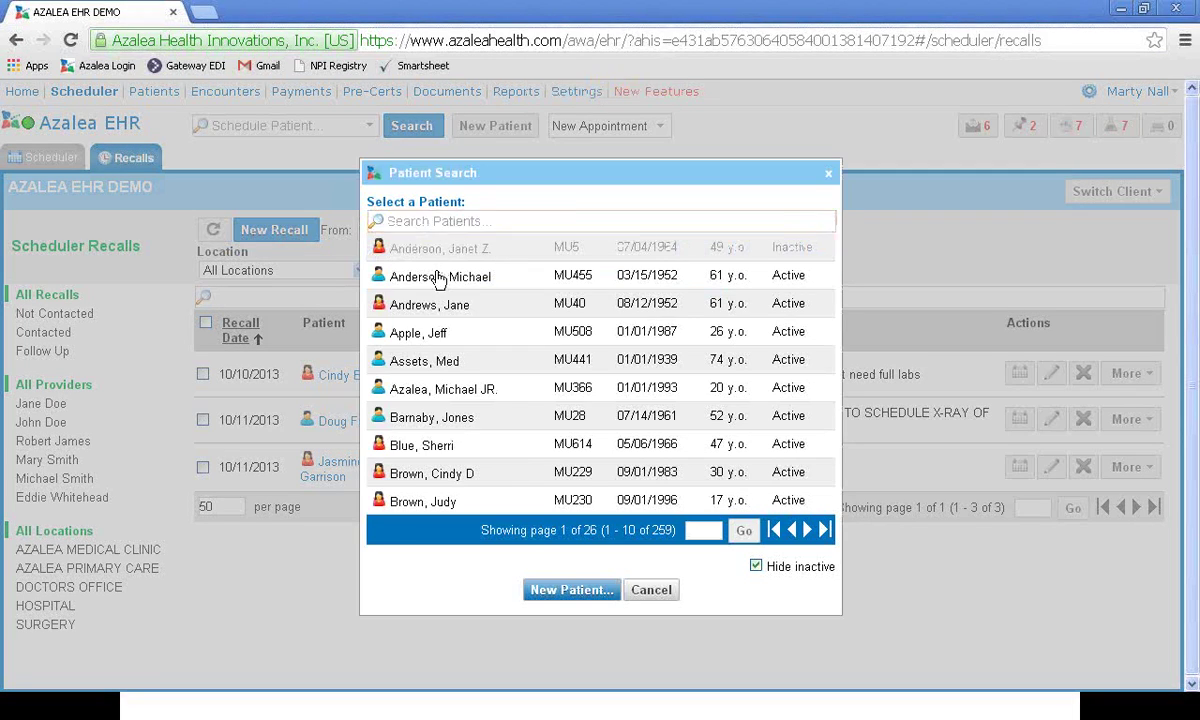
left_click(437, 277)
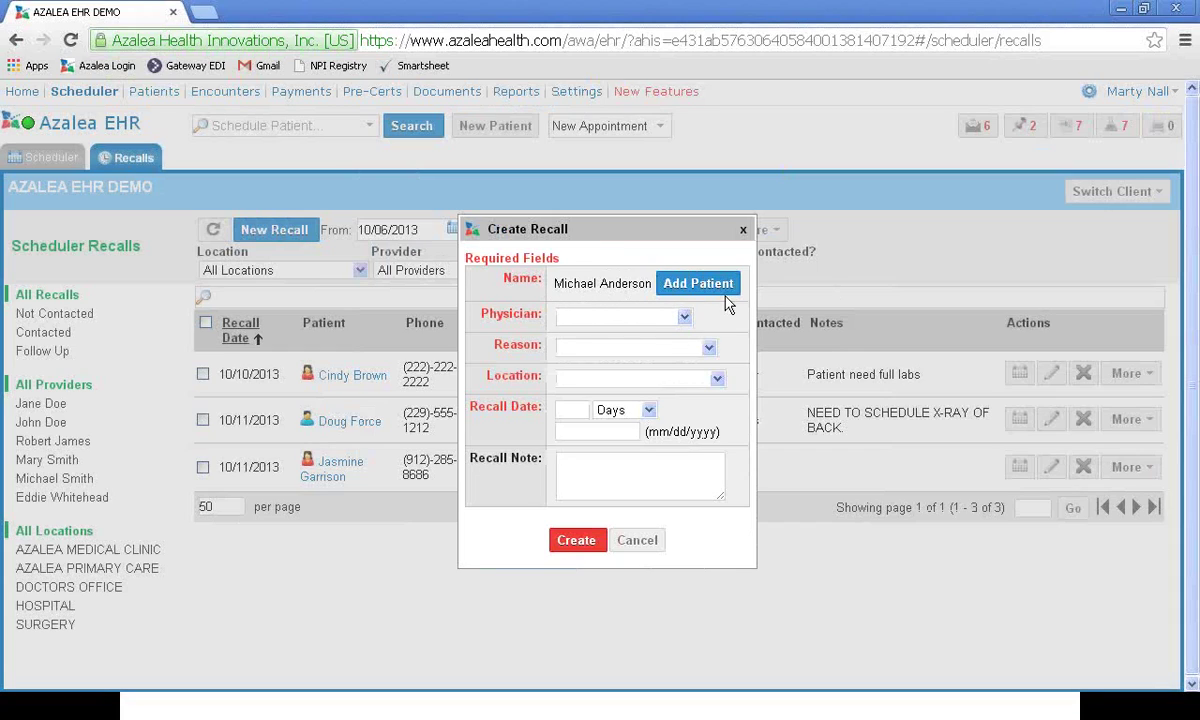
left_click(685, 318)
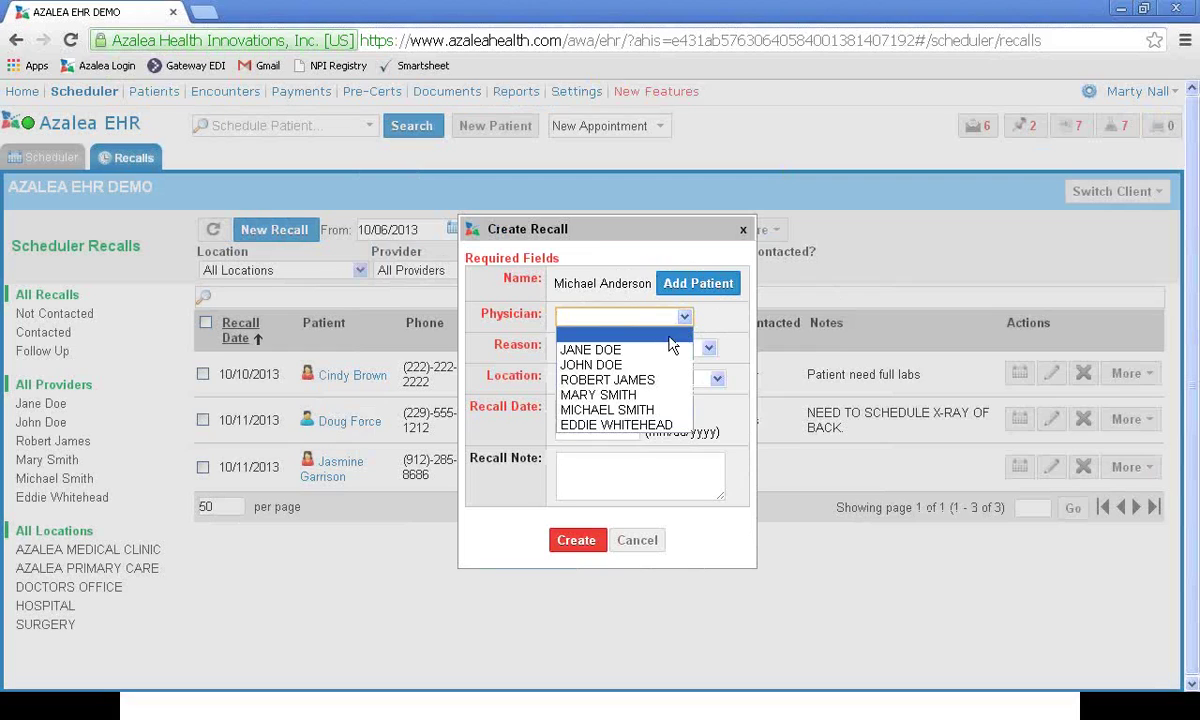
left_click(680, 329)
left_click(684, 317)
left_click(640, 365)
left_click(708, 347)
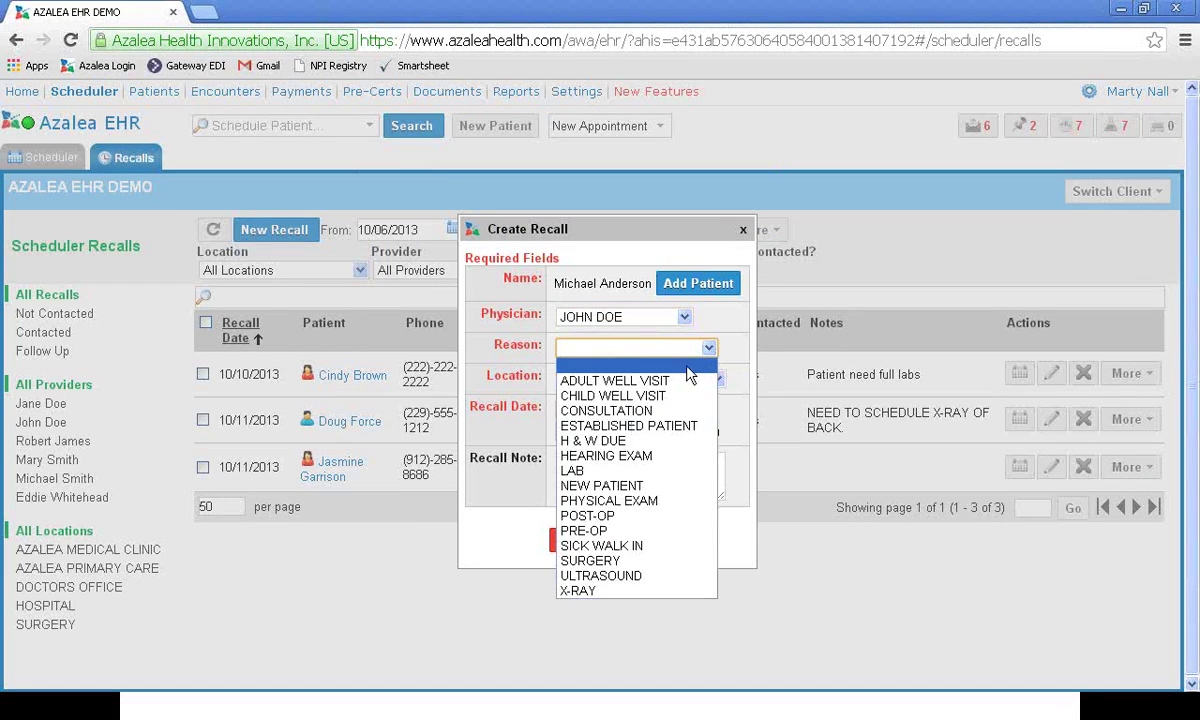
left_click(604, 486)
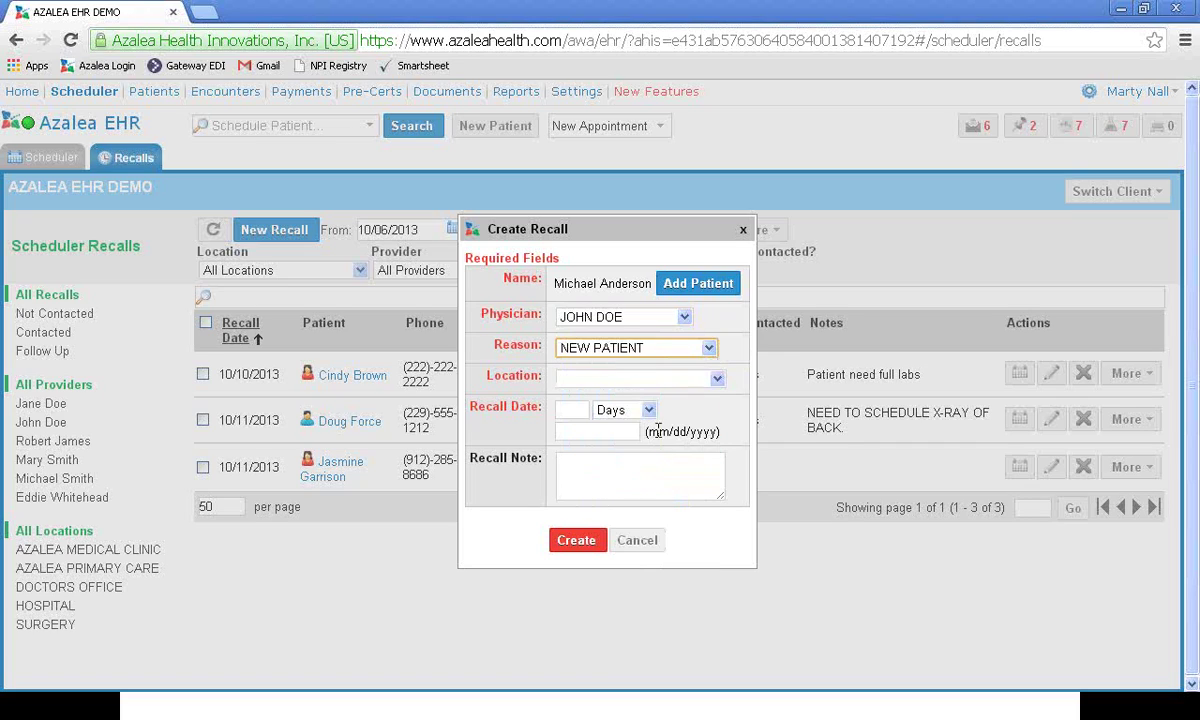
left_click(708, 347)
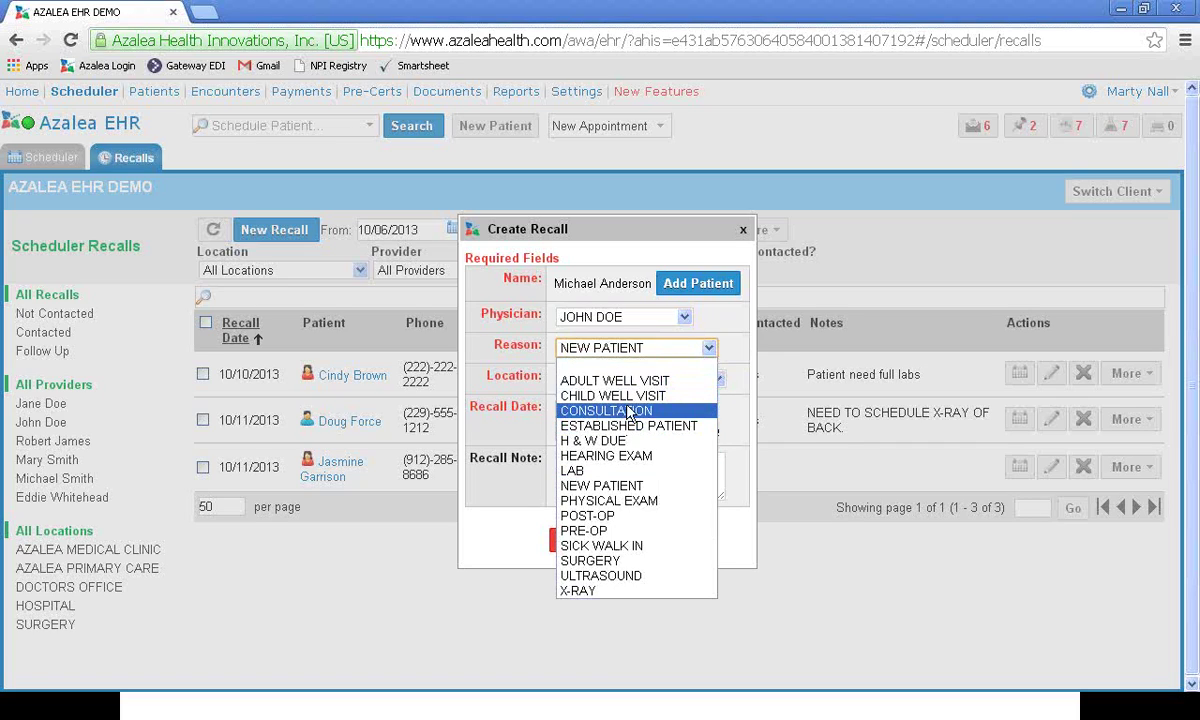
left_click(590, 530)
left_click(718, 380)
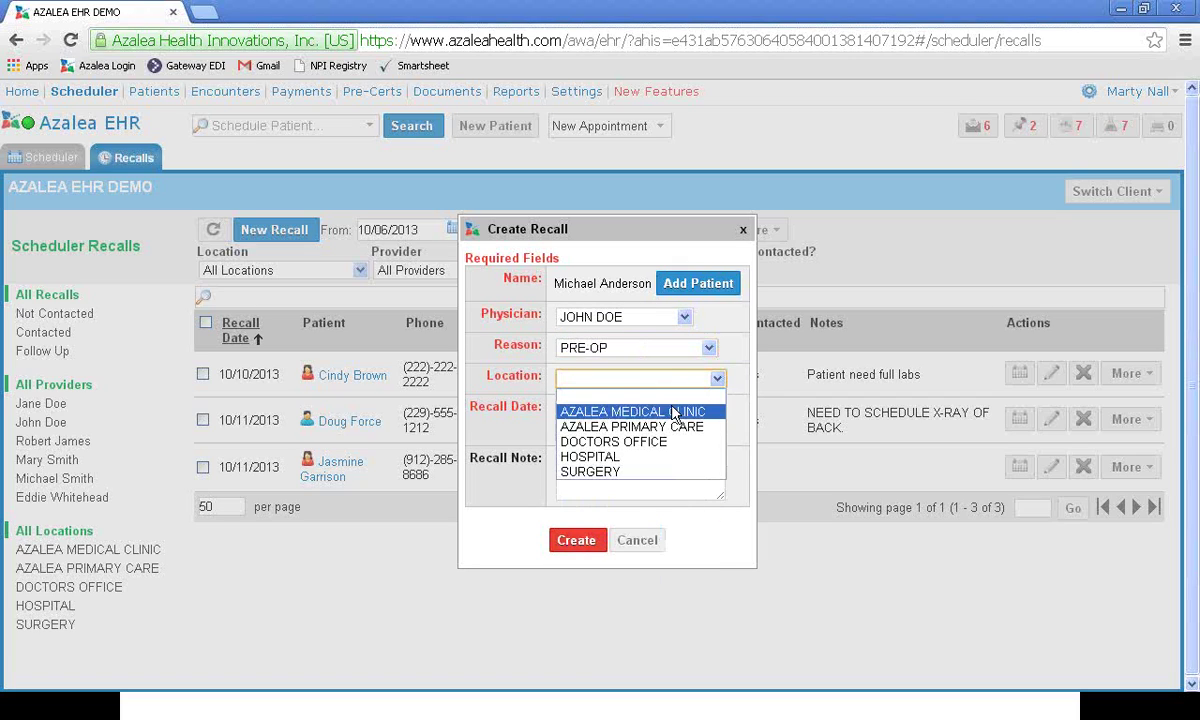
left_click(622, 396)
left_click(574, 409)
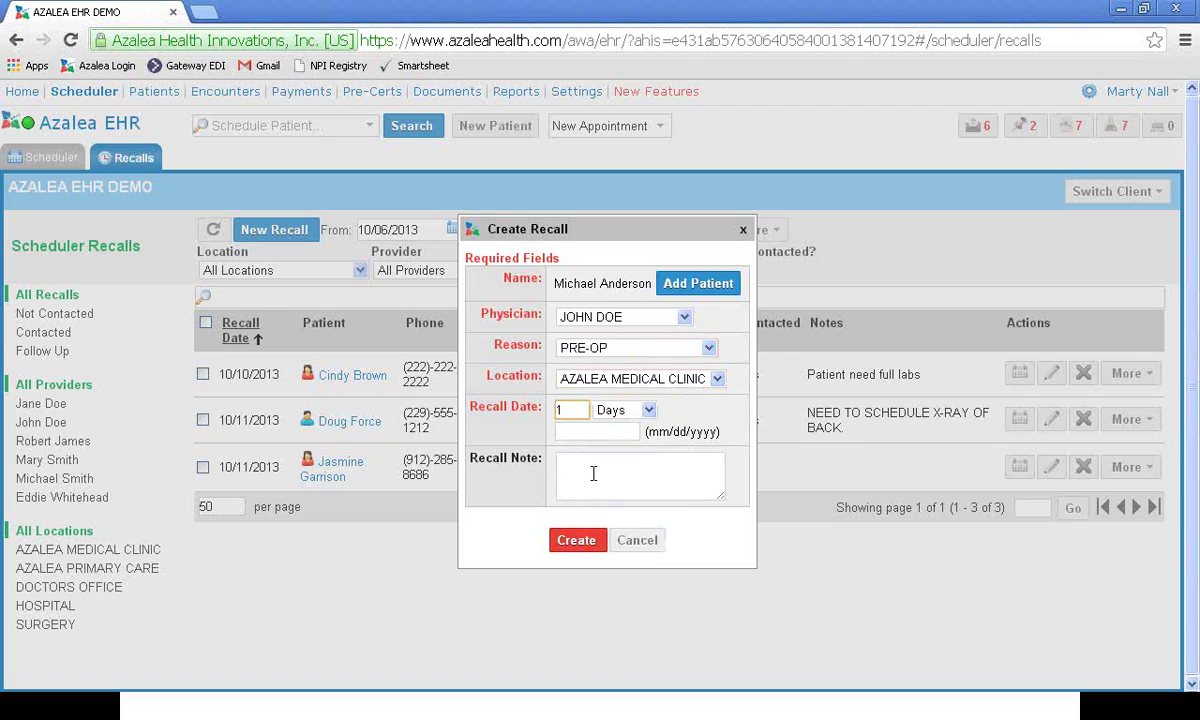
left_click(608, 431)
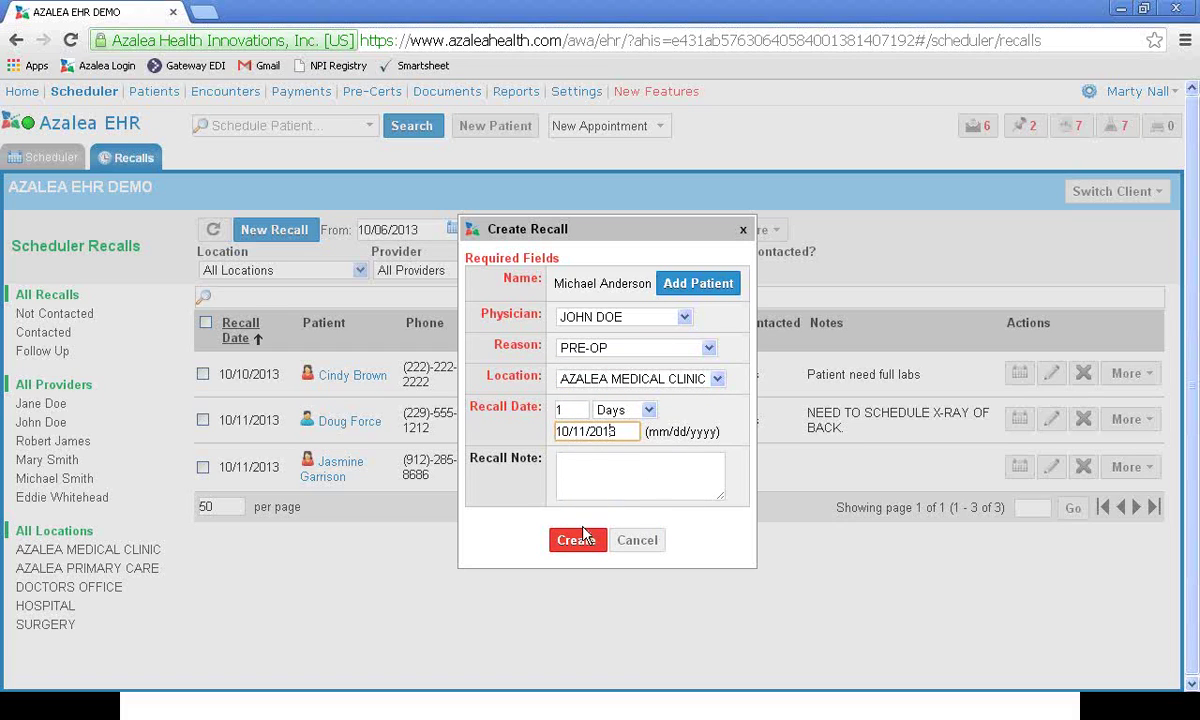
left_click(576, 481)
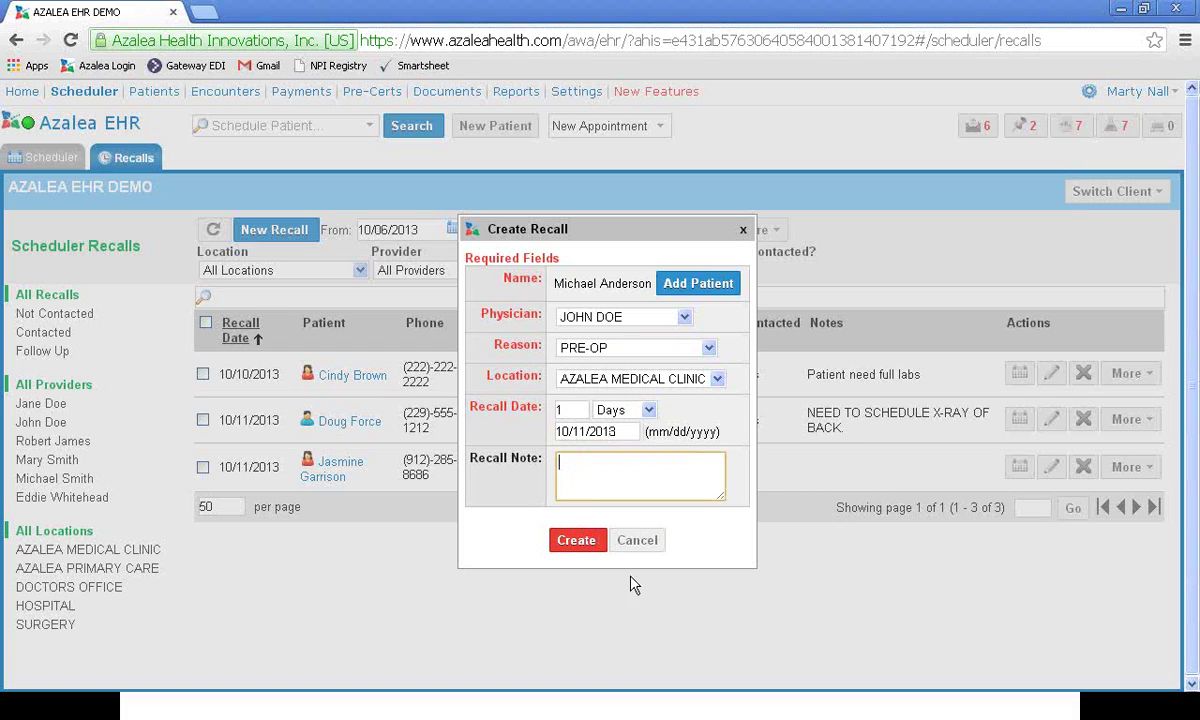
left_click(639, 542)
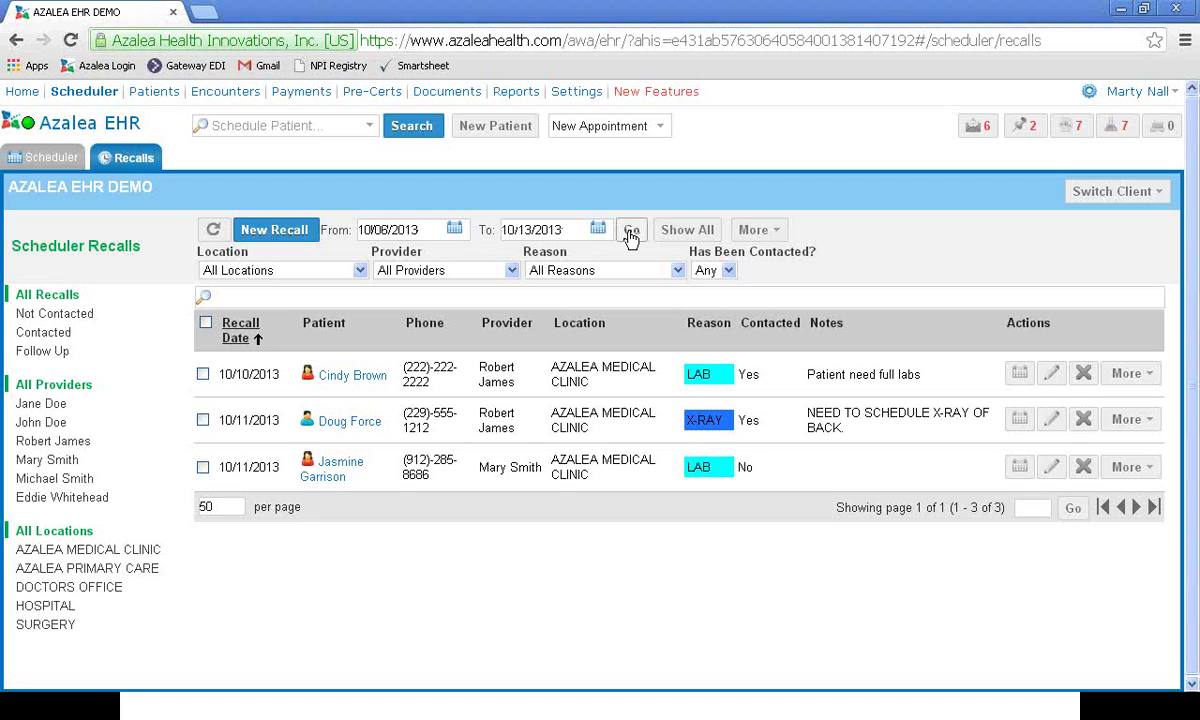
Step: Check the recall list's export options and Has Been Contacted filter without changing anything
left_click(768, 233)
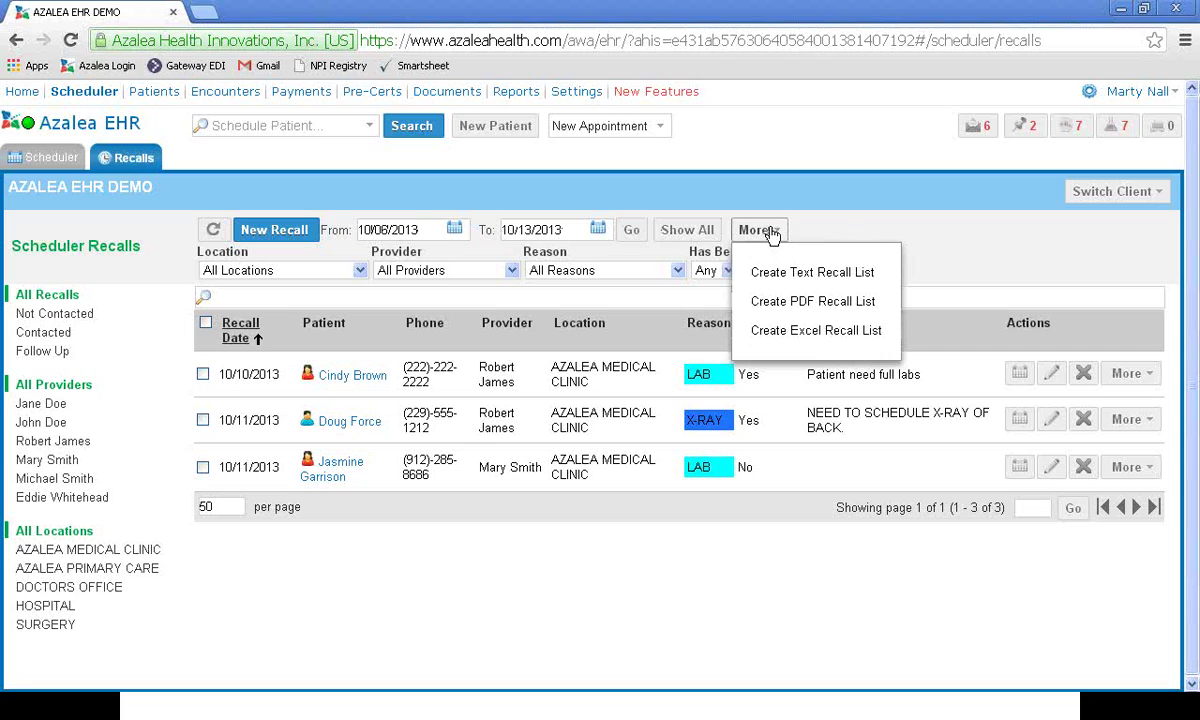
left_click(948, 270)
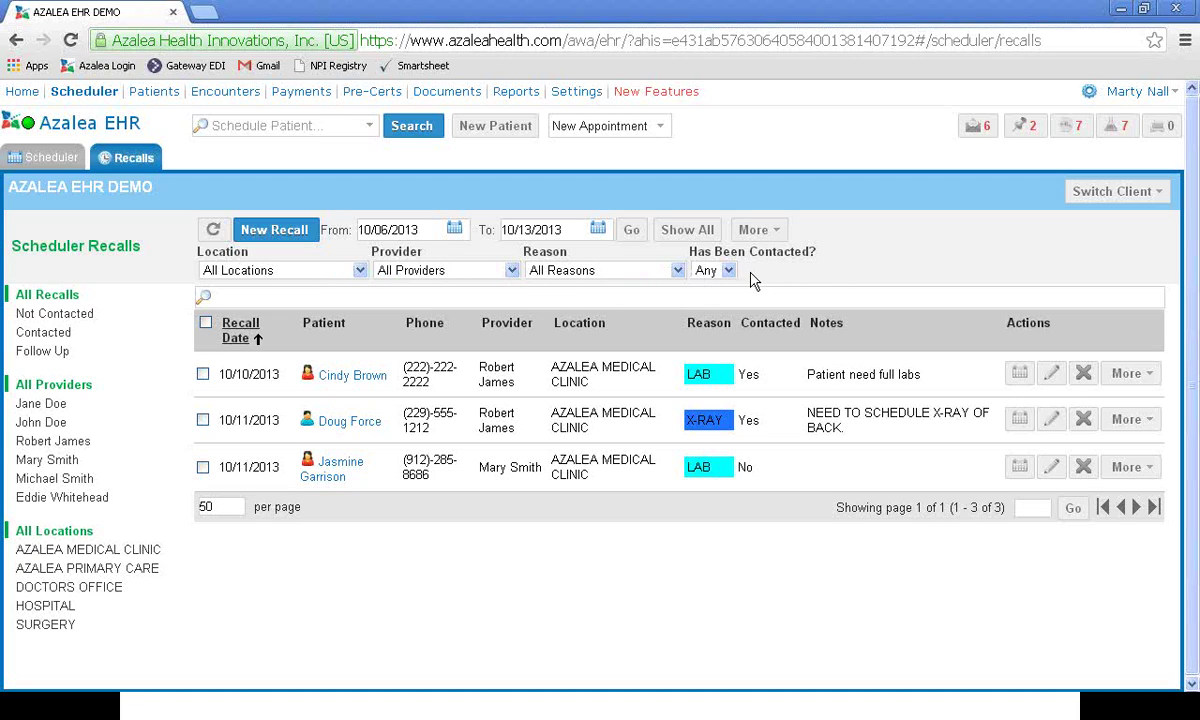
left_click(714, 270)
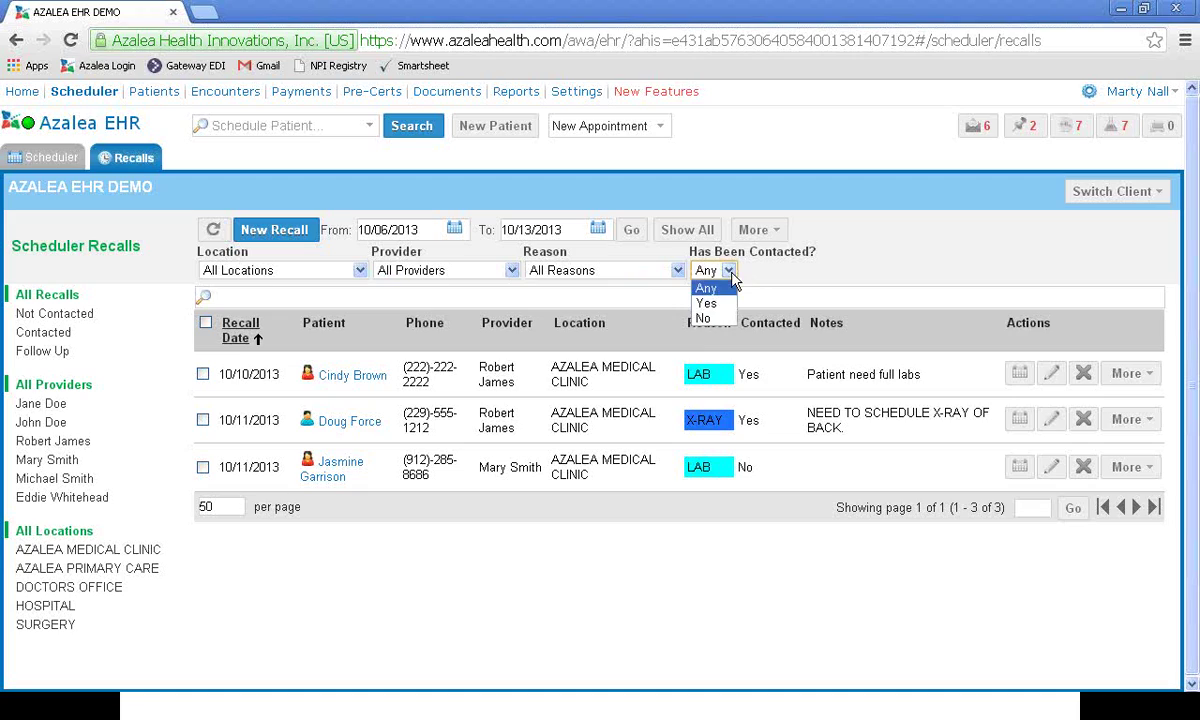
left_click(870, 274)
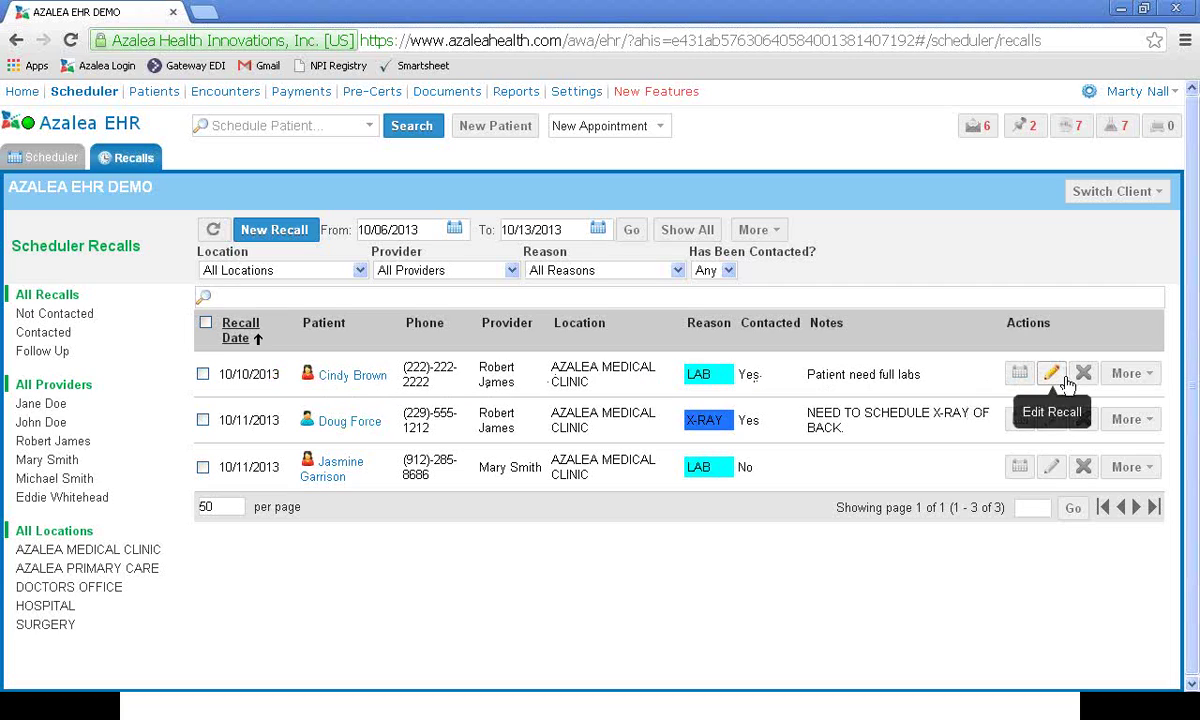
Step: Mark the 10/10/2013 LAB recall as scheduled, then go to the Patient List
left_click(1151, 378)
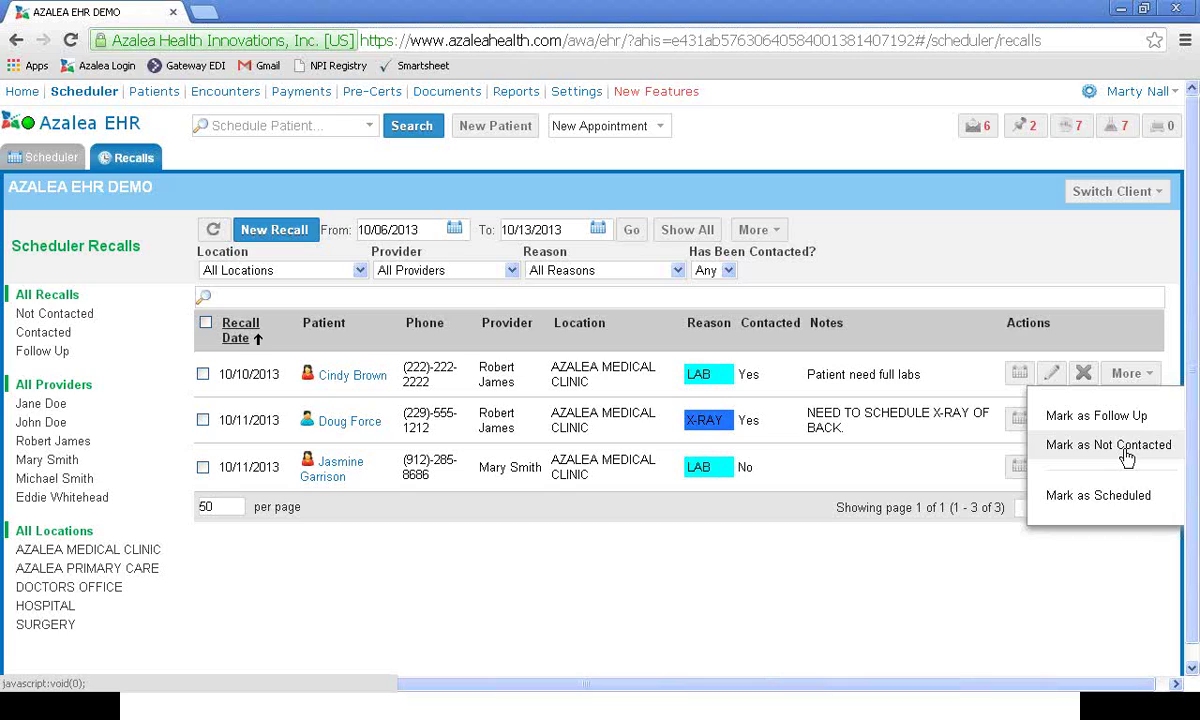
left_click(1085, 497)
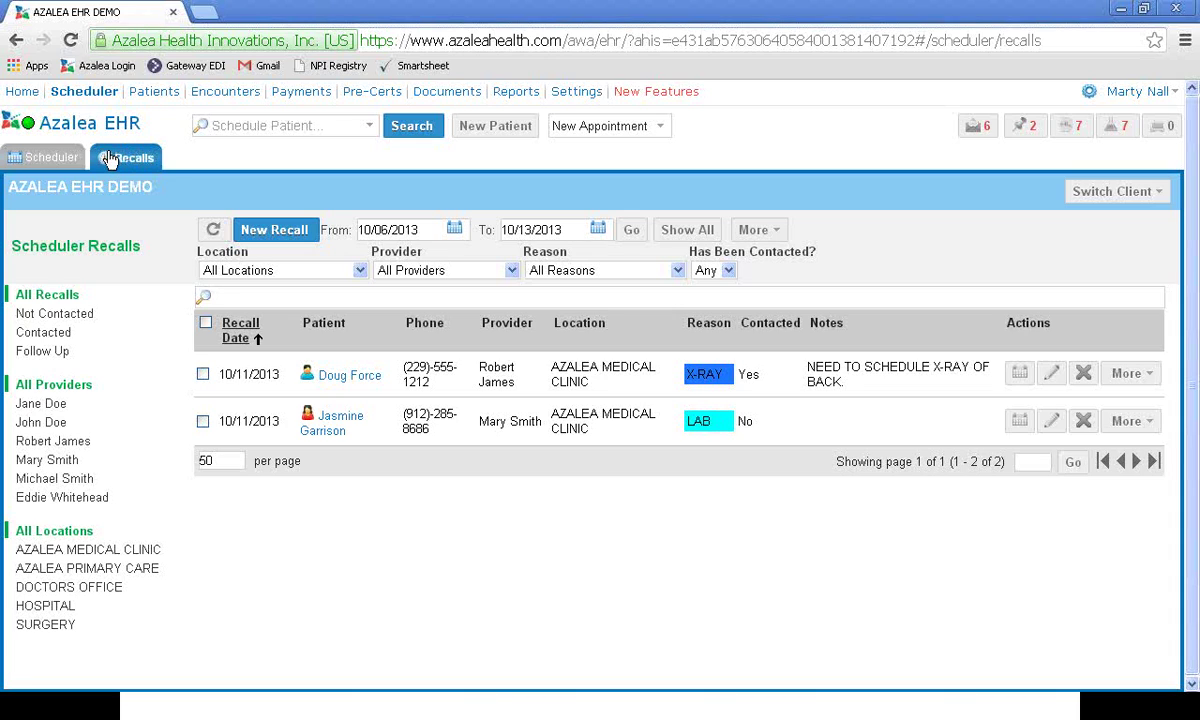
left_click(148, 92)
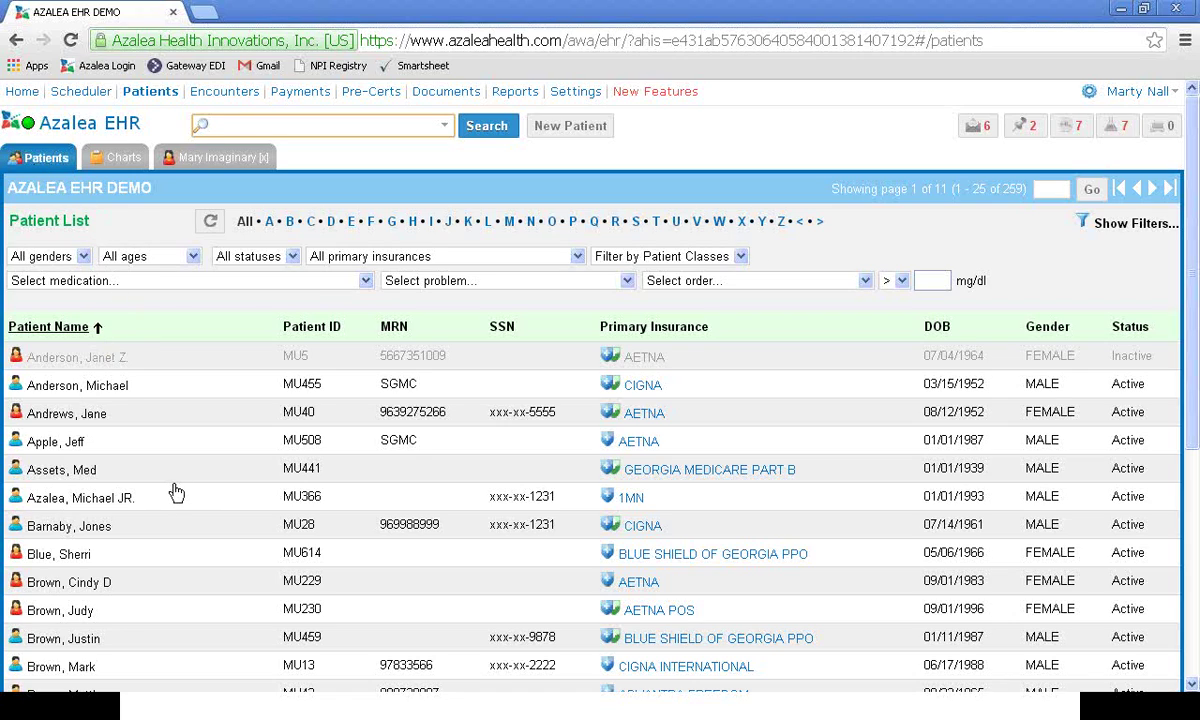
Step: Try the M letter filter and gender filter, leaving all patients and all genders listed
scroll(107, 483, "down", 1)
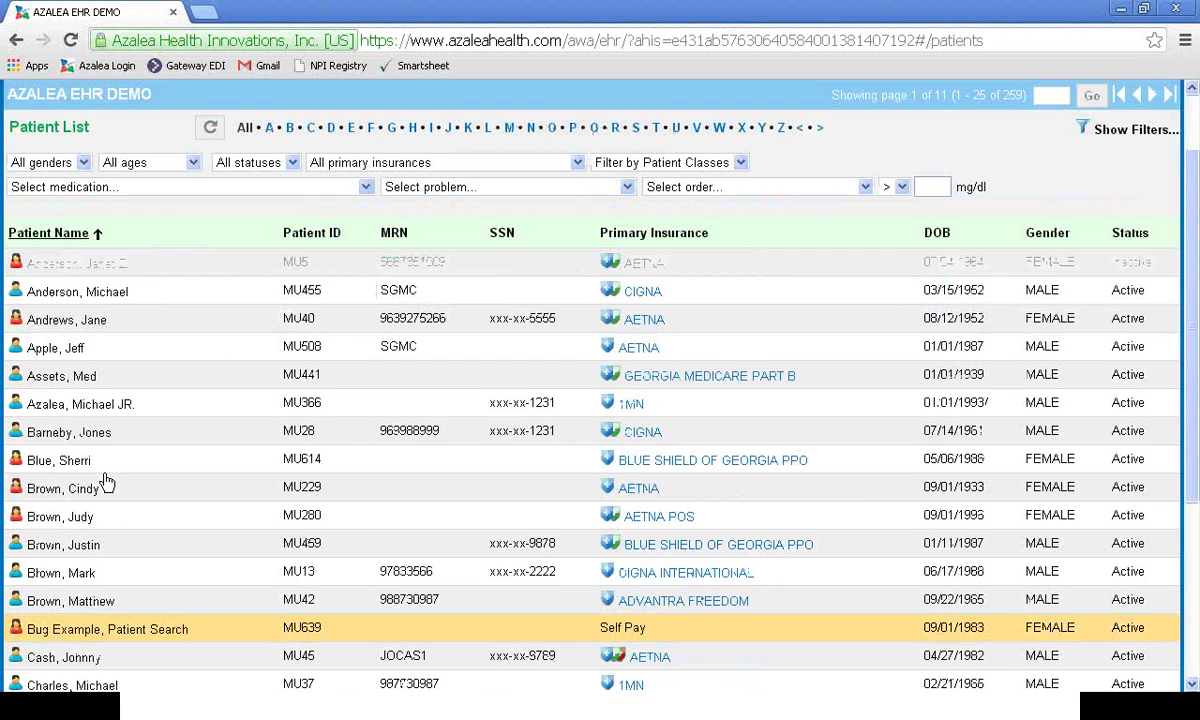
scroll(107, 483, "up", 1)
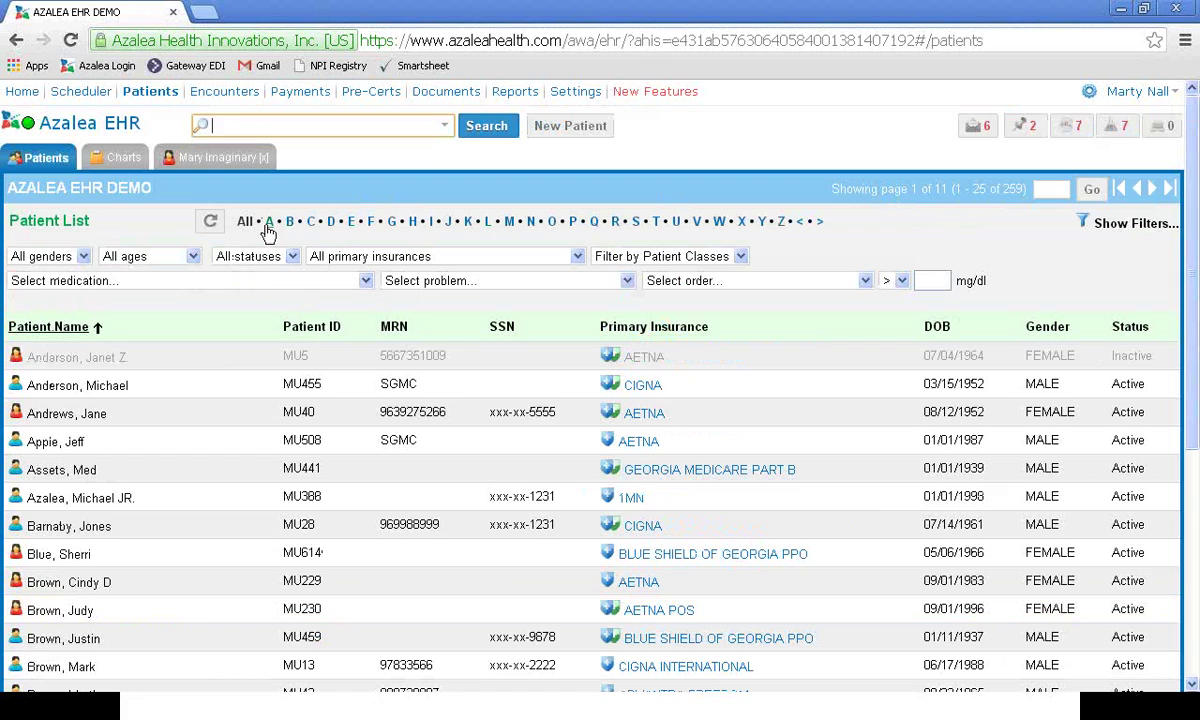
left_click(507, 222)
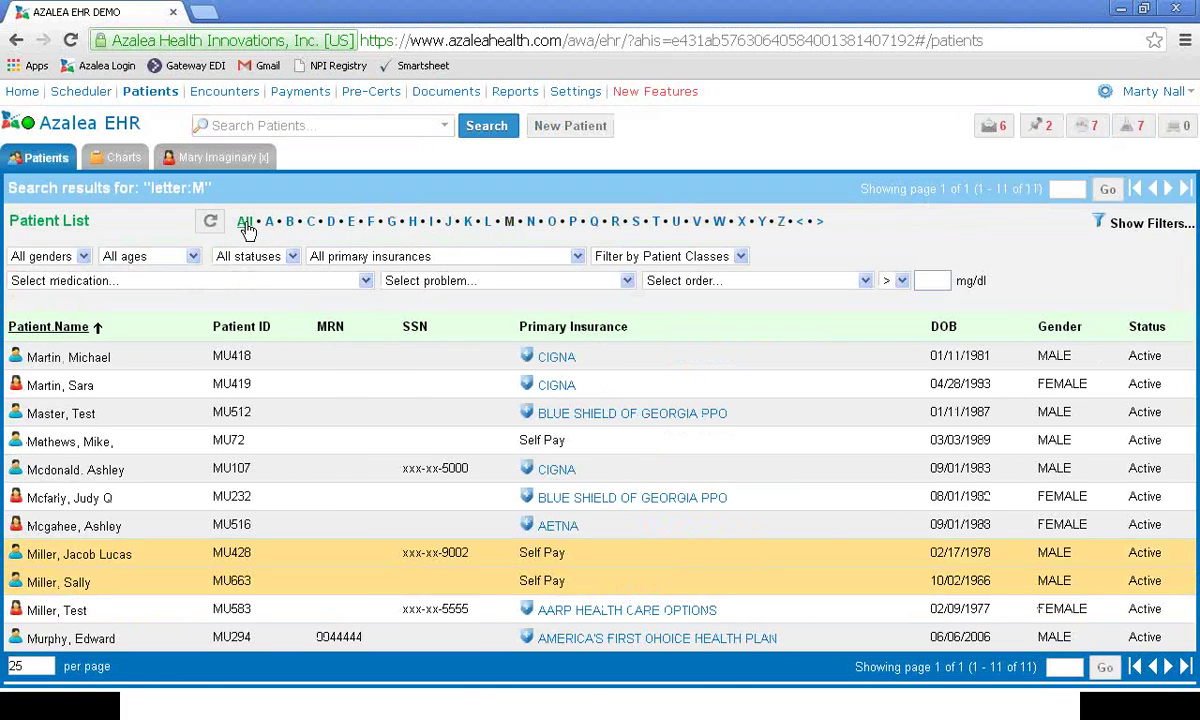
left_click(245, 222)
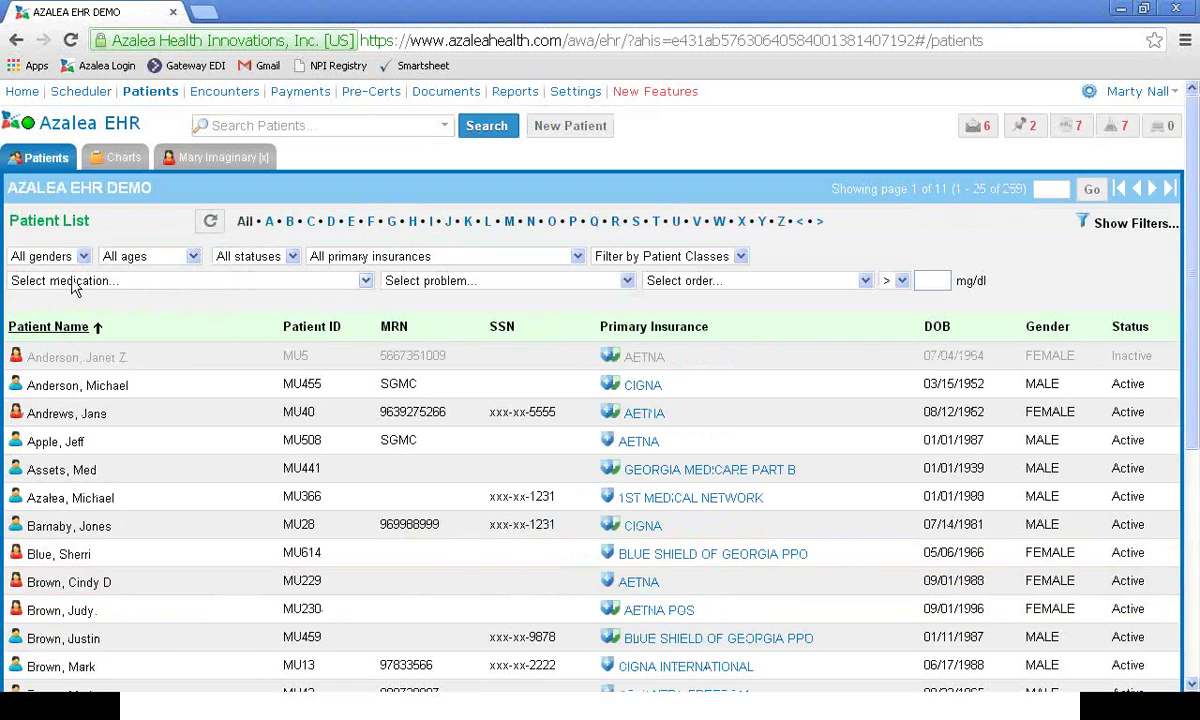
left_click(76, 256)
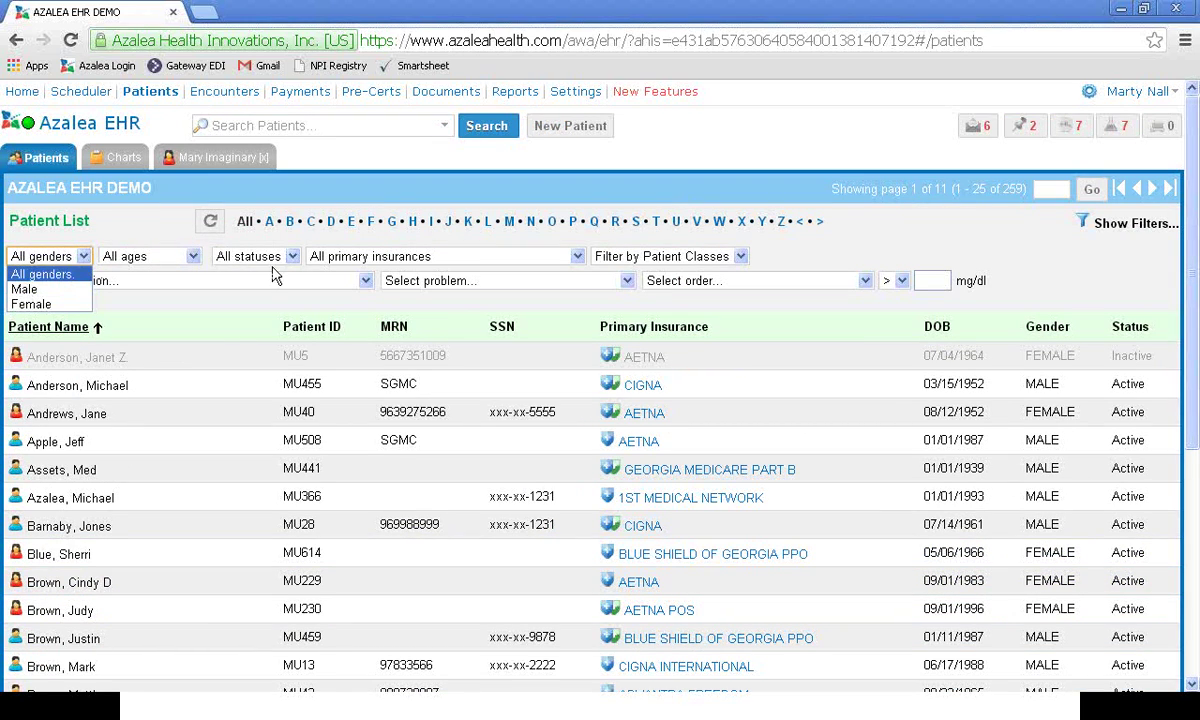
left_click(114, 225)
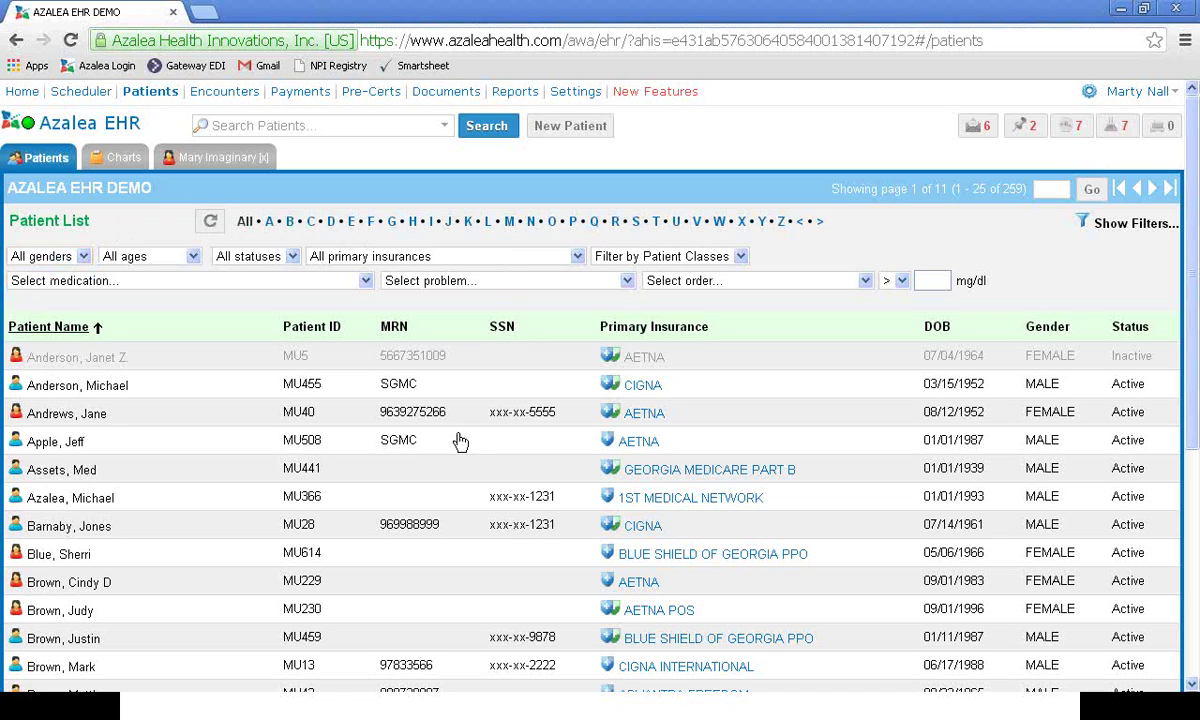
Step: Bring up the open patient record tab and close it
scroll(443, 445, "down", 1)
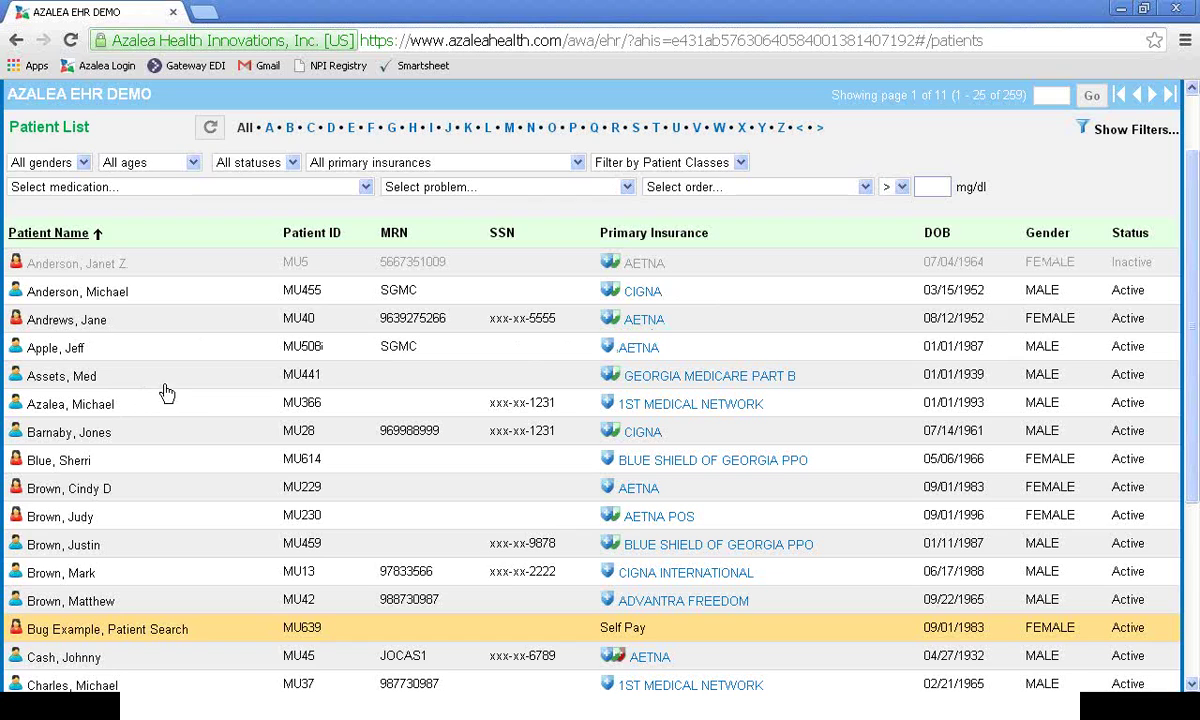
scroll(148, 390, "down", 2)
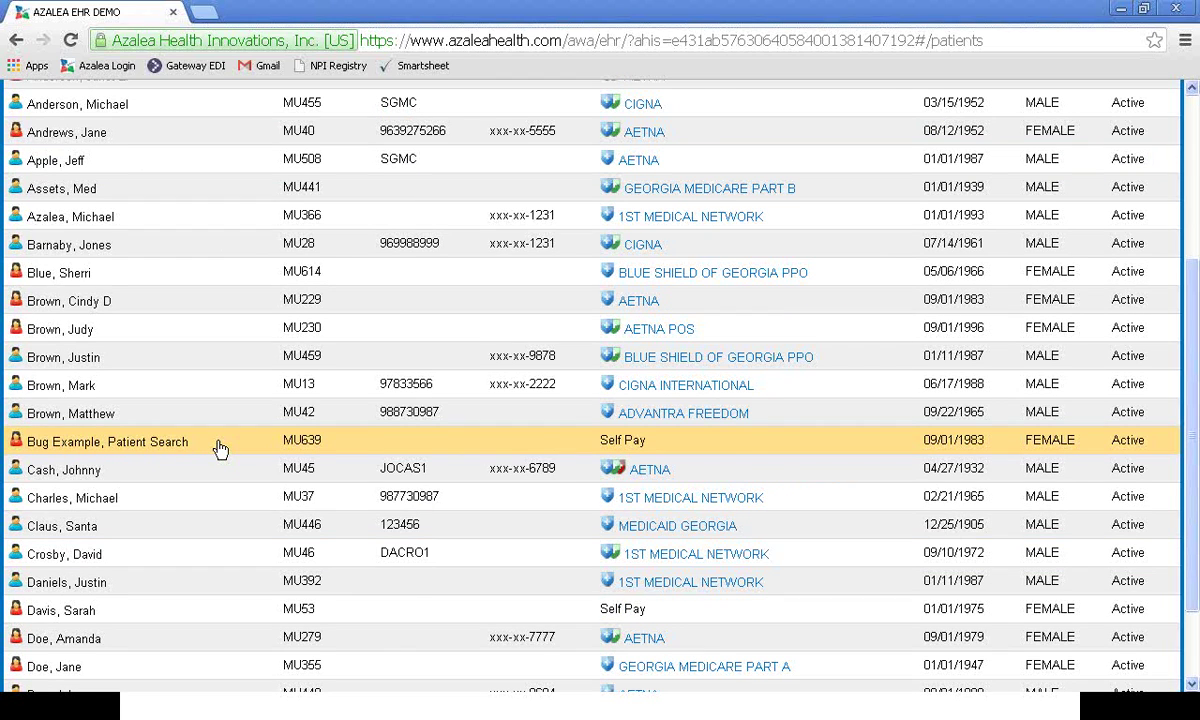
scroll(220, 447, "up", 3)
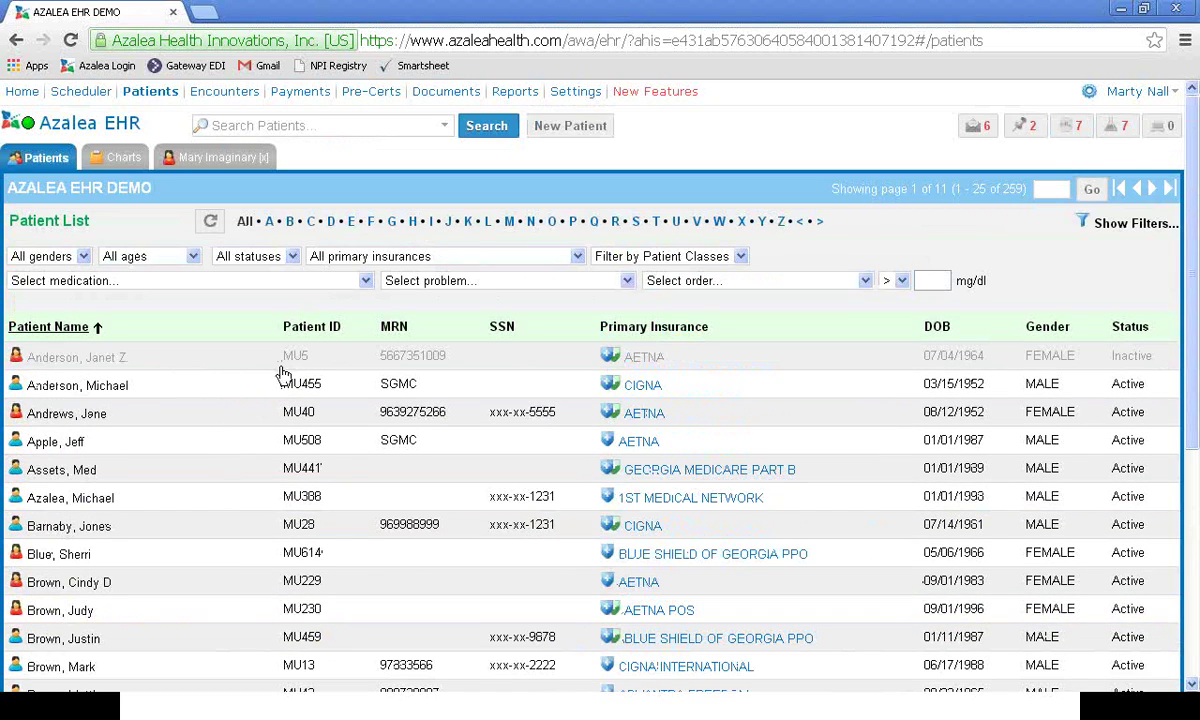
left_click(238, 156)
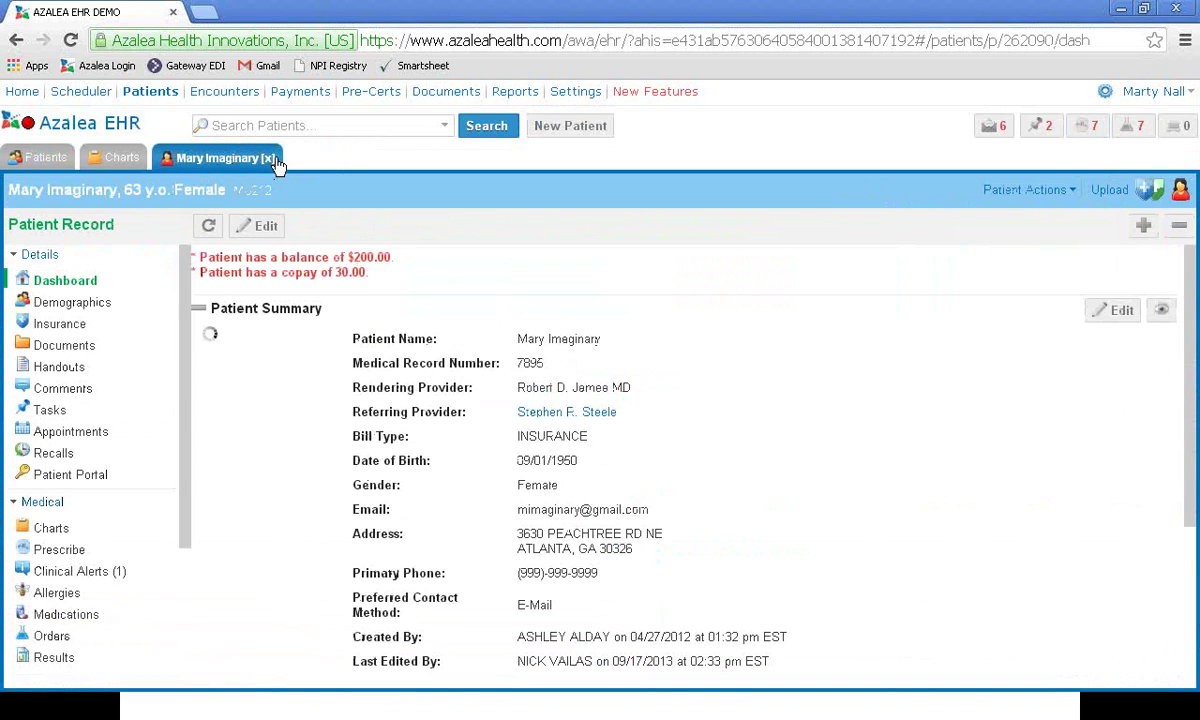
left_click(261, 159)
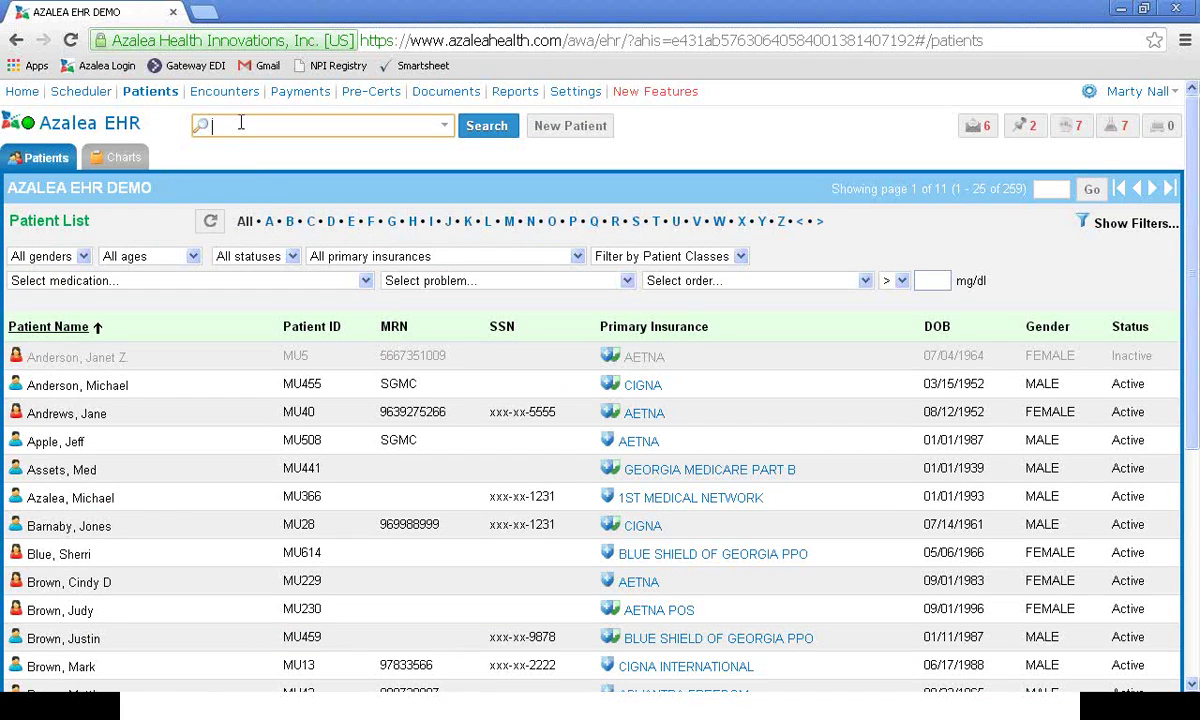
Step: Search patients for 'imagin' and open the 63-year-old female patient's record
left_click(241, 124)
type("imagin")
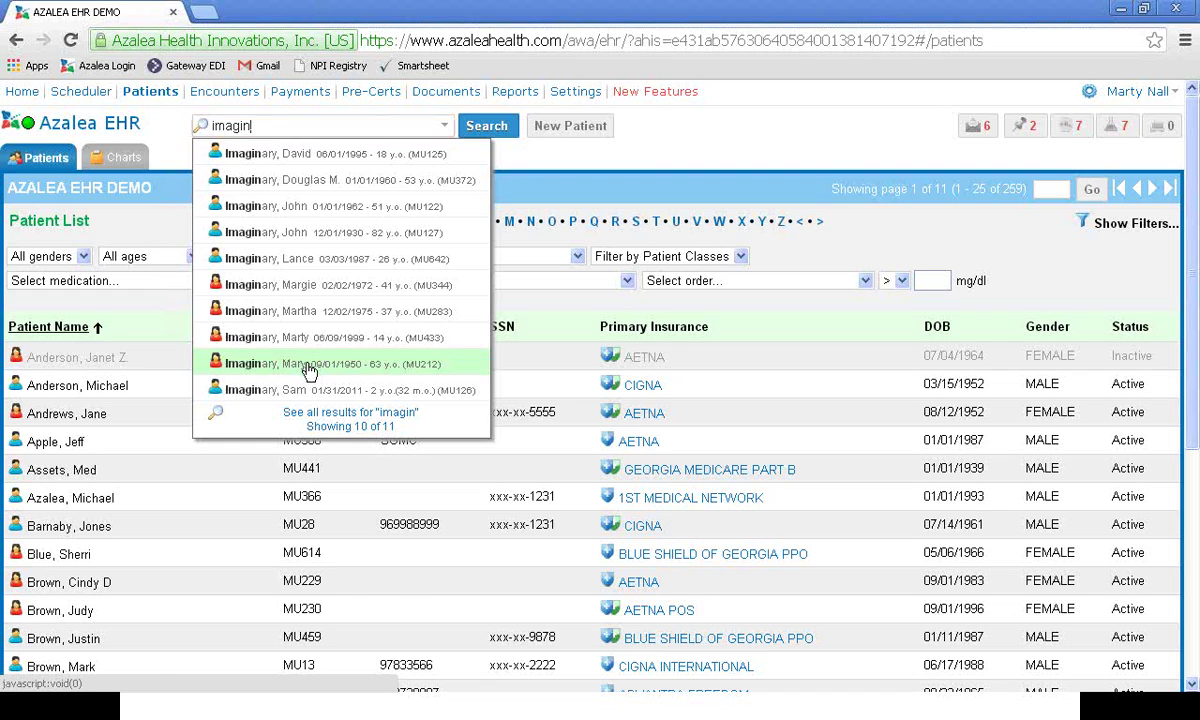
left_click(309, 367)
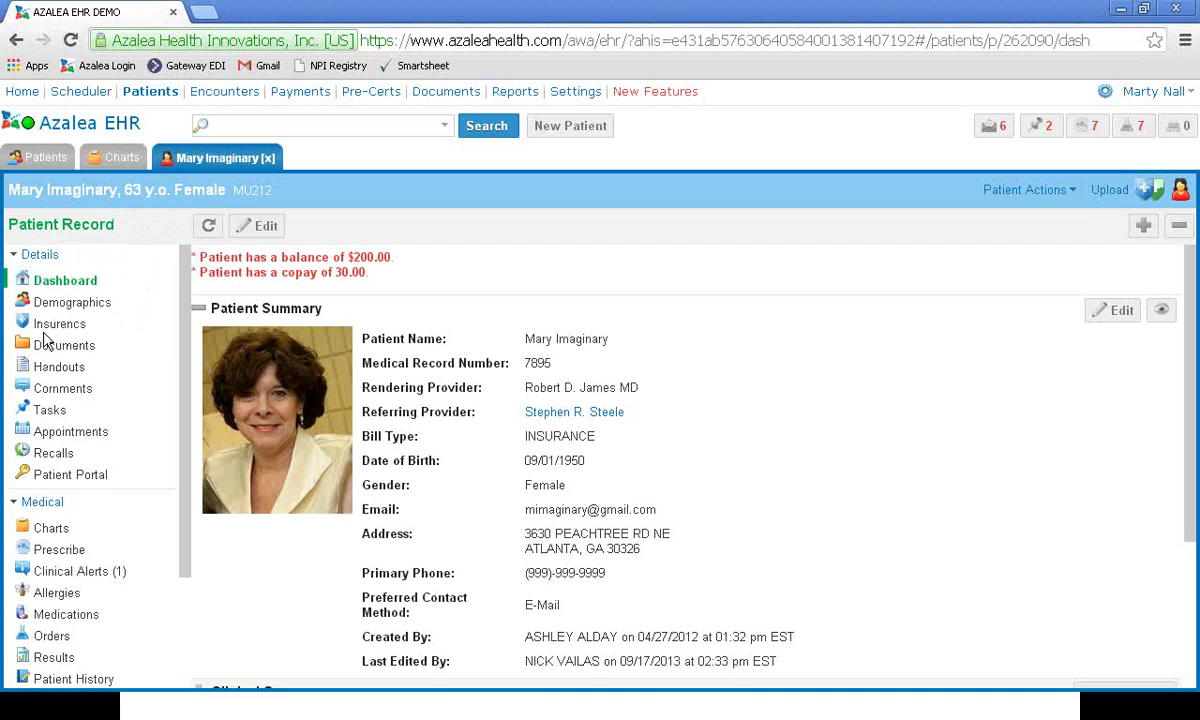
scroll(67, 415, "down", 2)
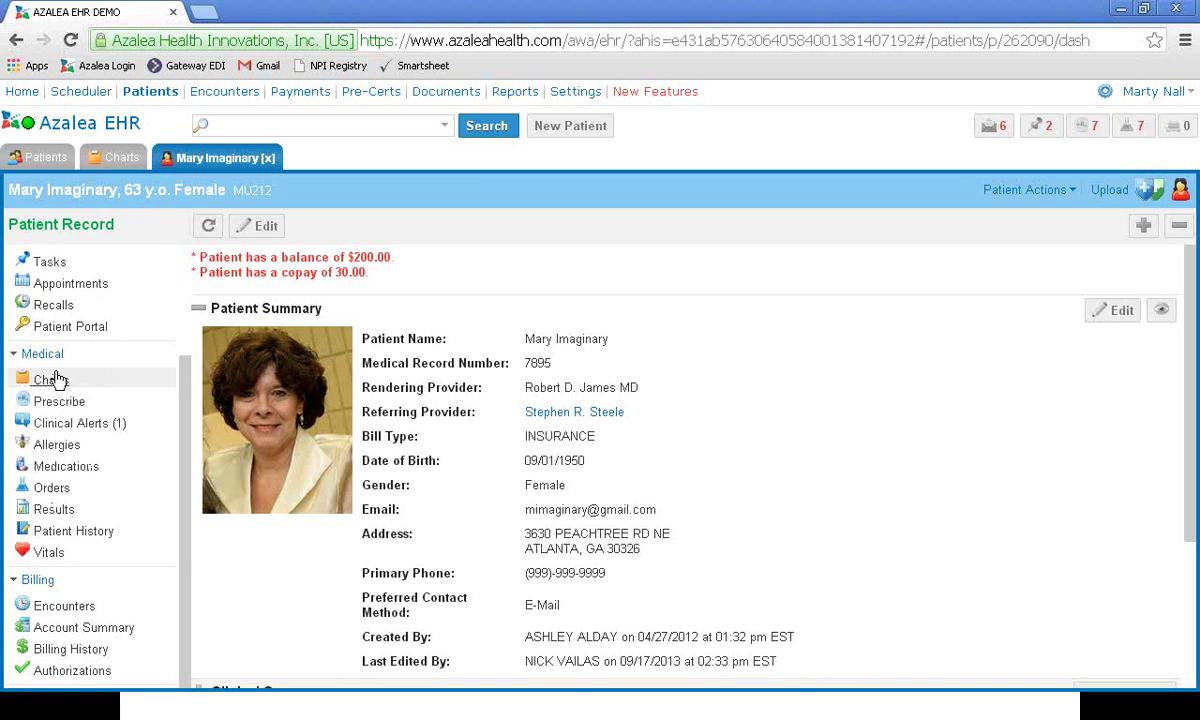
scroll(40, 378, "up", 3)
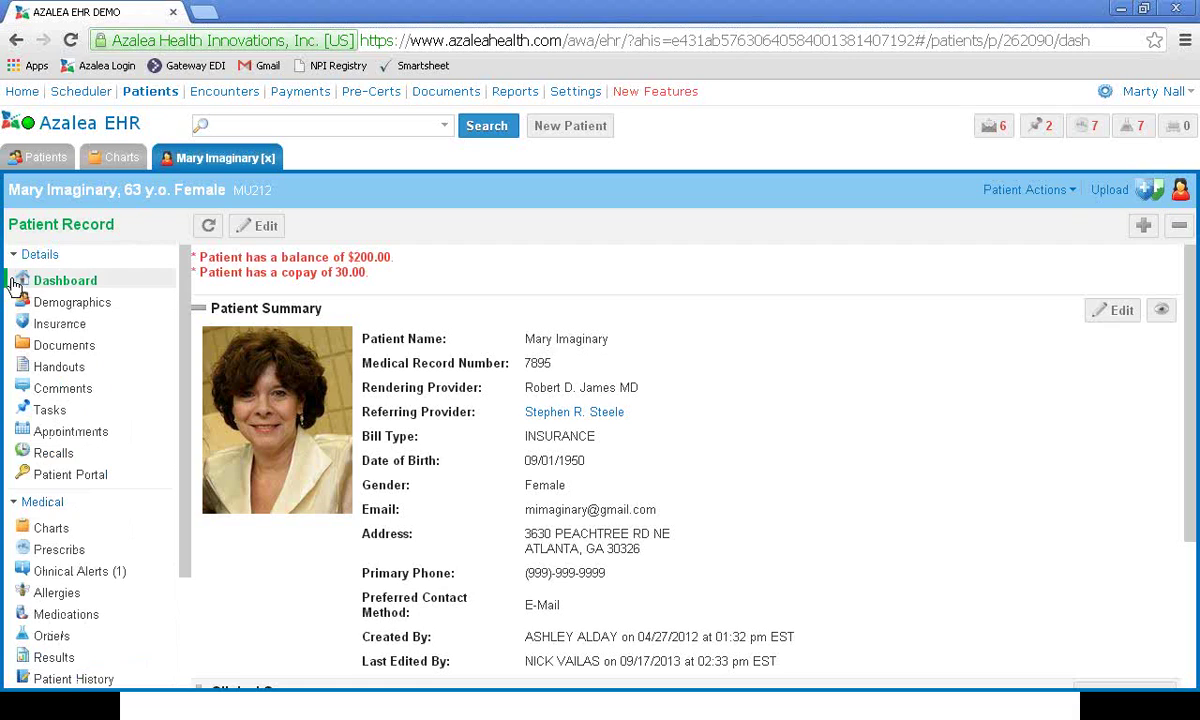
scroll(624, 565, "down", 3)
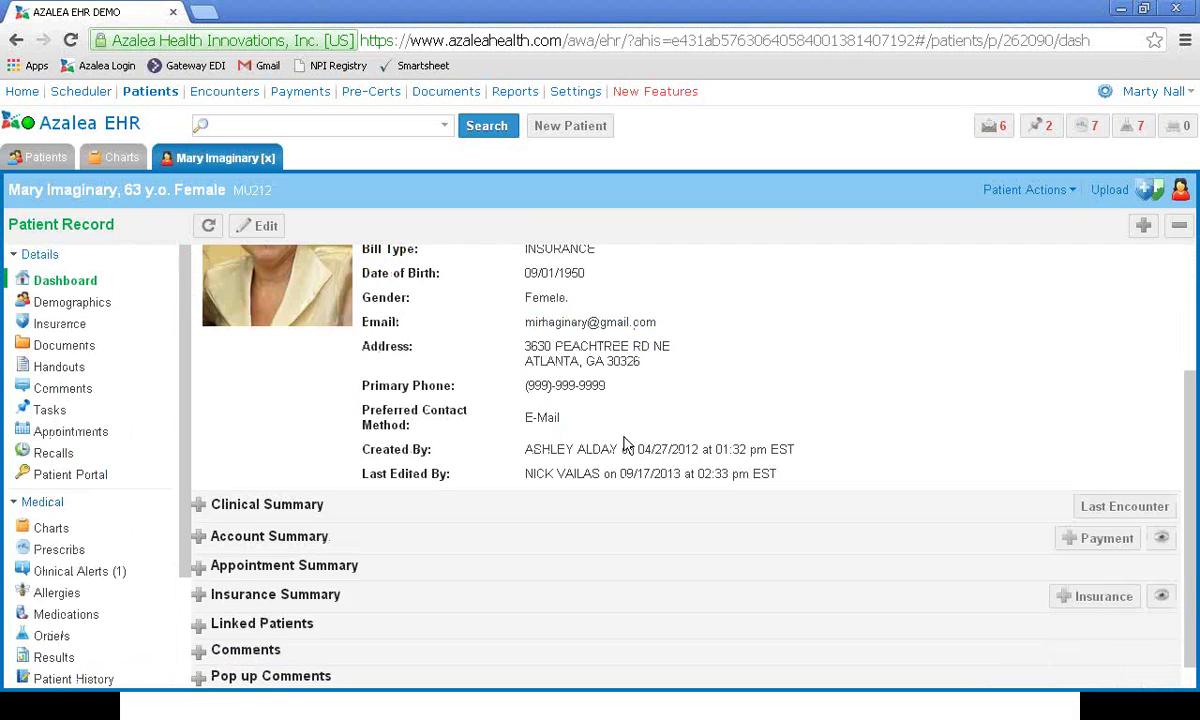
scroll(600, 447, "up", 2)
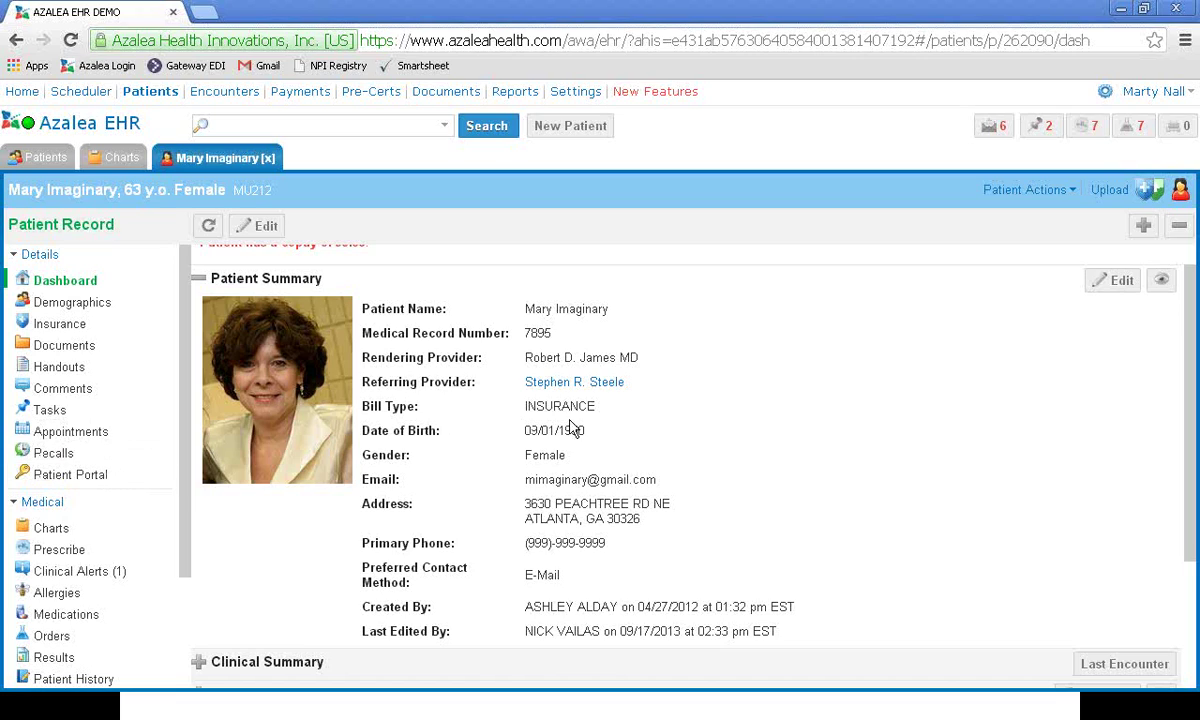
Step: Review the Patient Actions menu, then collapse Patient Summary so every dashboard section is collapsed
left_click(1072, 194)
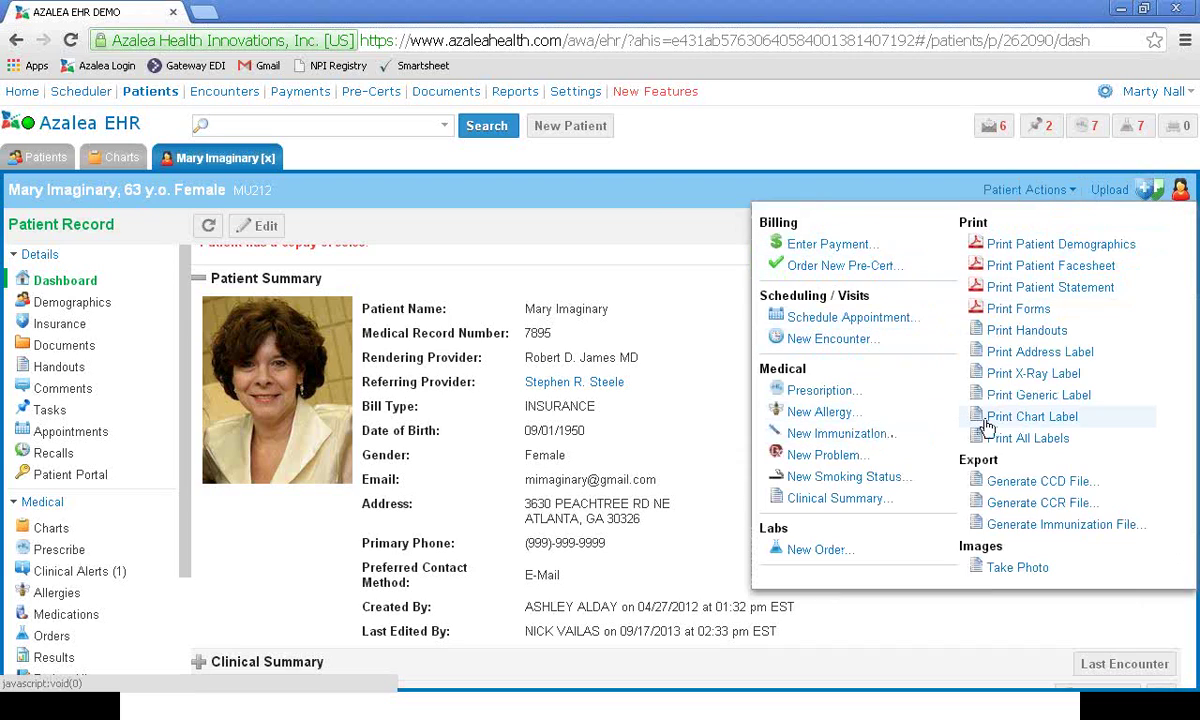
left_click(447, 279)
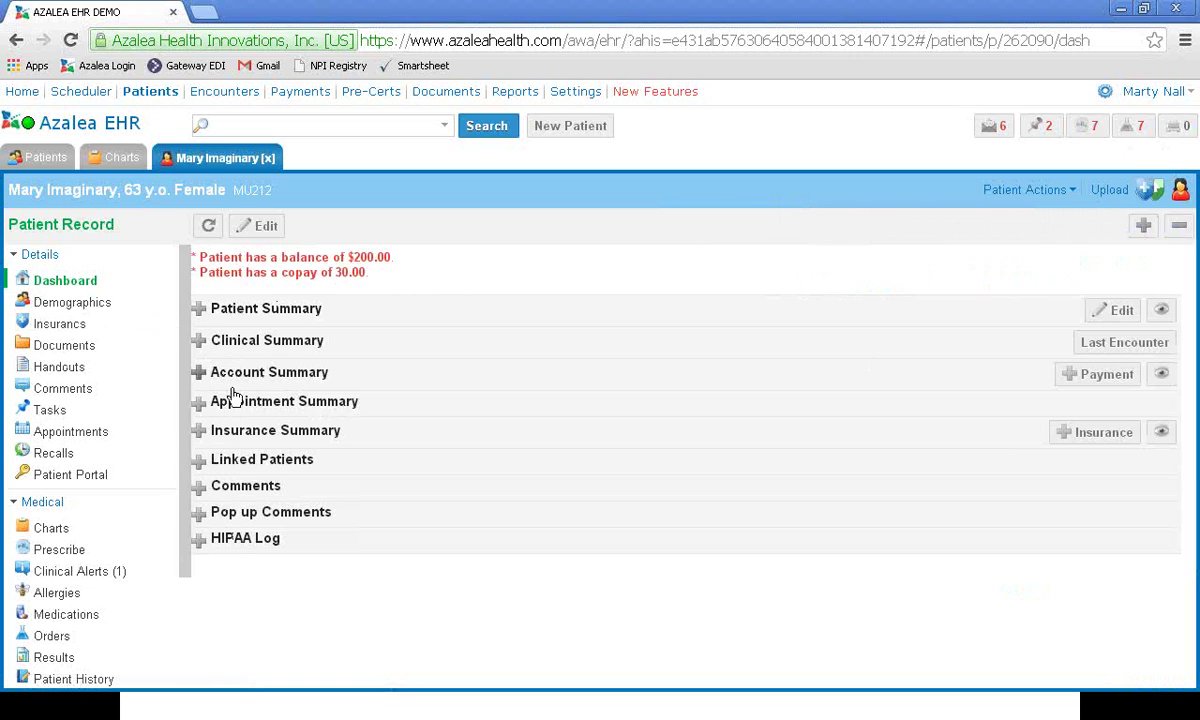
Step: Expand all Patient Summary sections, open the demographics for editing, then close the record
left_click(198, 312)
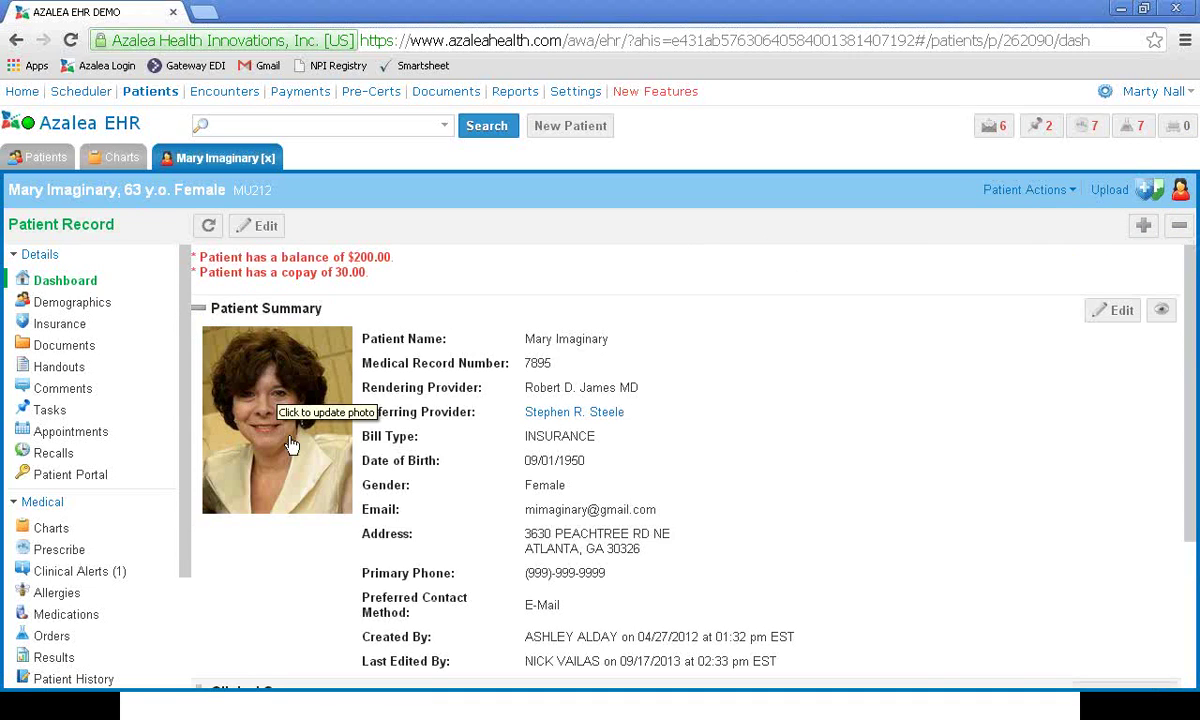
left_click(1143, 226)
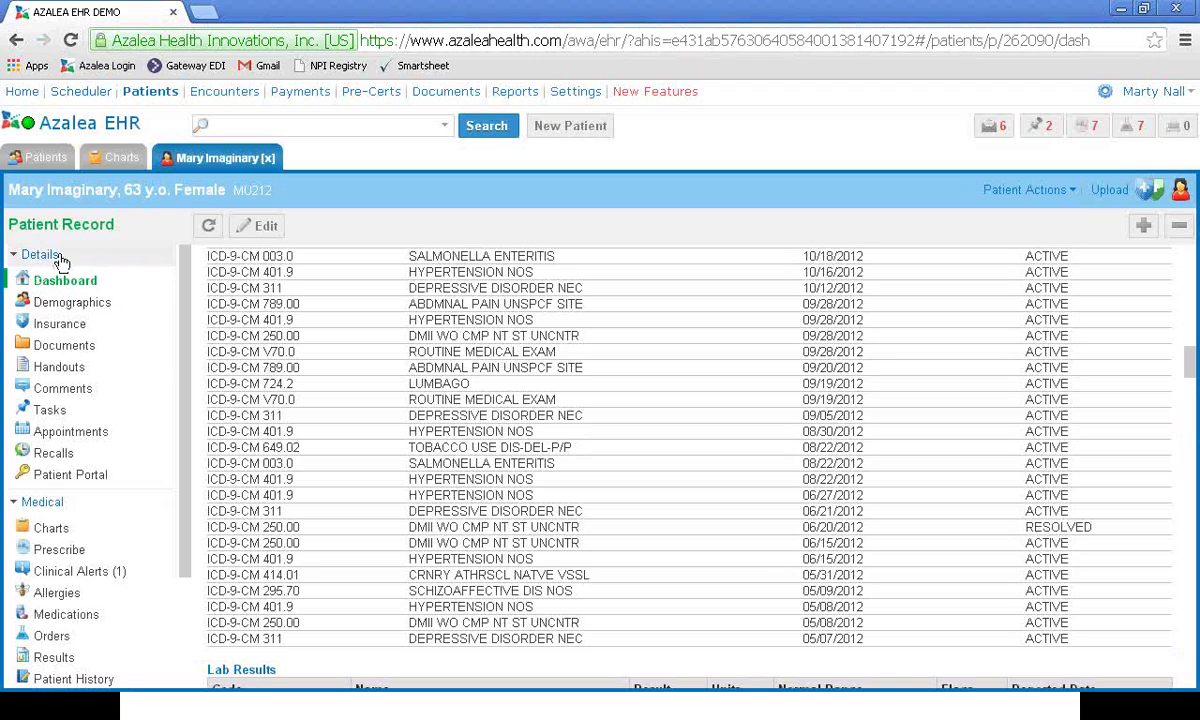
left_click(241, 228)
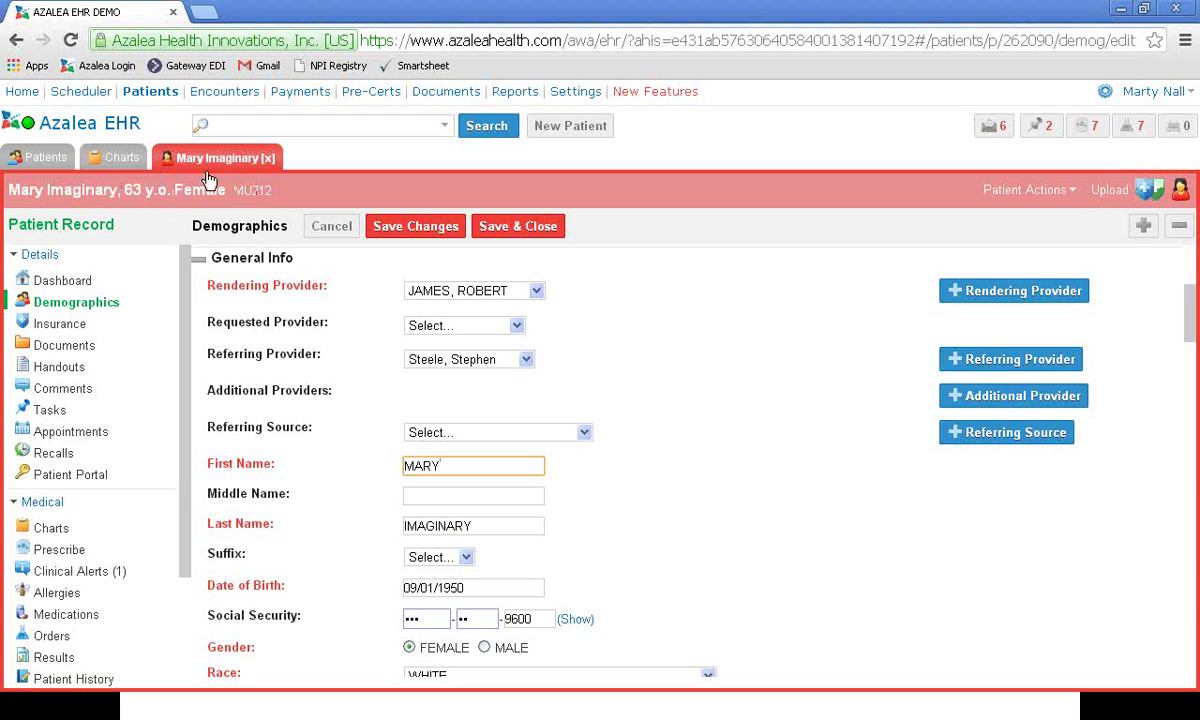
left_click(268, 158)
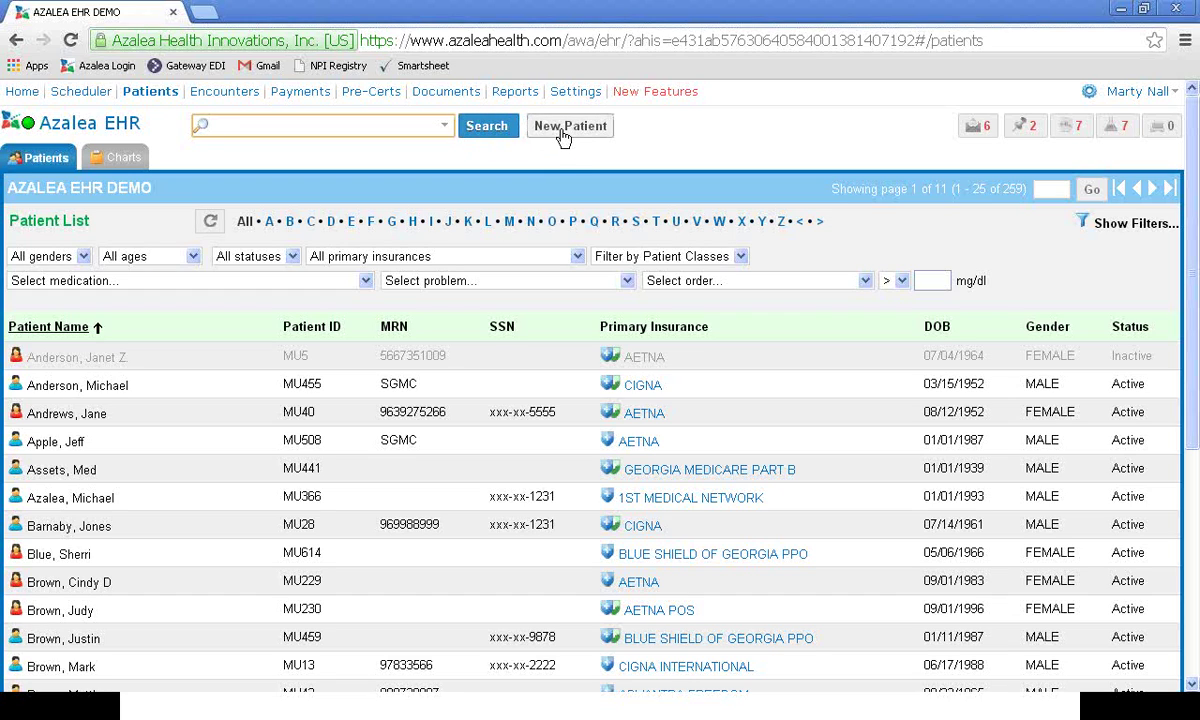
Step: Open a blank Add Patient form with patient ID MU670 and bill type INSURANCE
left_click(558, 134)
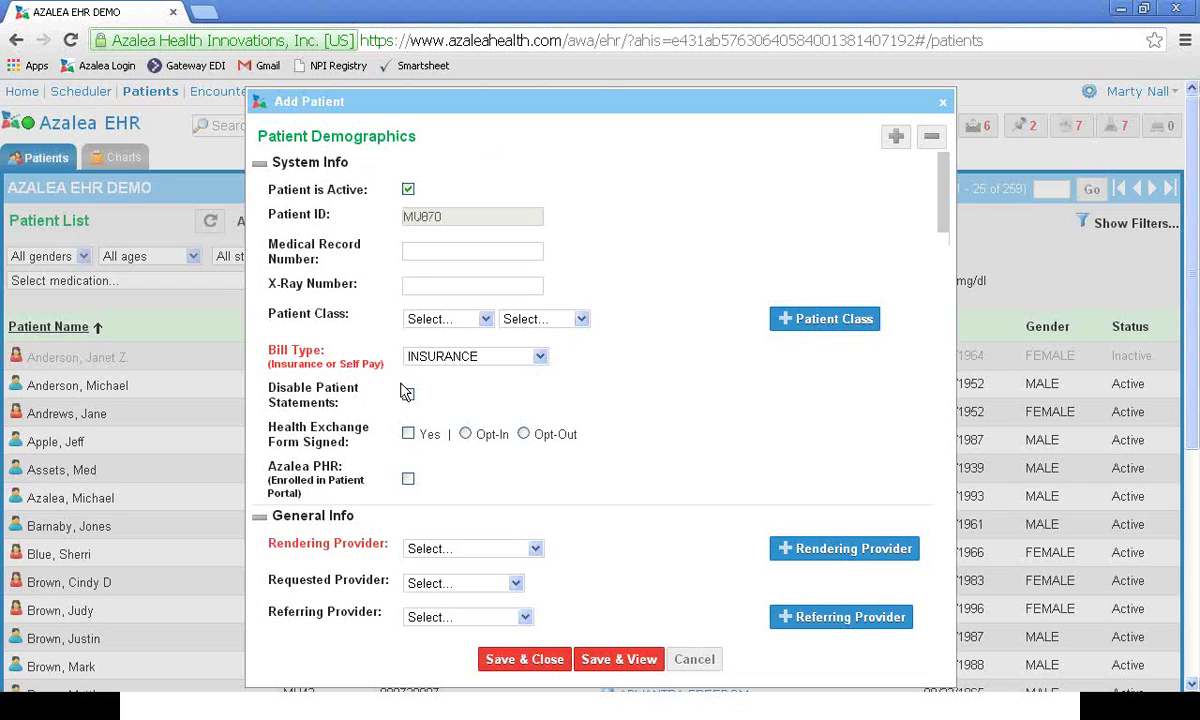
Step: Review the bill type choices and enroll the new patient in Azalea PHR
left_click(538, 356)
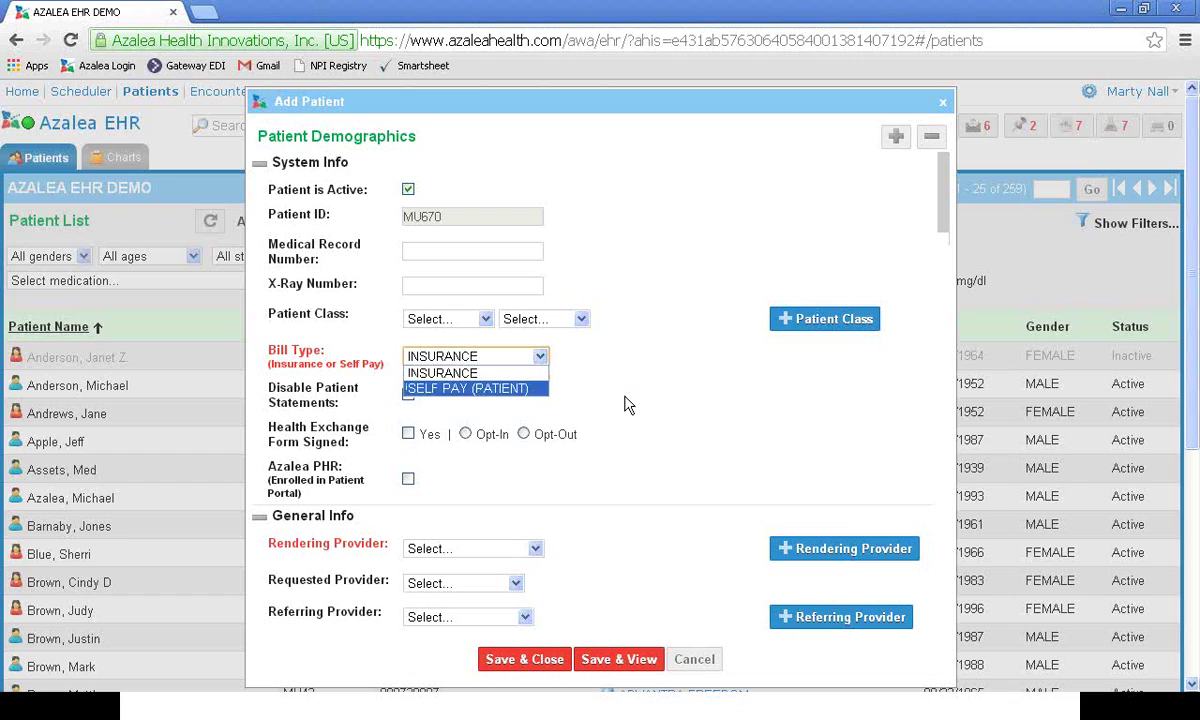
scroll(628, 404, "down", 1)
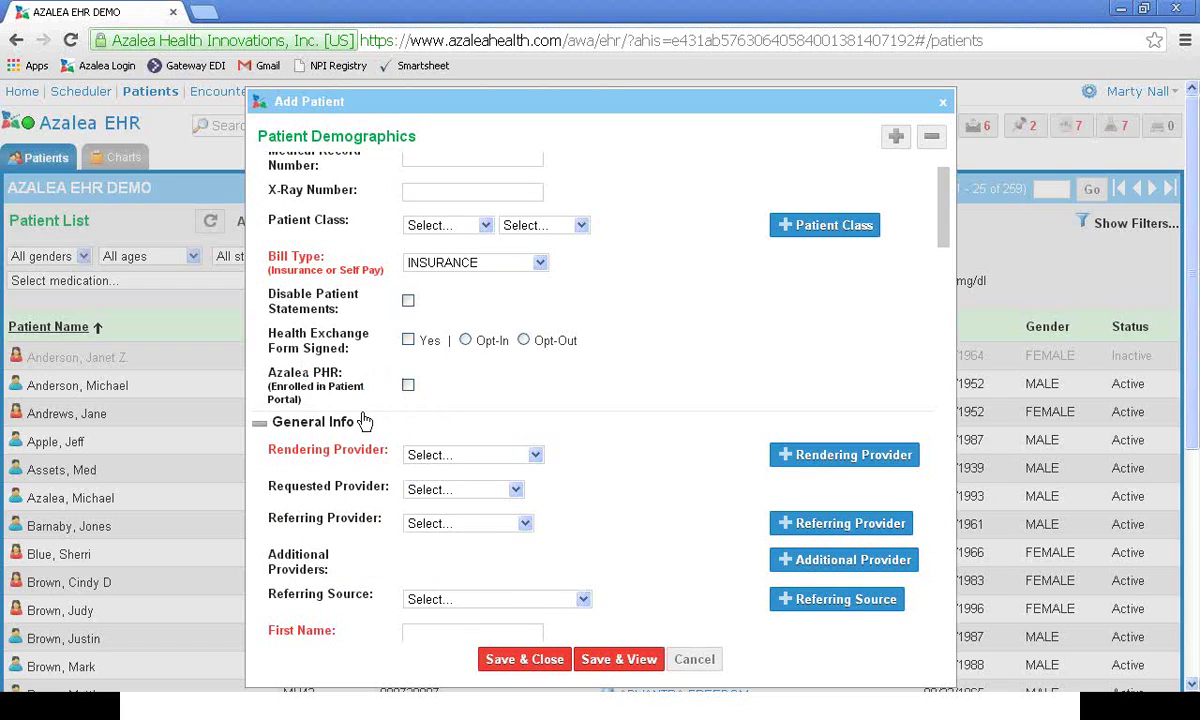
right_click(417, 399)
left_click(420, 385)
left_click(408, 385)
Step: Assign a rendering provider to the new patient
scroll(520, 460, "down", 1)
left_click(536, 361)
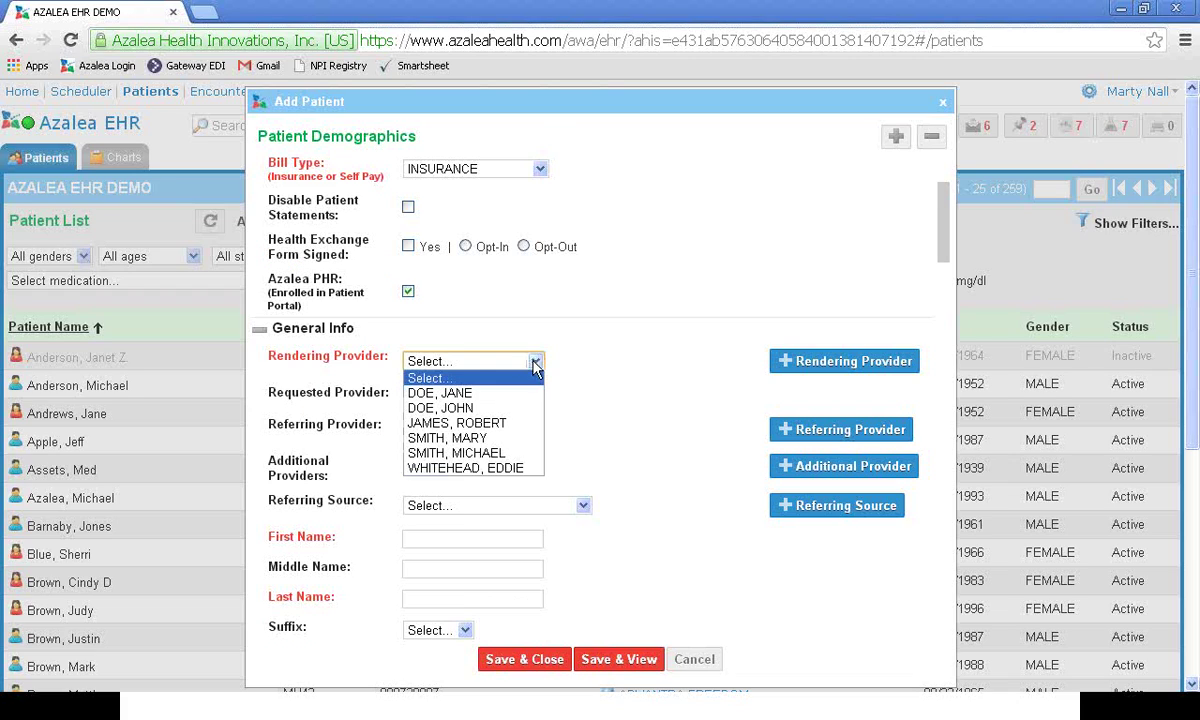
left_click(494, 408)
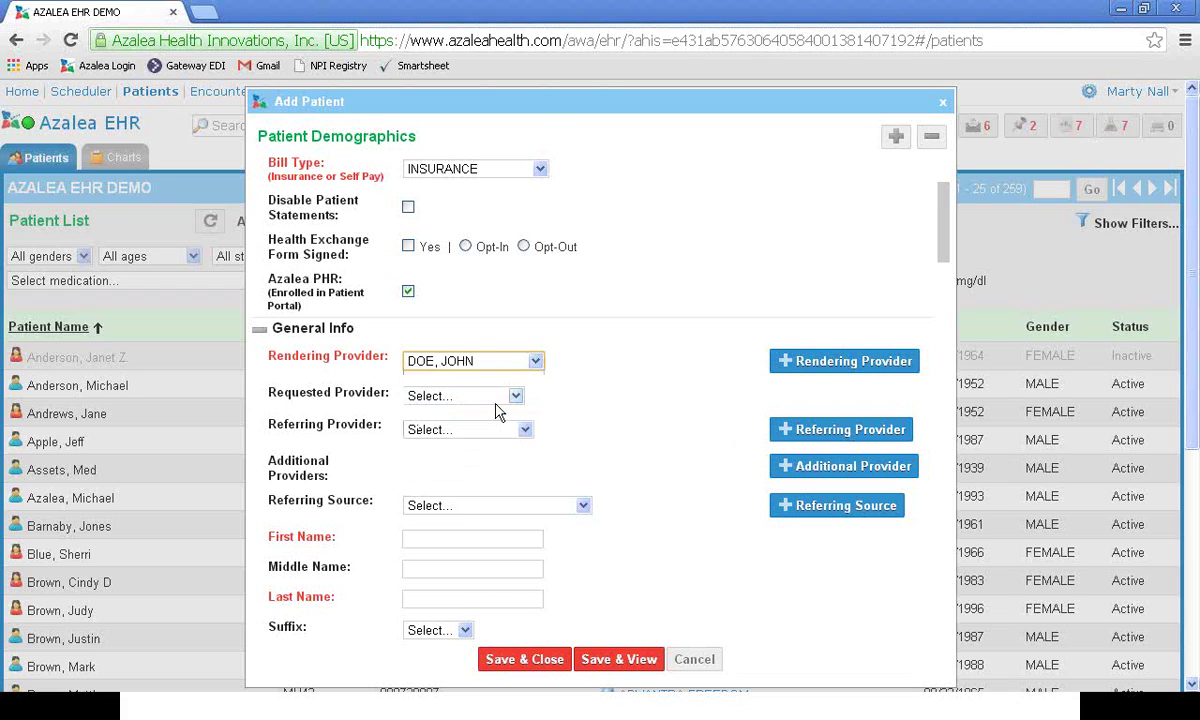
scroll(498, 412, "down", 1)
scroll(498, 409, "down", 1)
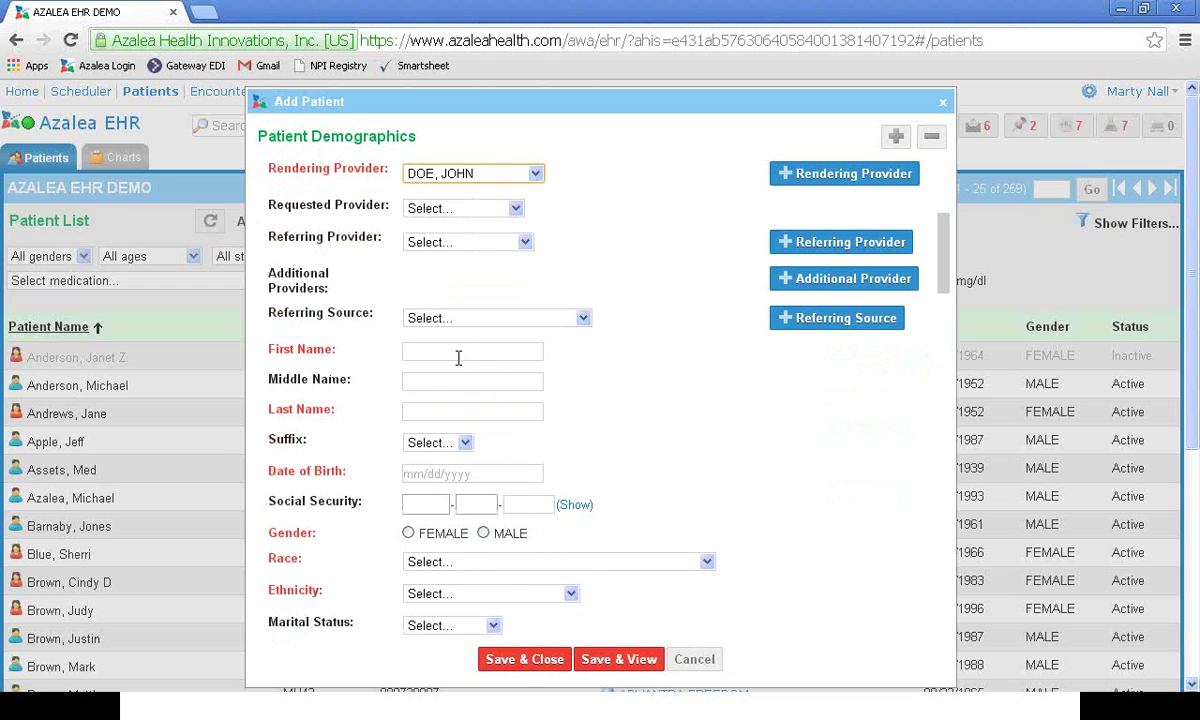
Step: Enter last name 'TEst' and birth date 10/12/1996
left_click(459, 355)
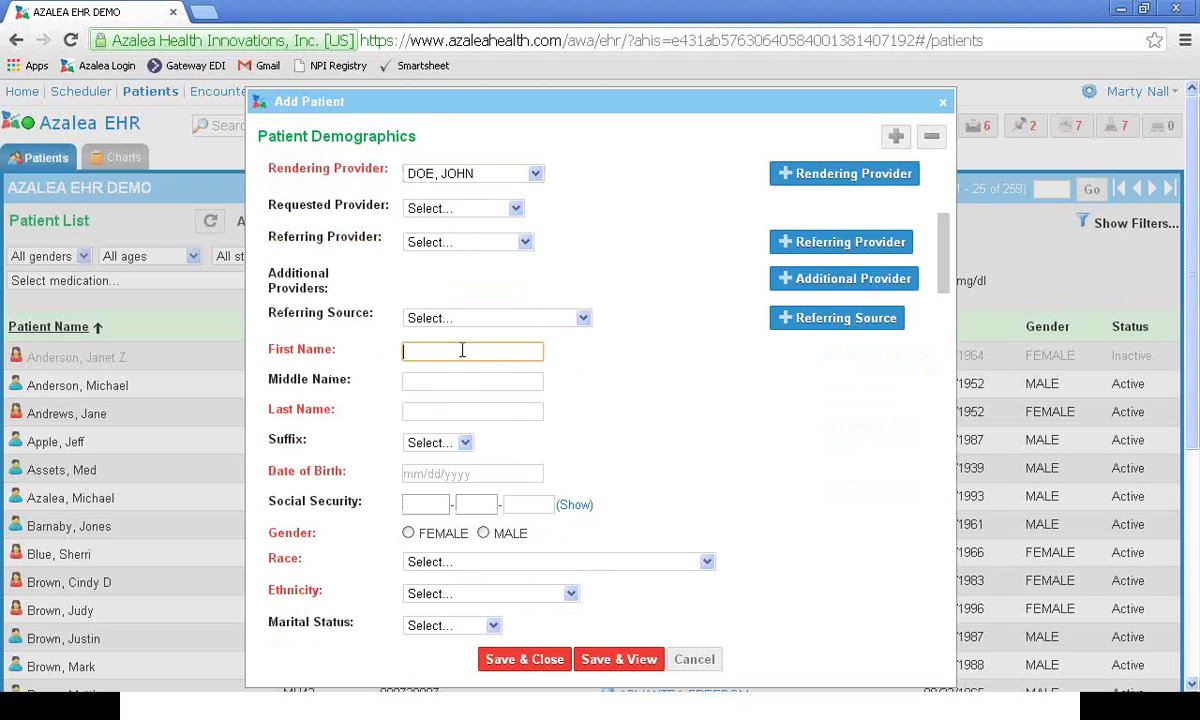
key("Tab")
key("Tab")
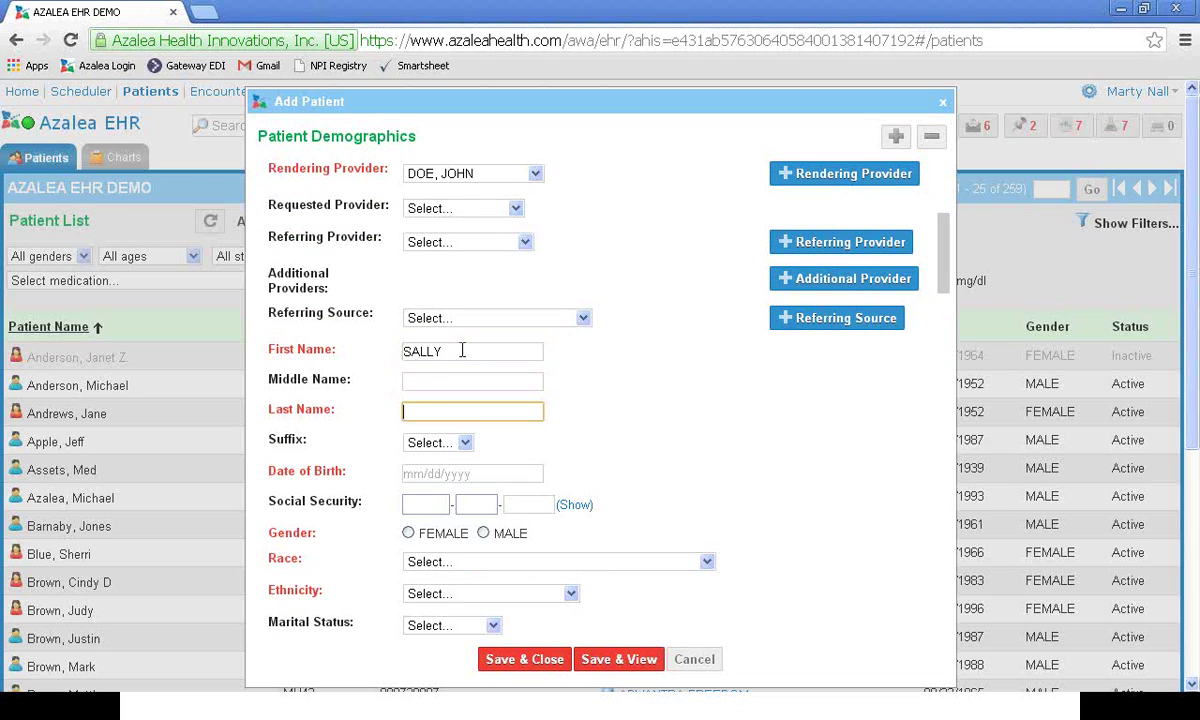
type("TEst")
left_click(457, 468)
type("10/12/")
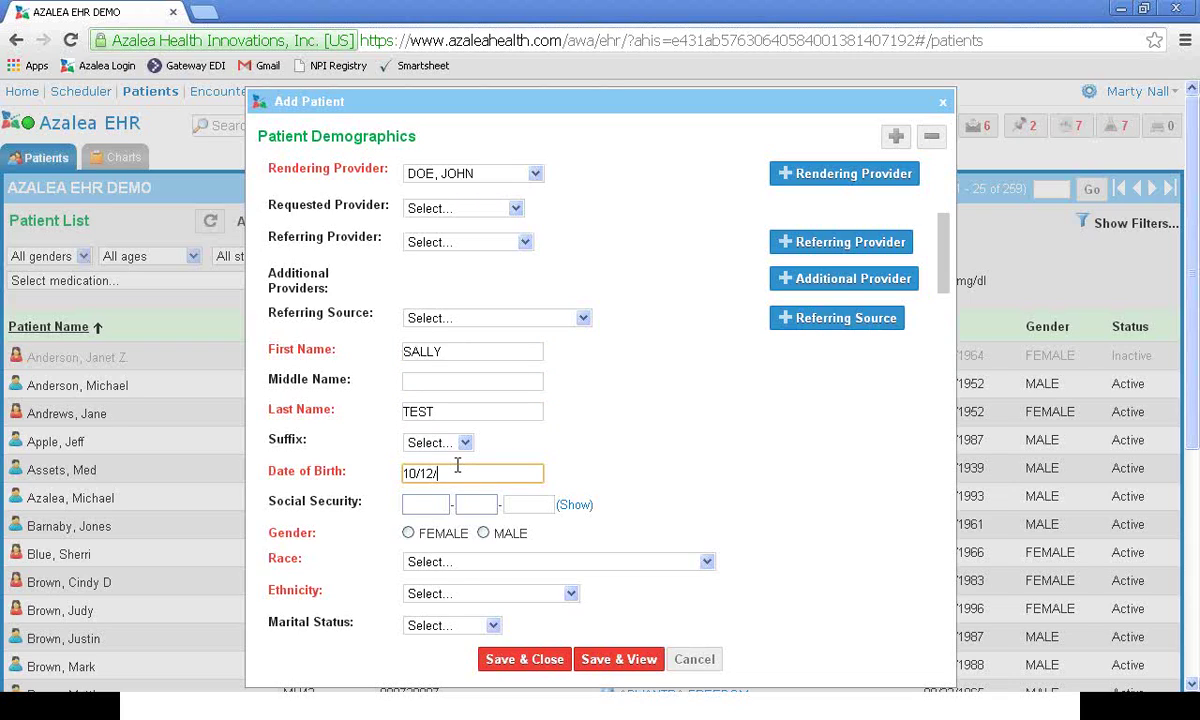
type("1996")
key("Tab")
key("Tab")
Step: Set gender FEMALE, race DECLINED TO SPECIFY, ethnicity NOT HISPANIC OR LATINO, language ENGLISH
left_click(408, 533)
left_click(710, 564)
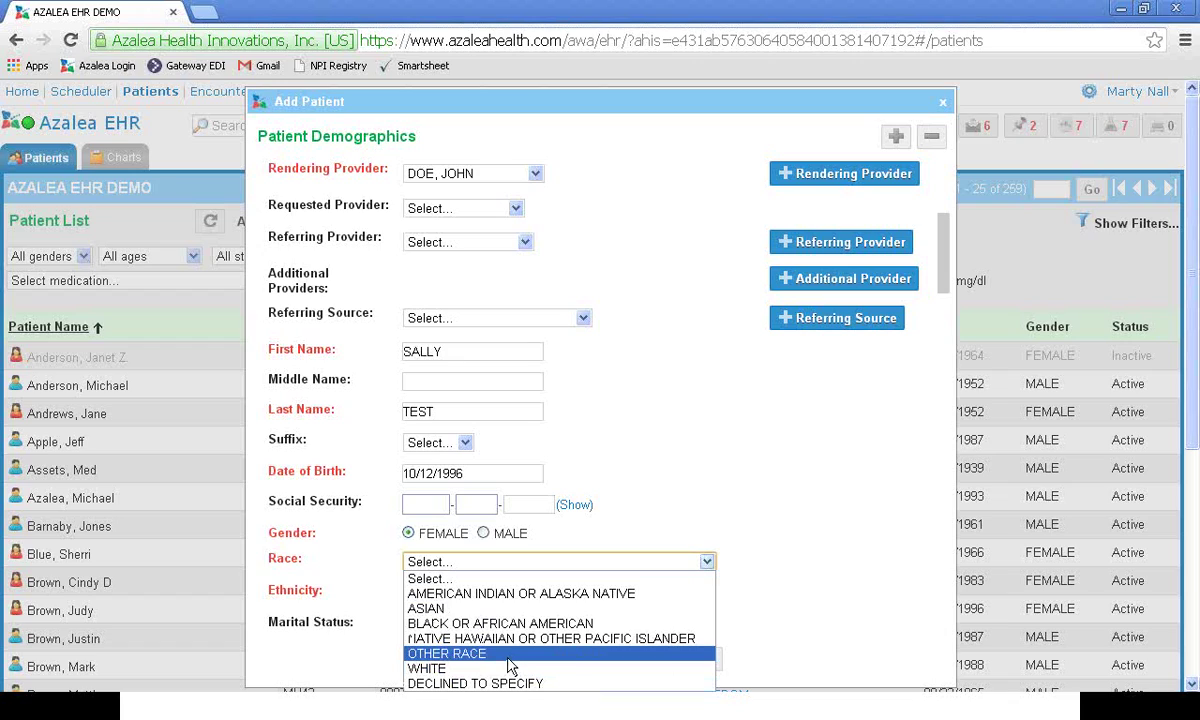
left_click(502, 686)
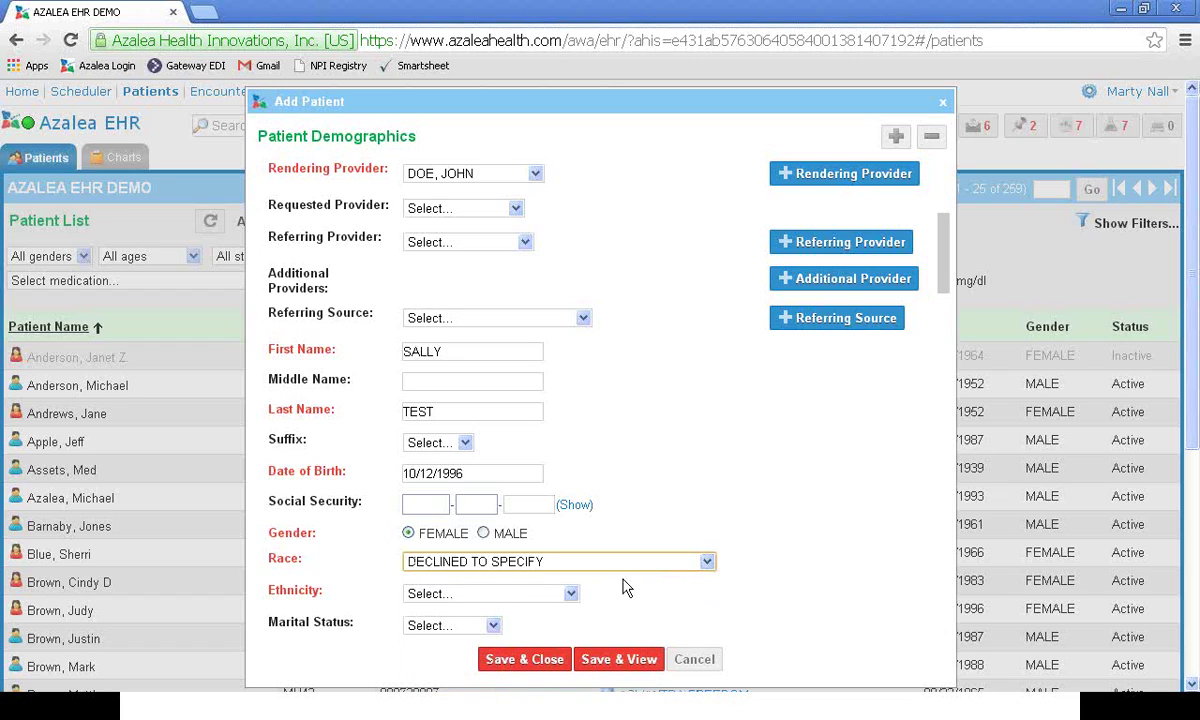
left_click(570, 593)
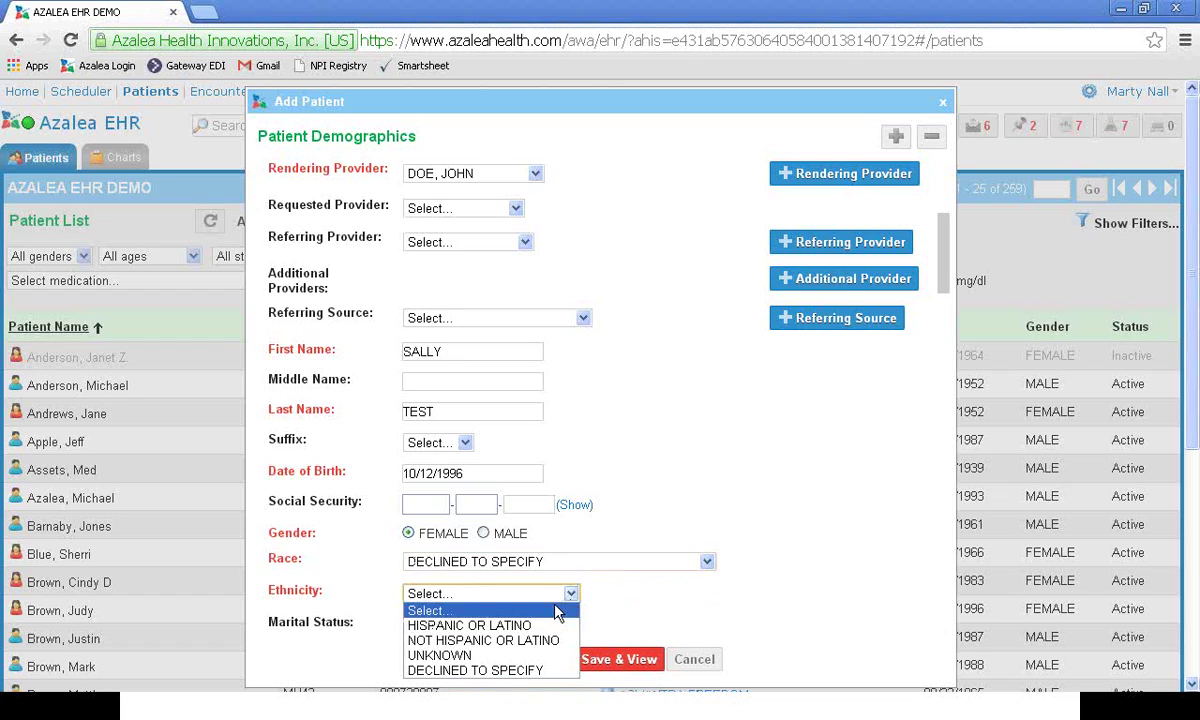
left_click(483, 640)
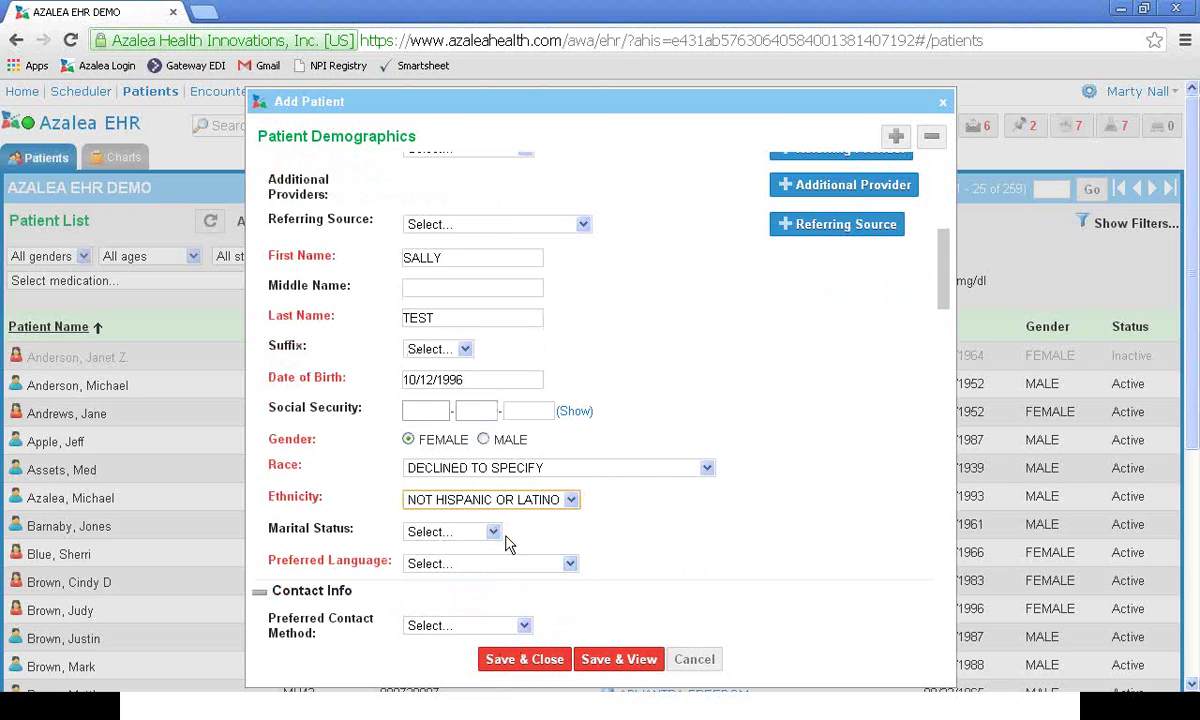
left_click(565, 562)
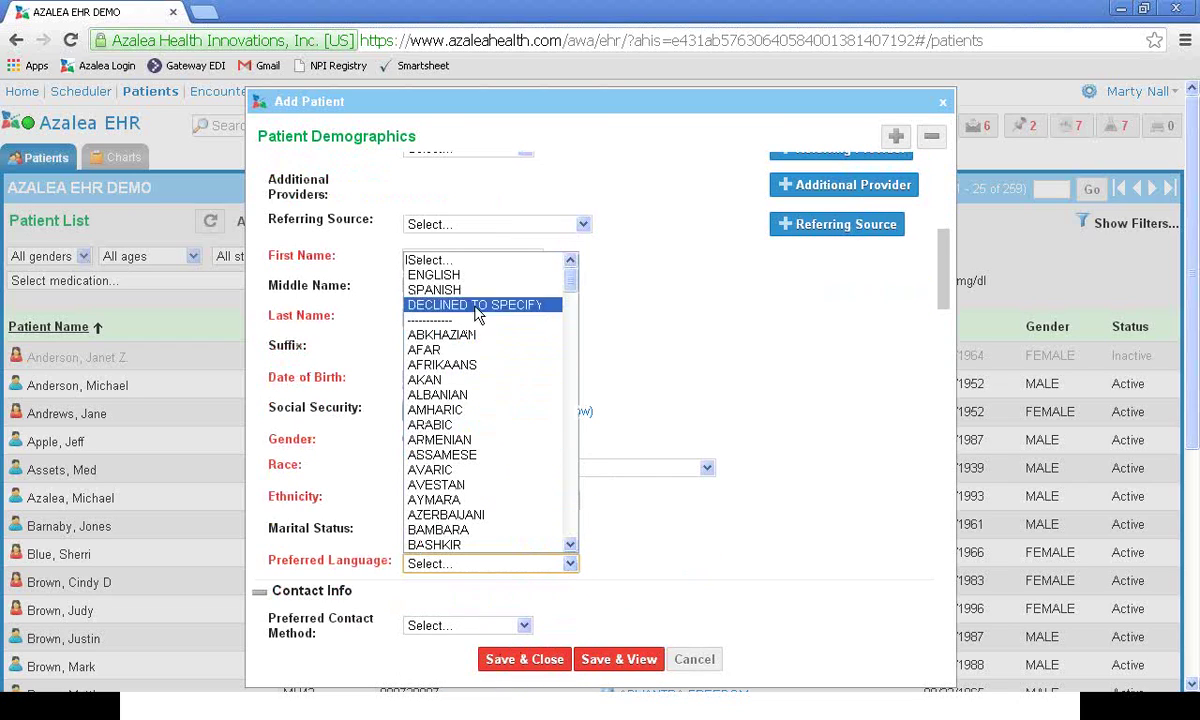
left_click(554, 276)
scroll(720, 427, "down", 1)
scroll(720, 427, "down", 2)
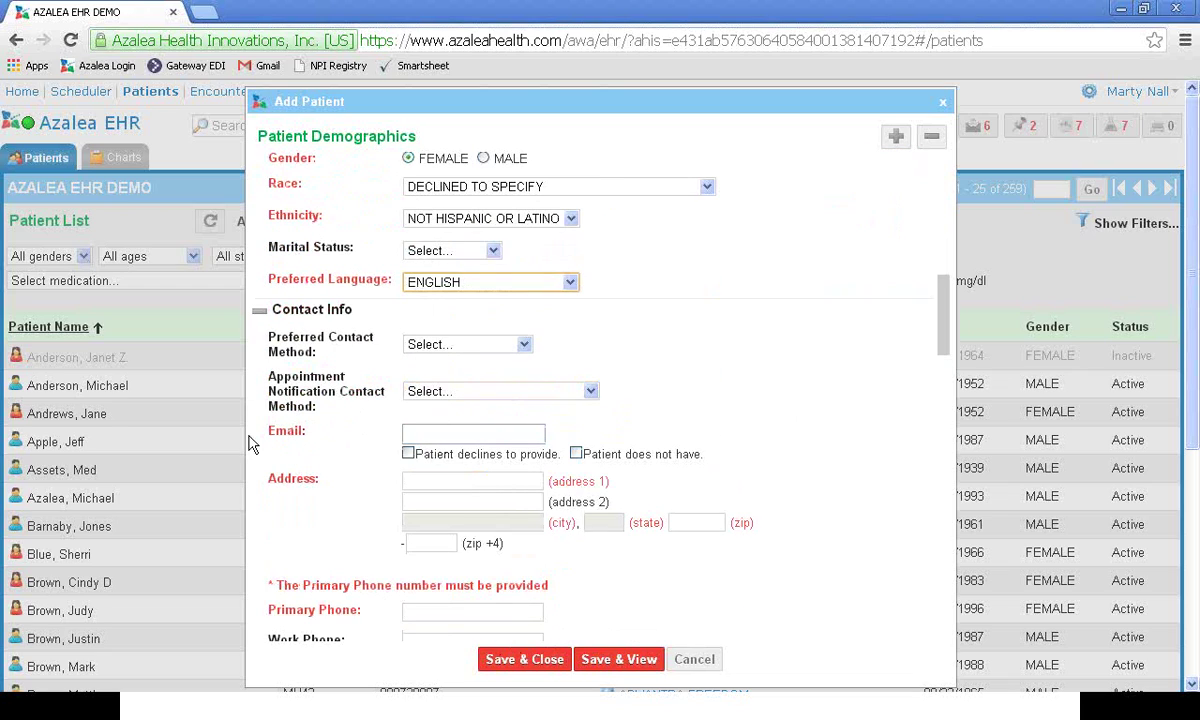
Step: Fill in the patient's e-mail address and street address
left_click(436, 434)
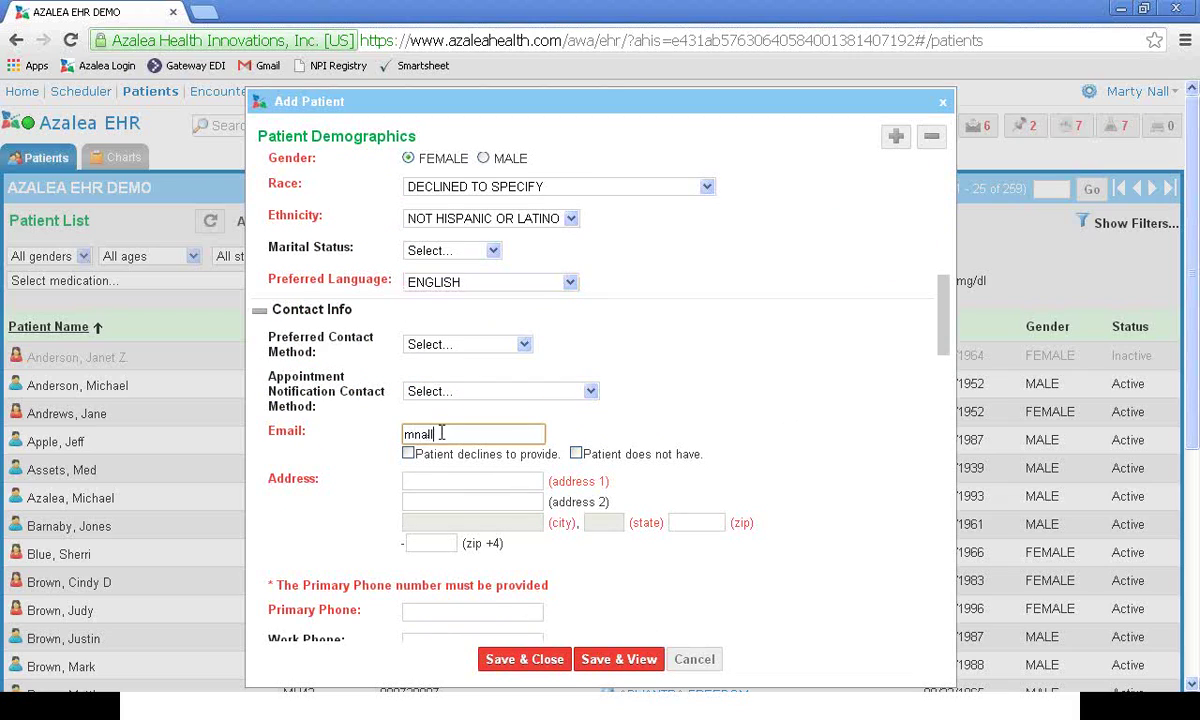
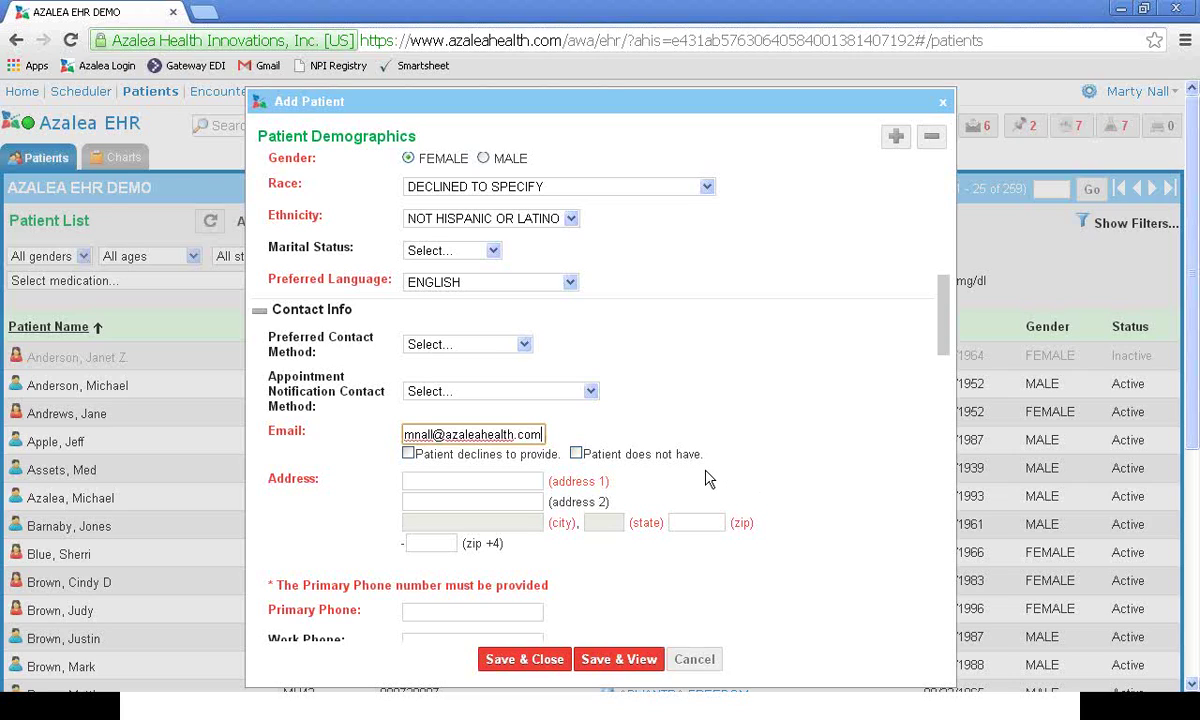
left_click(448, 476)
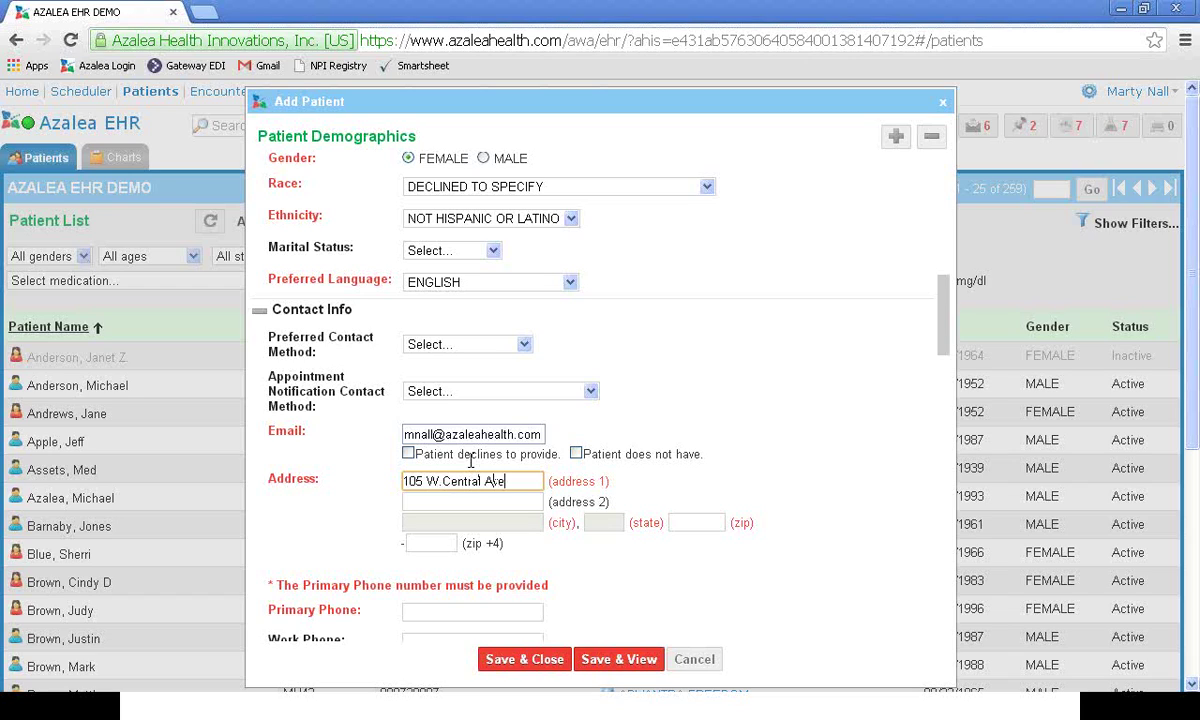
scroll(471, 461, "up", 1)
Step: Enter the zip code so city and state auto-fill, then validate the address
key("Tab")
key("Tab")
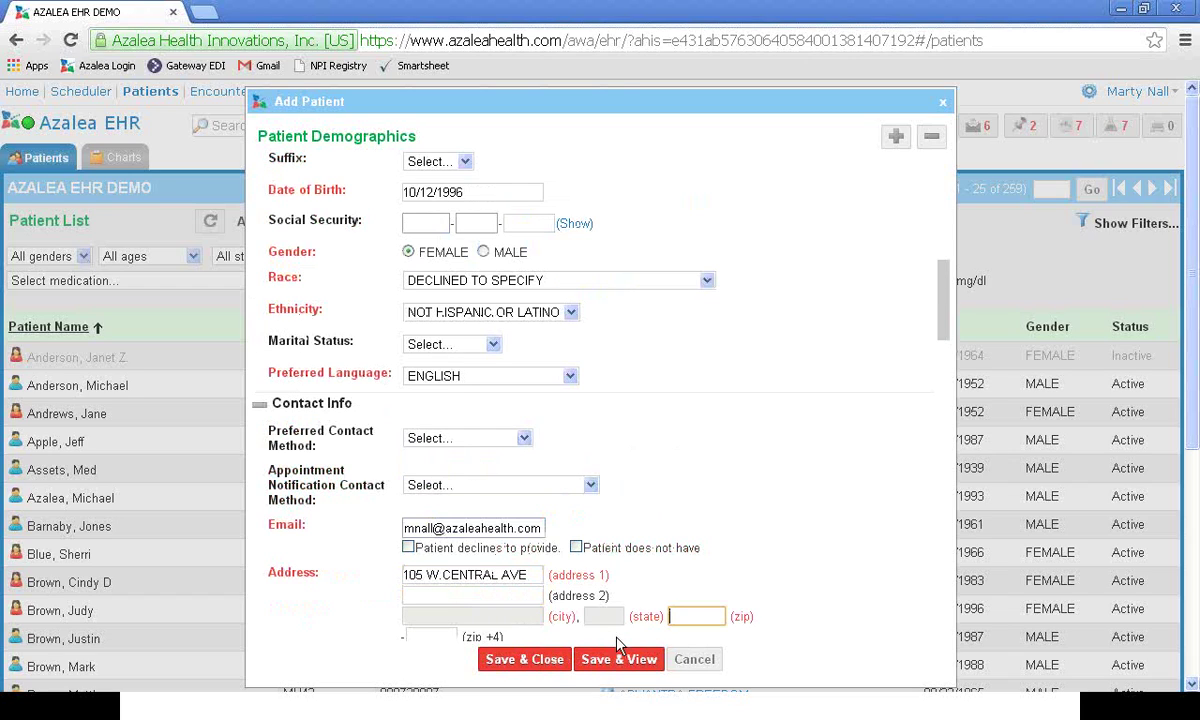
scroll(560, 535, "down", 1)
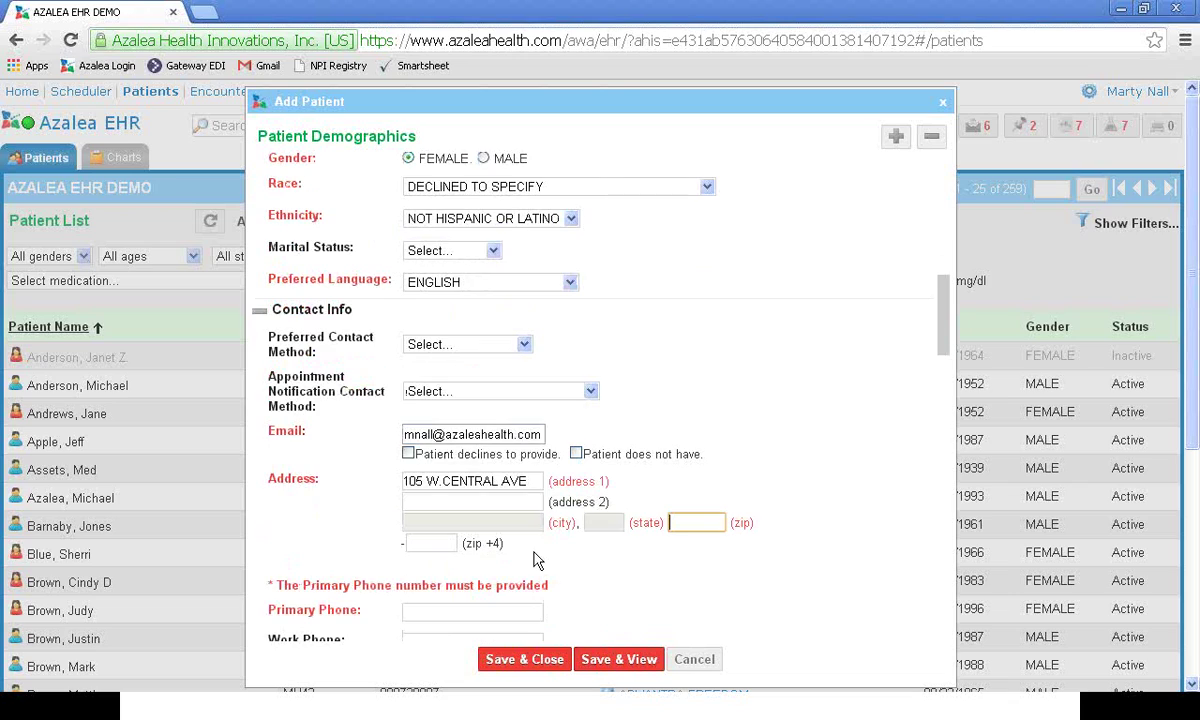
type("31600")
scroll(722, 463, "up", 2)
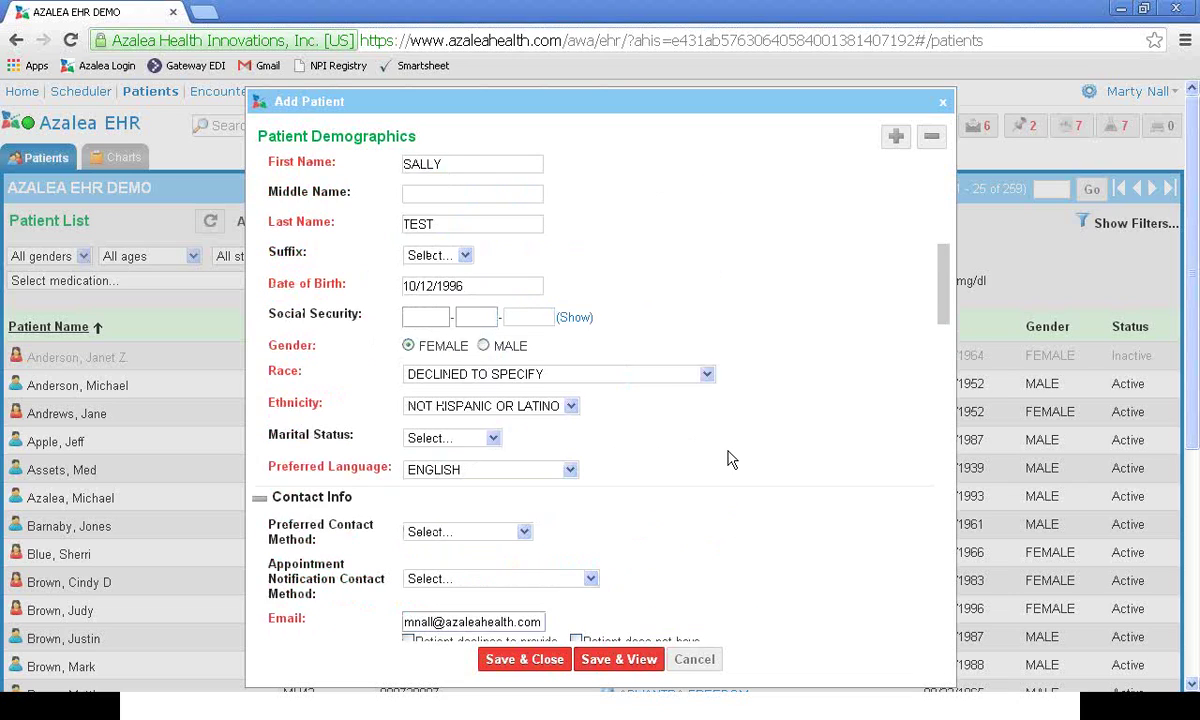
scroll(722, 516, "down", 2)
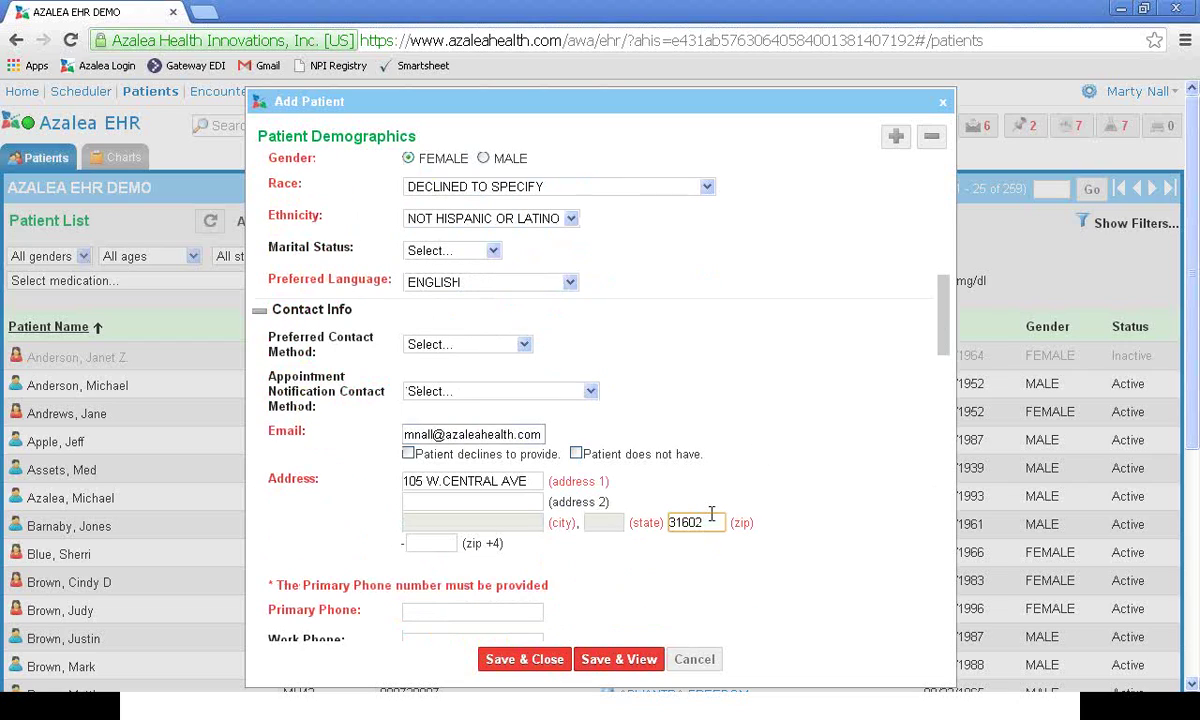
type("1")
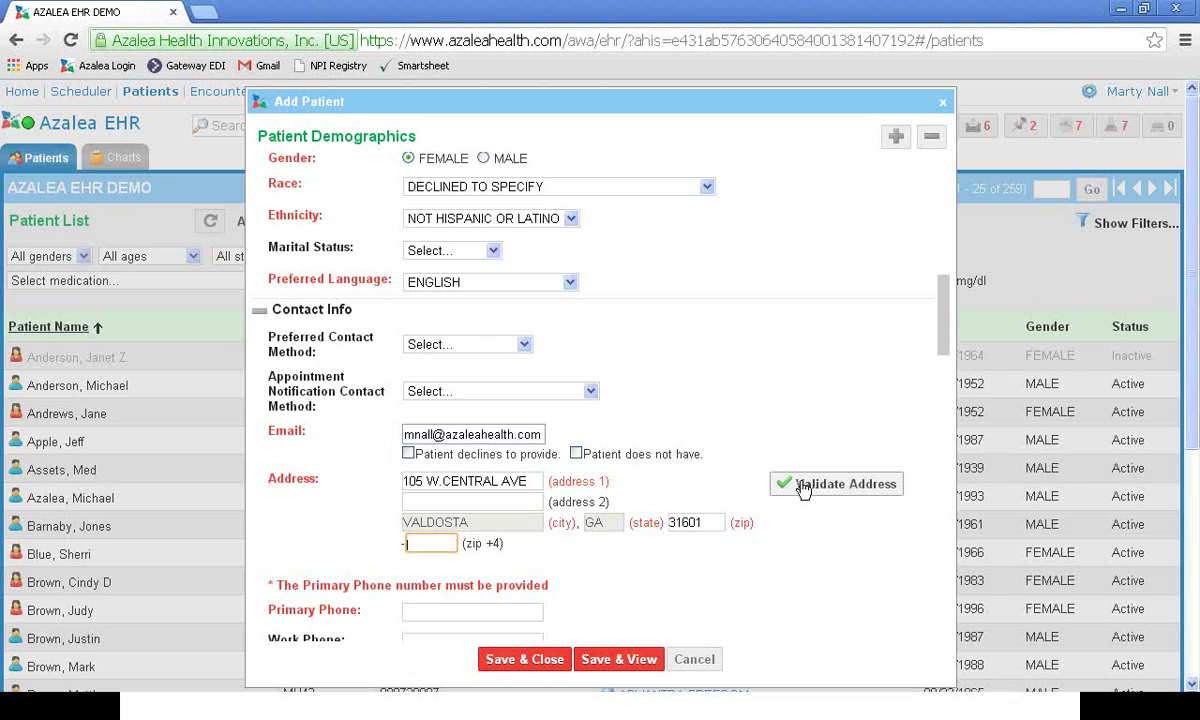
left_click(803, 487)
scroll(760, 480, "down", 3)
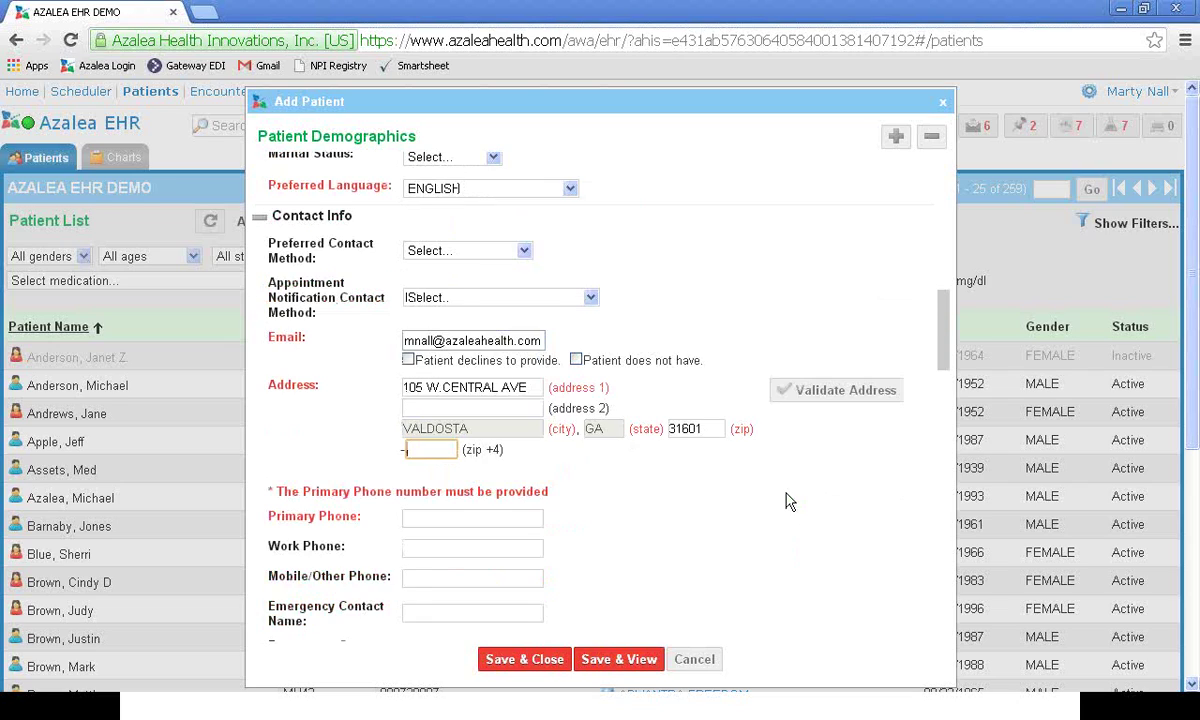
Step: Enter the patient's primary phone number
left_click(415, 331)
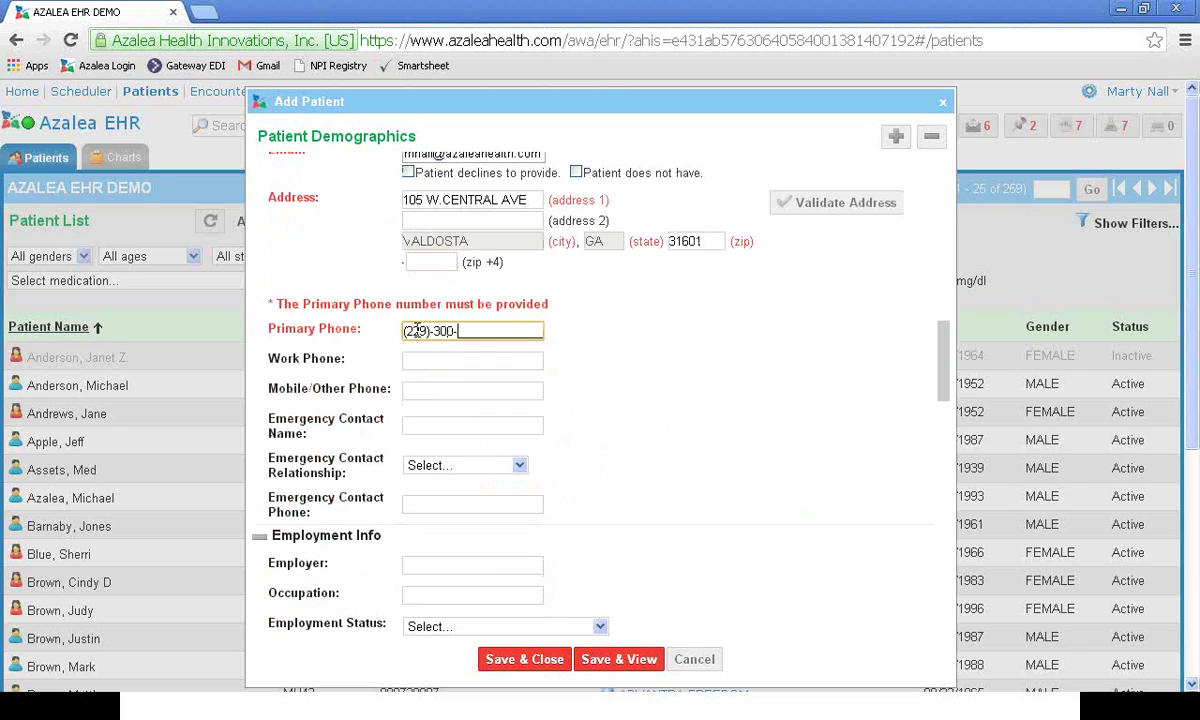
scroll(593, 353, "down", 1)
scroll(593, 353, "down", 4)
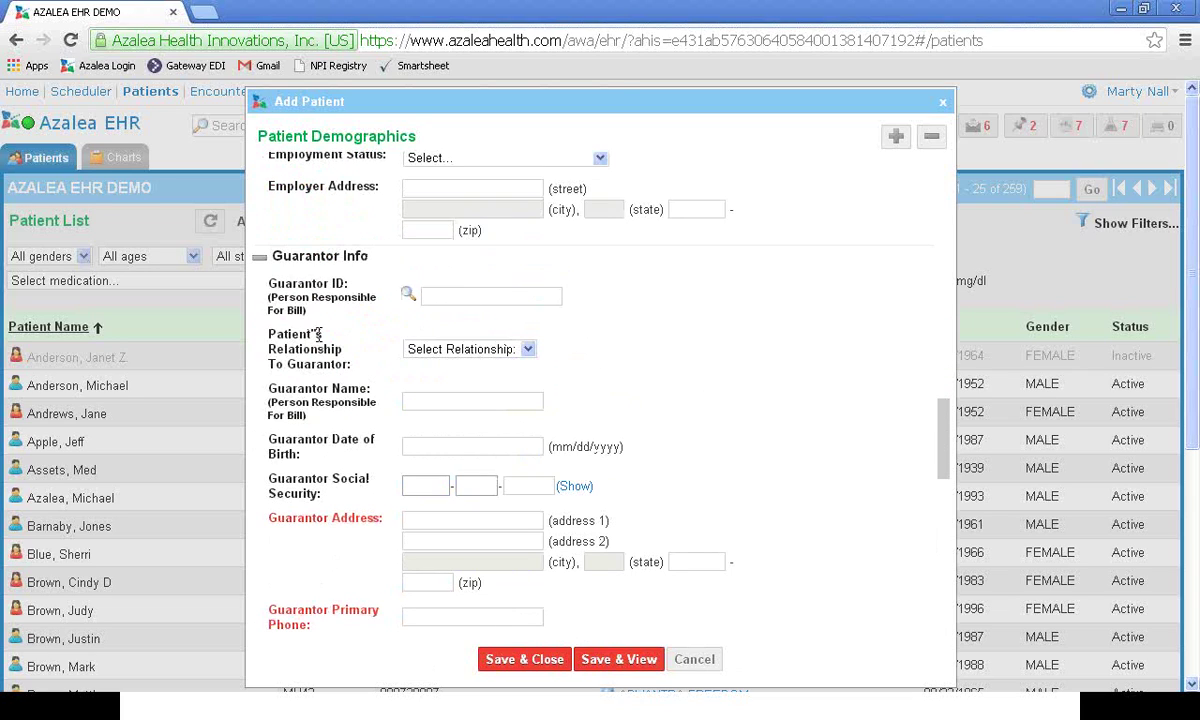
Step: Make the patient their own guarantor (SELF) so guarantor details auto-fill
left_click(406, 296)
left_click(406, 295)
left_click(527, 352)
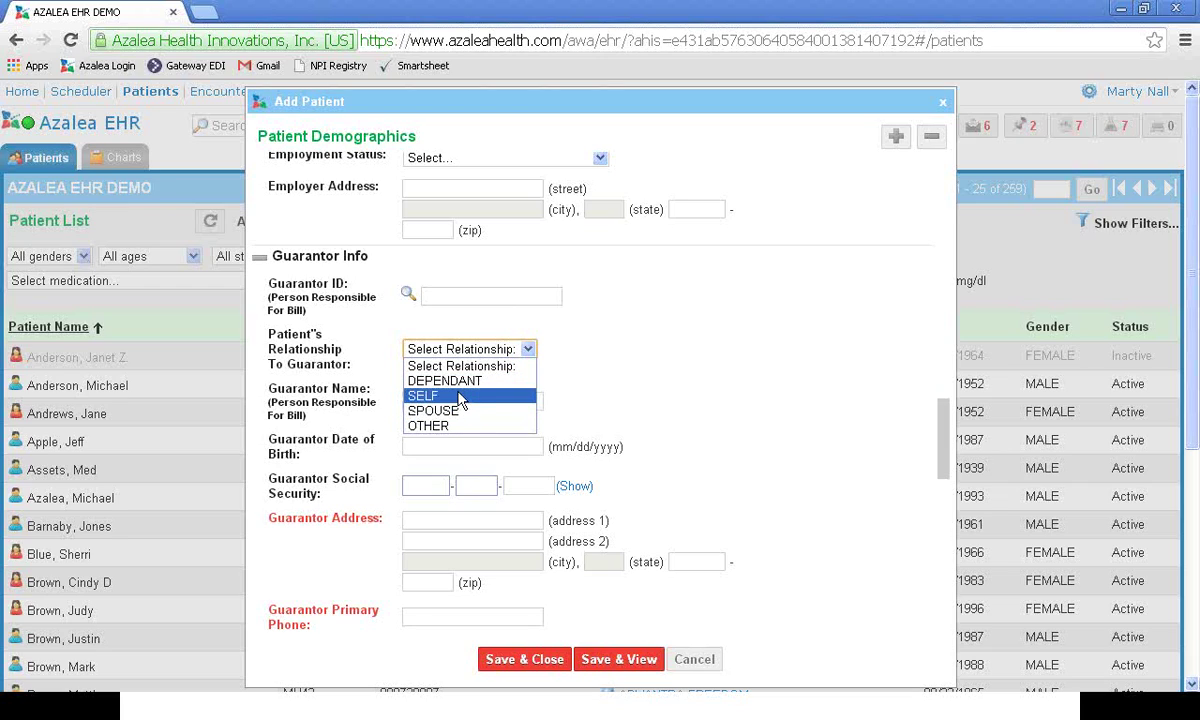
left_click(462, 396)
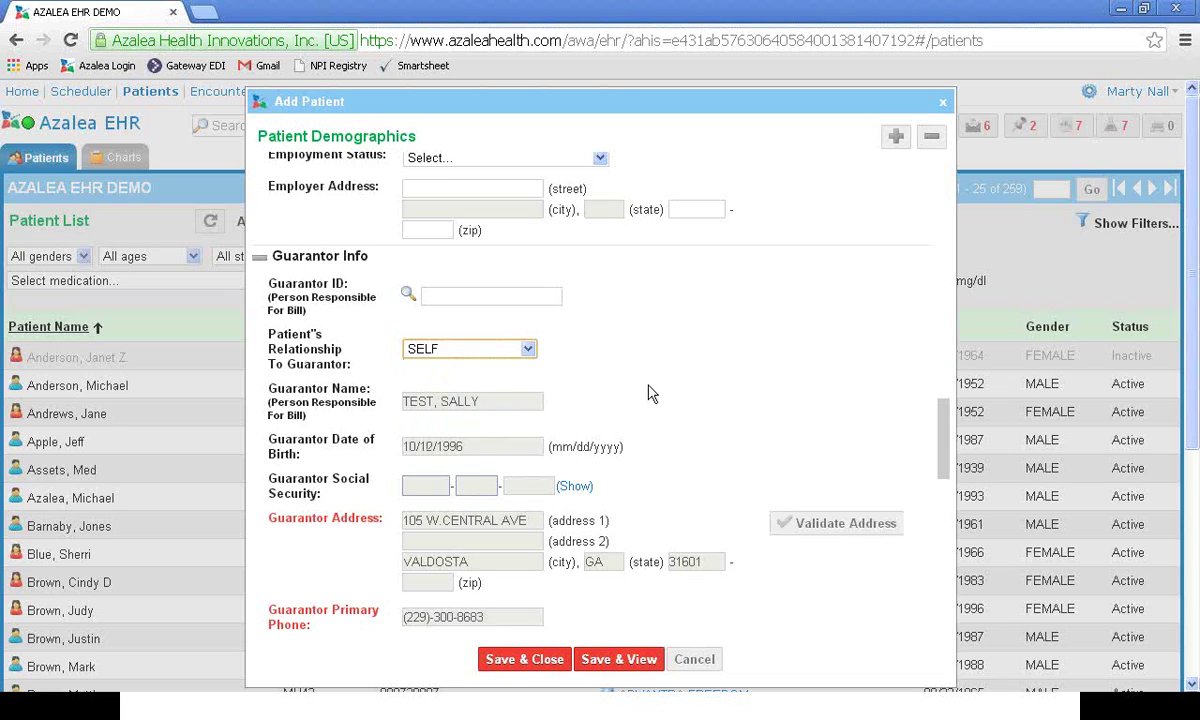
scroll(605, 362, "down", 2)
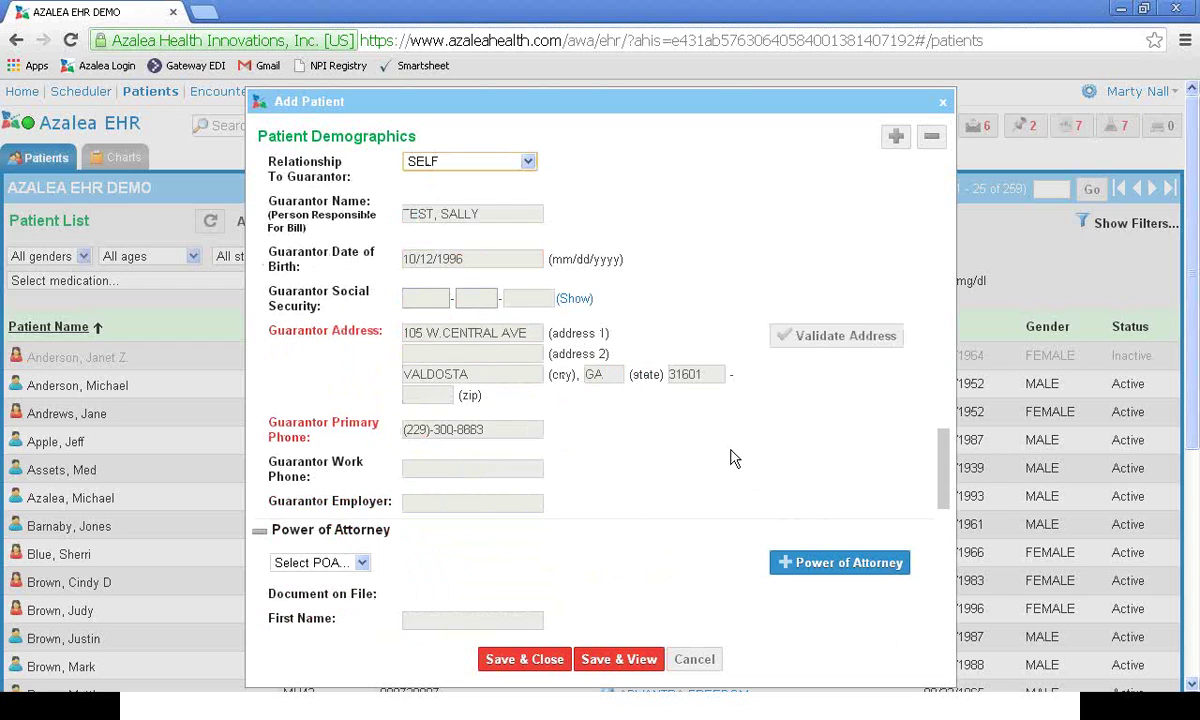
Step: Scroll past Power of Attorney to the insurance sections and Meaningful Use Measures
scroll(729, 452, "down", 2)
scroll(730, 439, "down", 2)
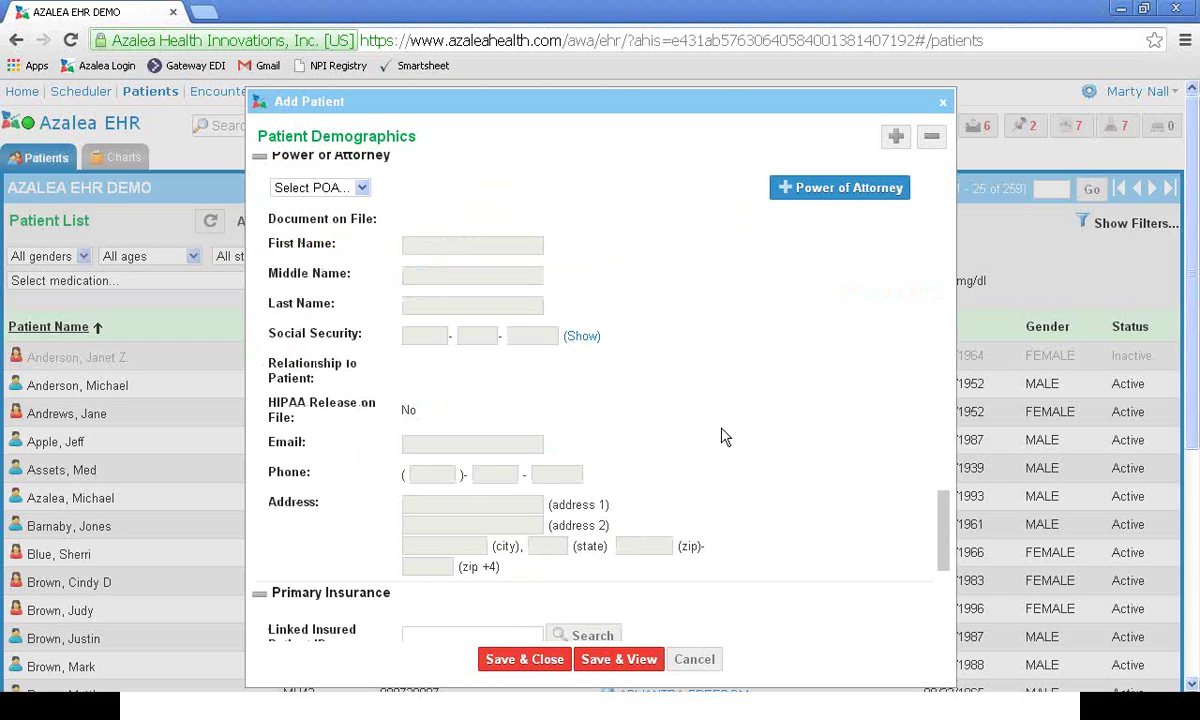
scroll(725, 437, "down", 1)
scroll(722, 437, "down", 3)
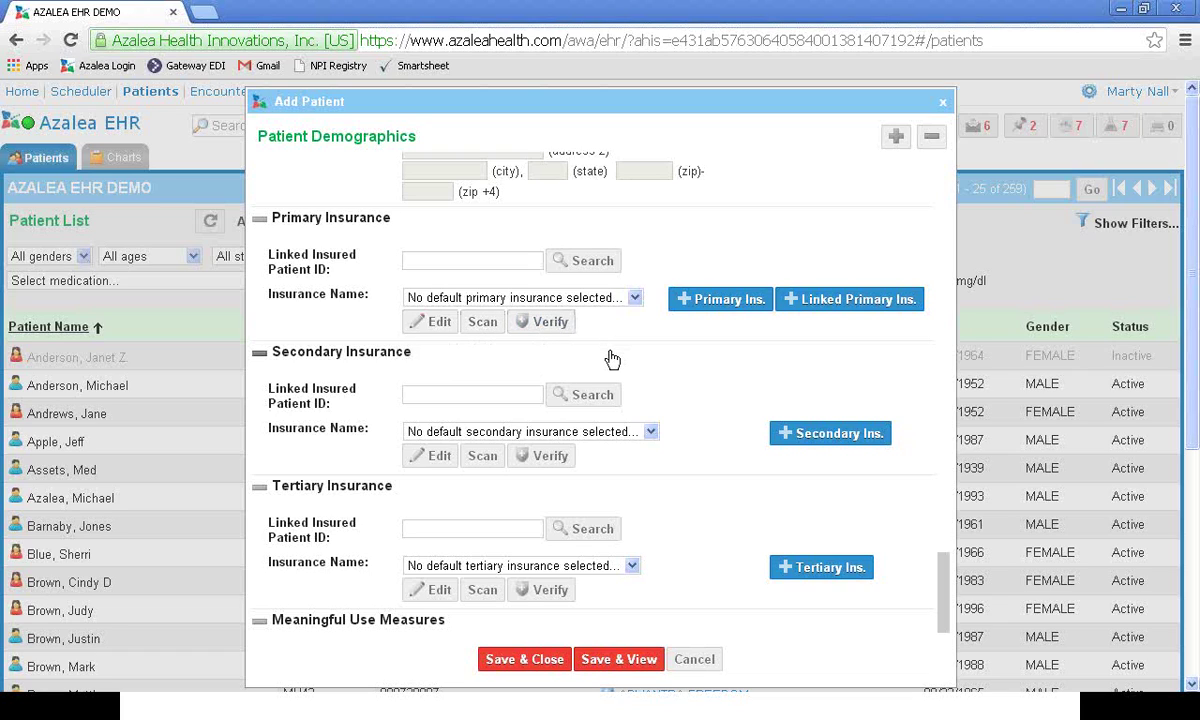
scroll(612, 358, "down", 5)
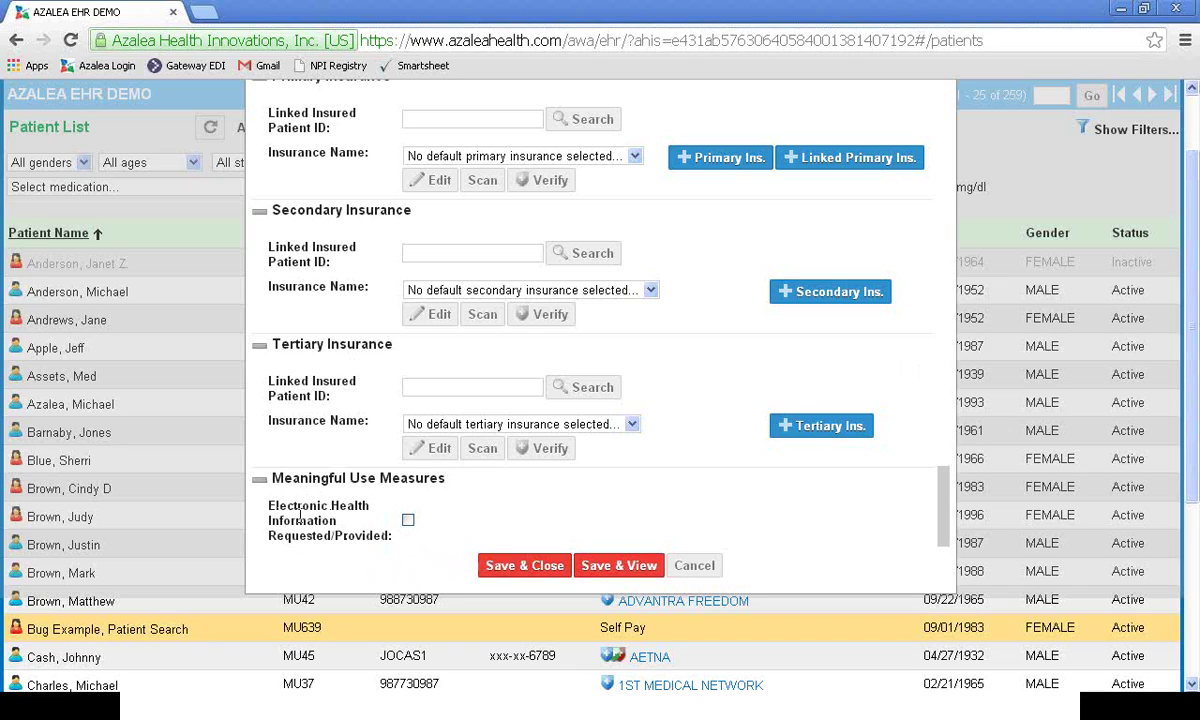
Step: Tick Electronic Health Information Requested/Provided and save, confirming despite no primary insurance
left_click(408, 521)
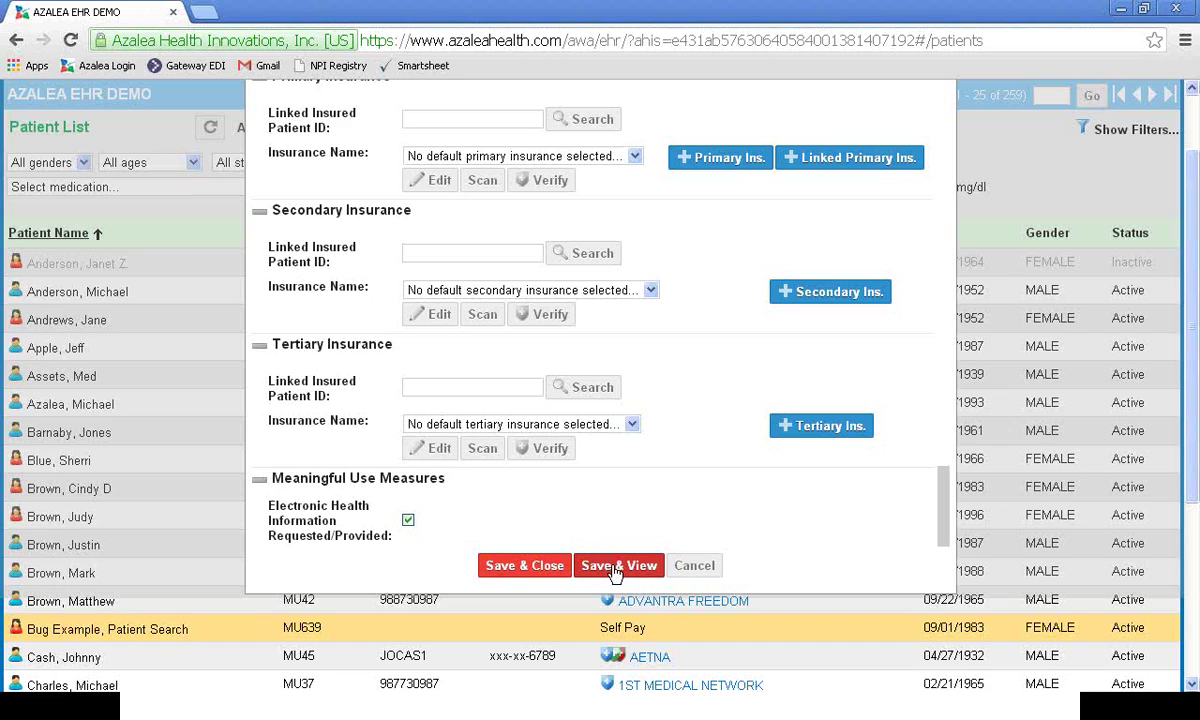
left_click(524, 567)
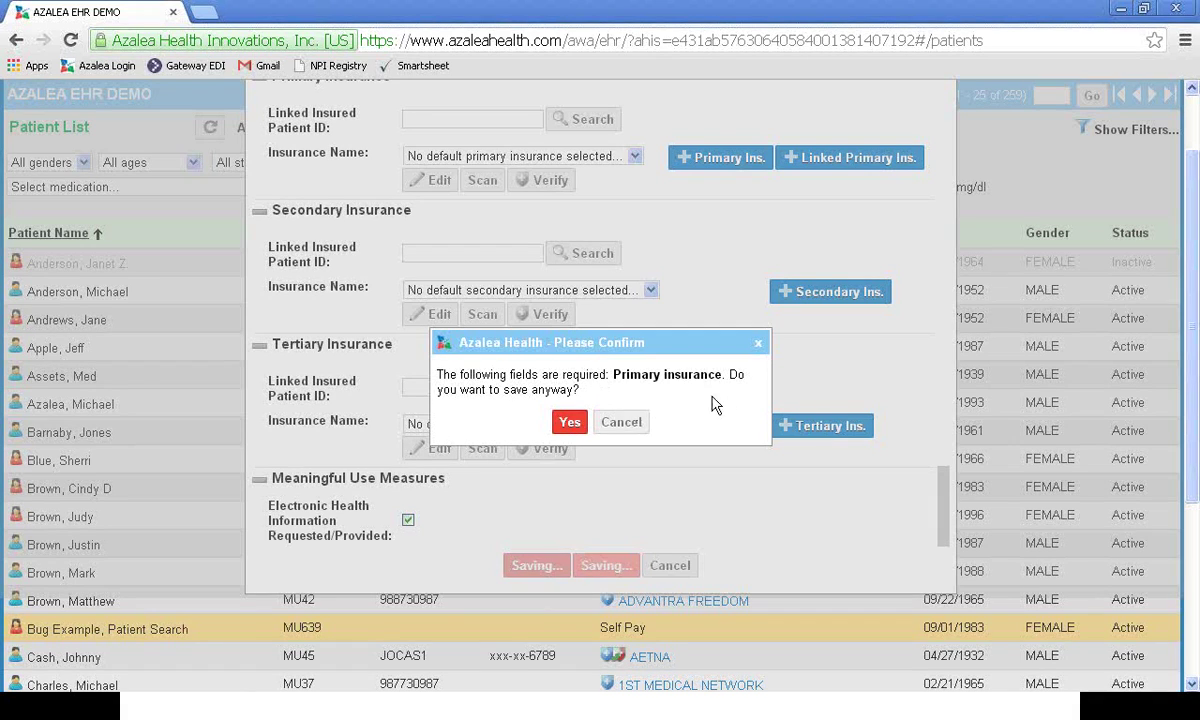
left_click(567, 423)
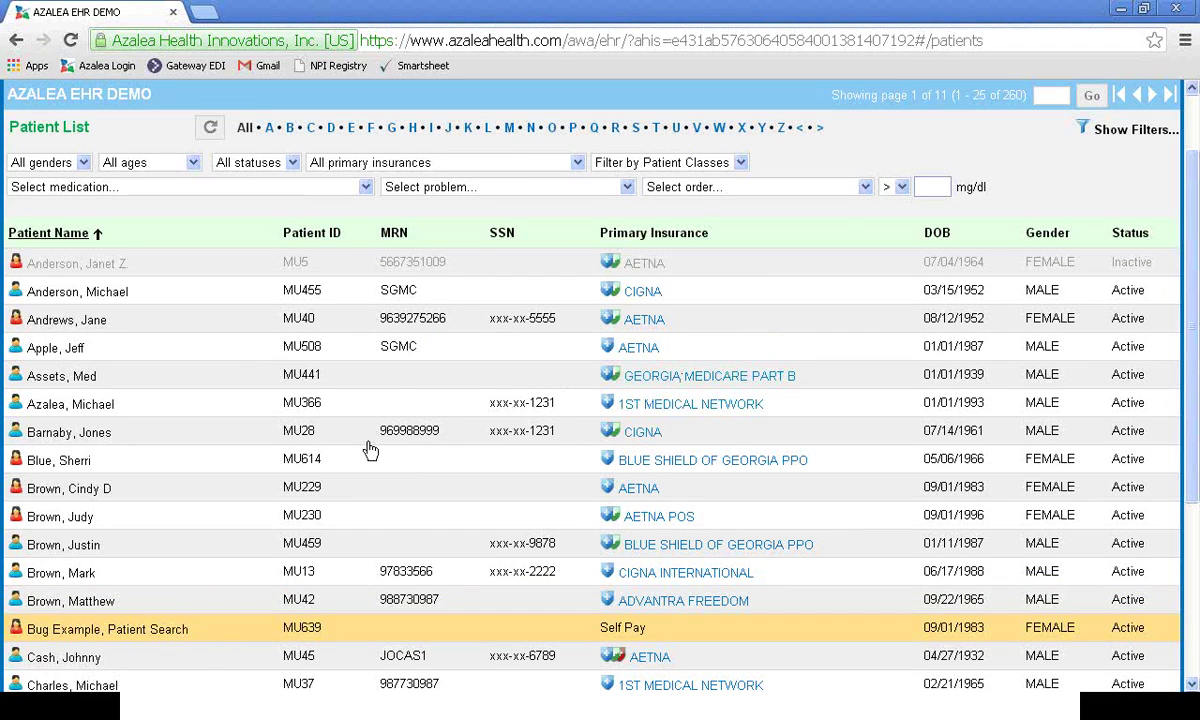
scroll(450, 385, "up", 1)
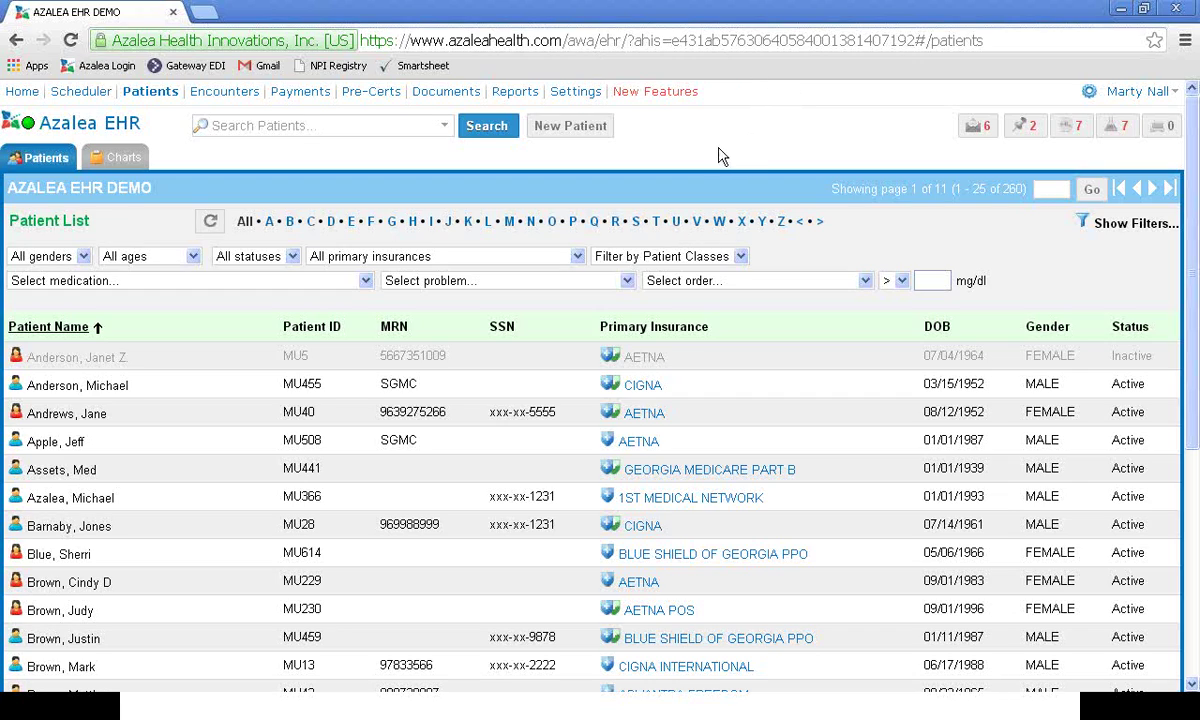
left_click(738, 479)
left_click(1022, 130)
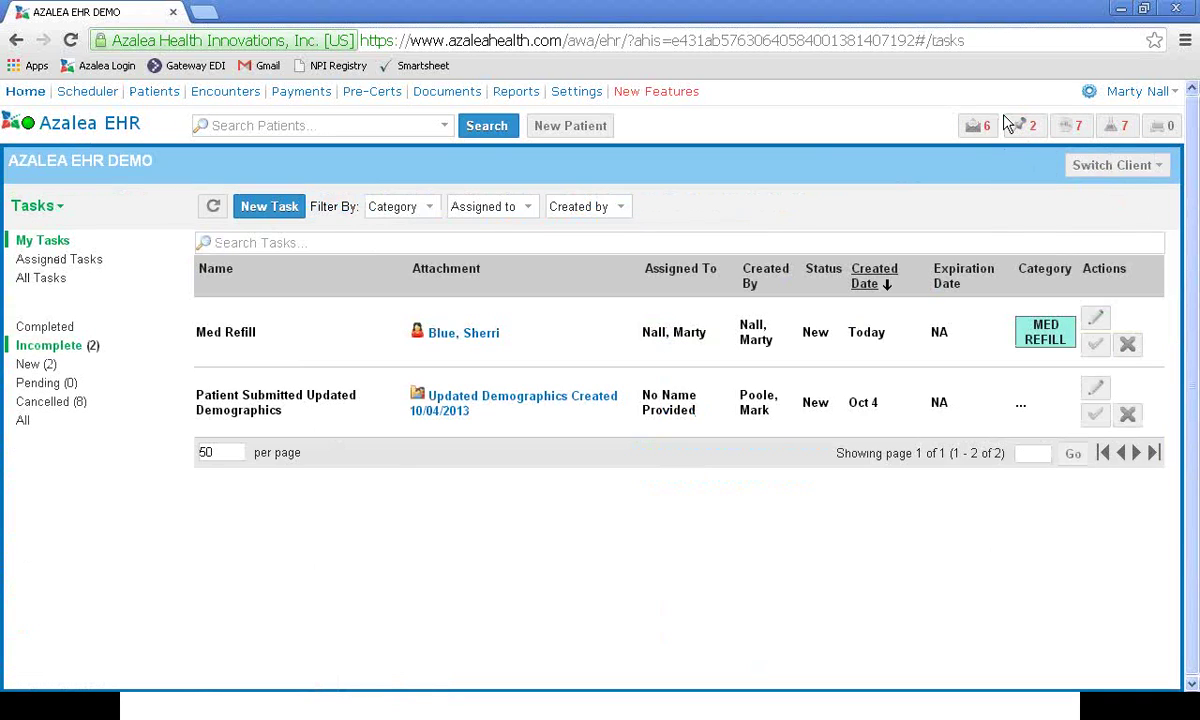
Step: Start a new task with subject MED REFILL
left_click(256, 210)
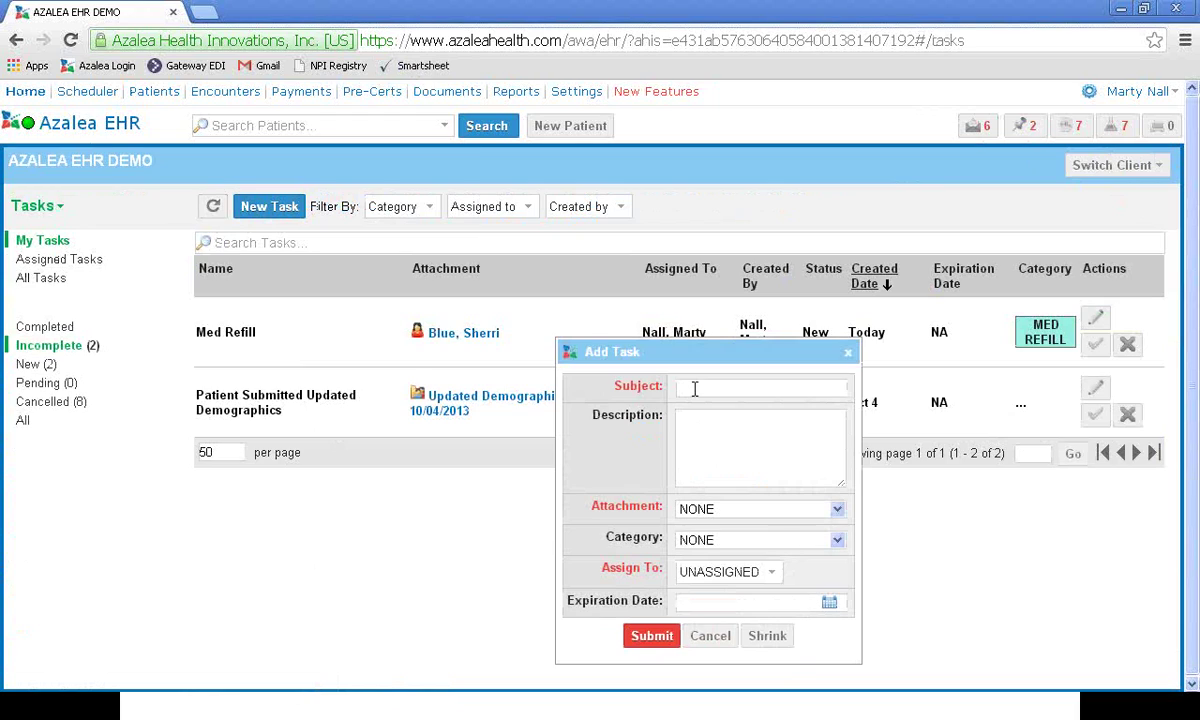
left_click(713, 385)
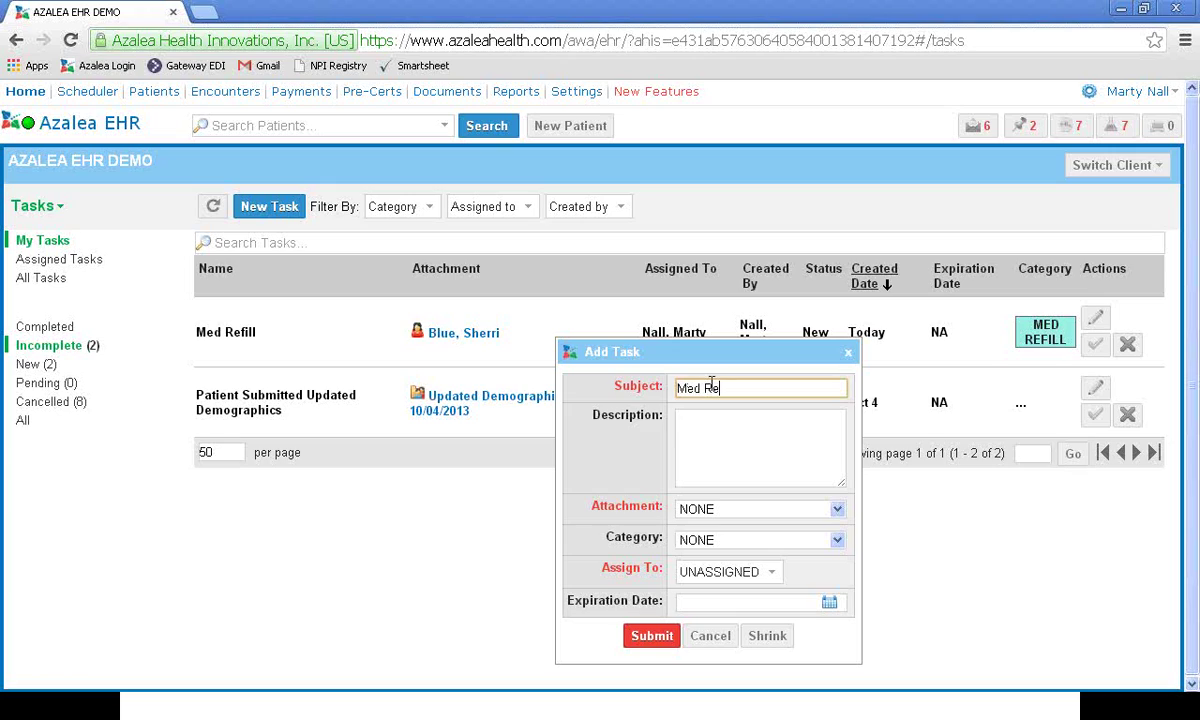
key("Tab")
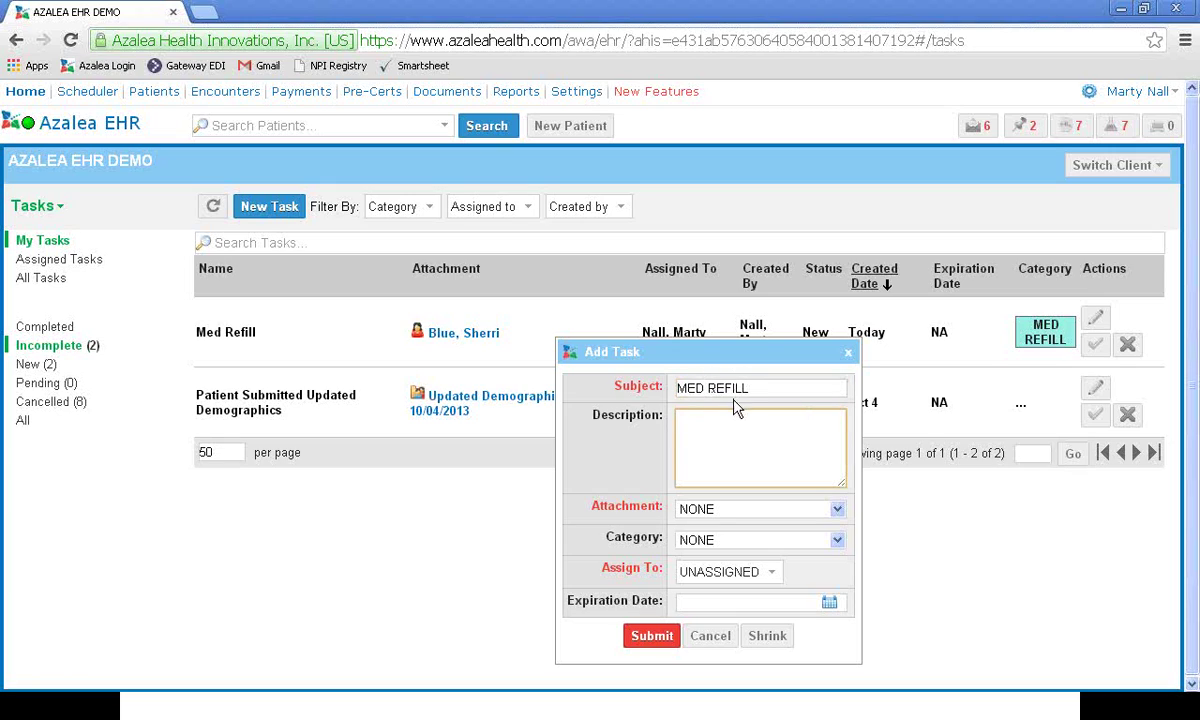
Step: Attach the new patient to the task and set category MED REFILL
left_click(836, 510)
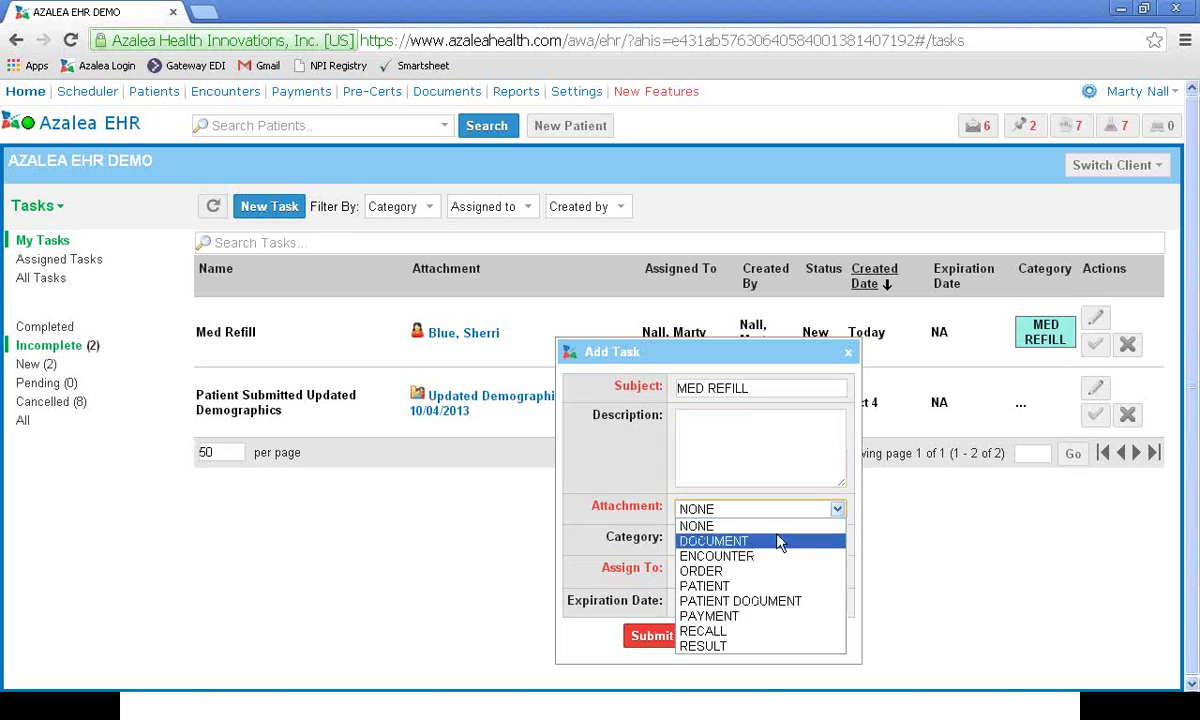
left_click(720, 588)
left_click(692, 544)
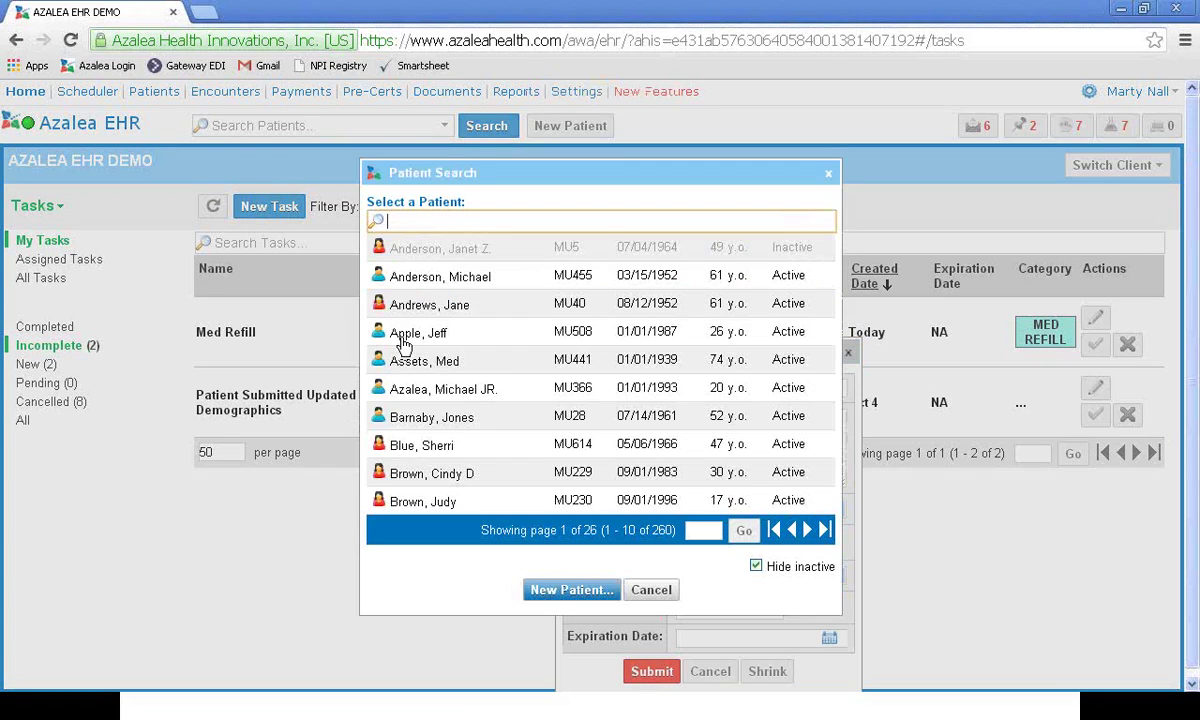
left_click(430, 277)
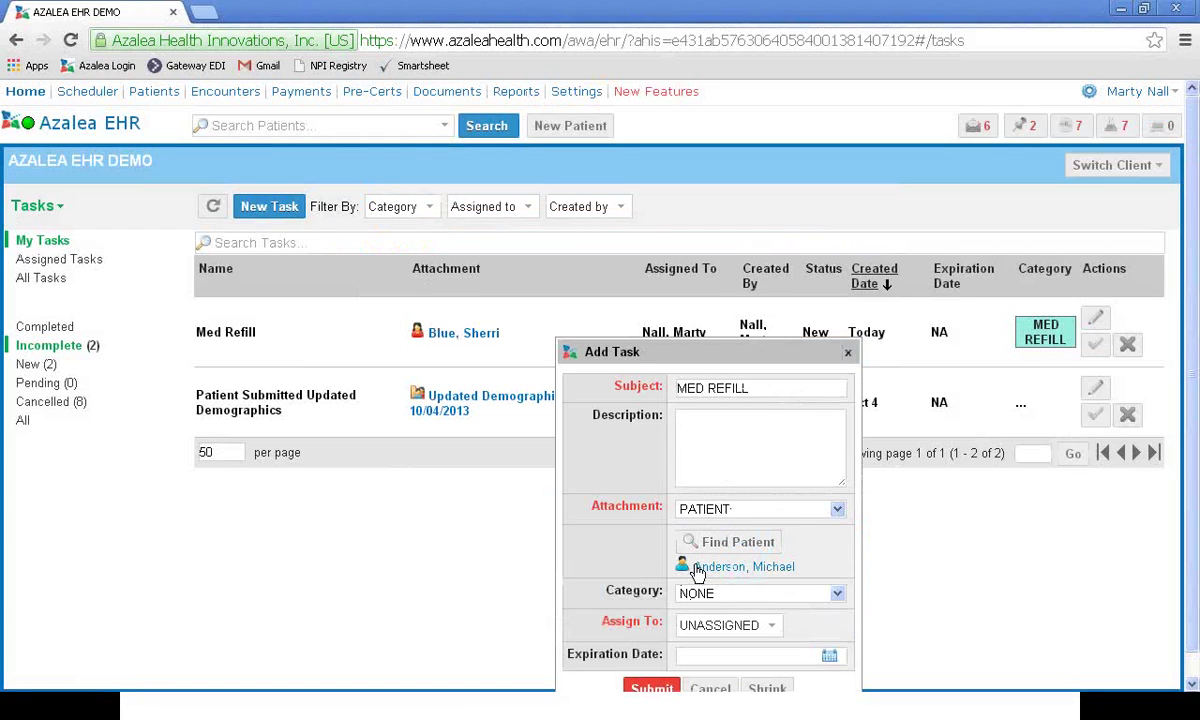
left_click(837, 593)
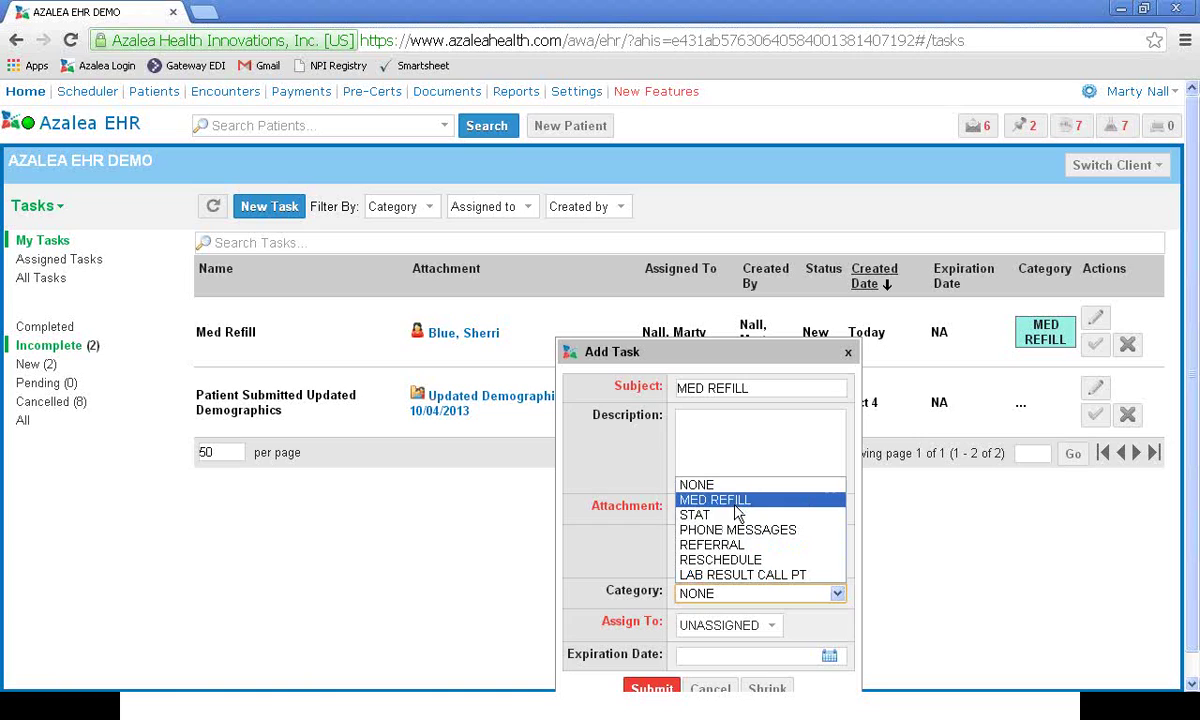
left_click(736, 502)
scroll(760, 618, "down", 1)
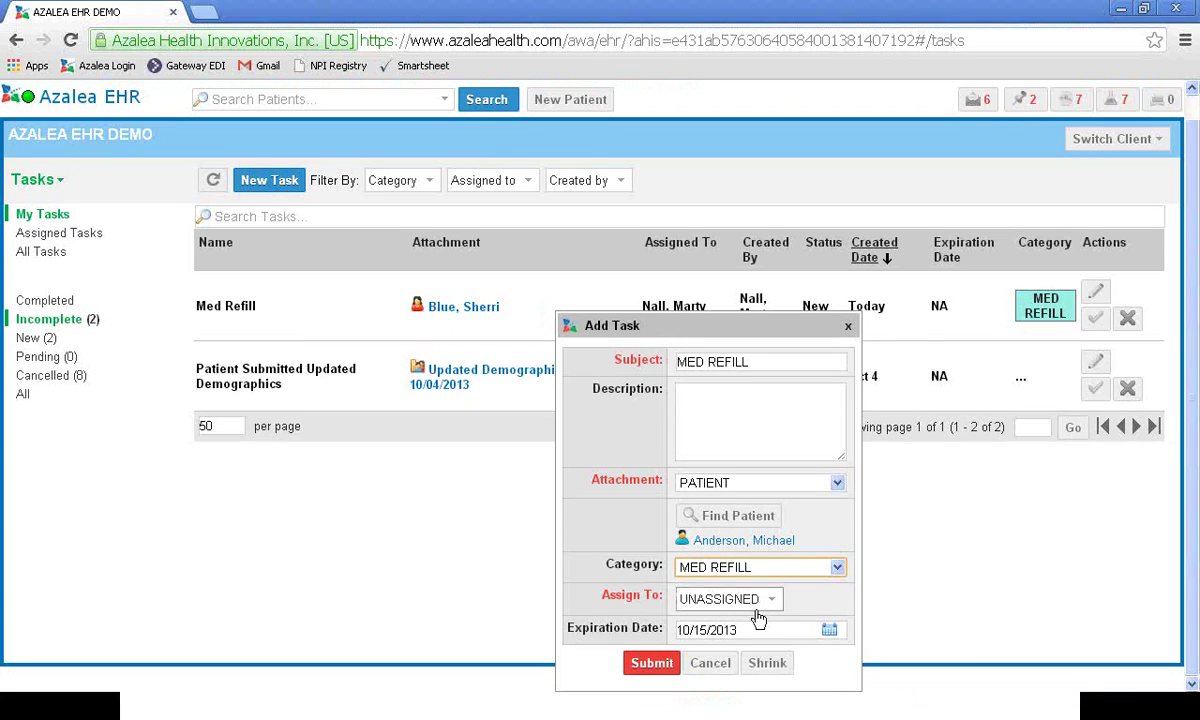
Step: Assign the task to a staff member
left_click(769, 603)
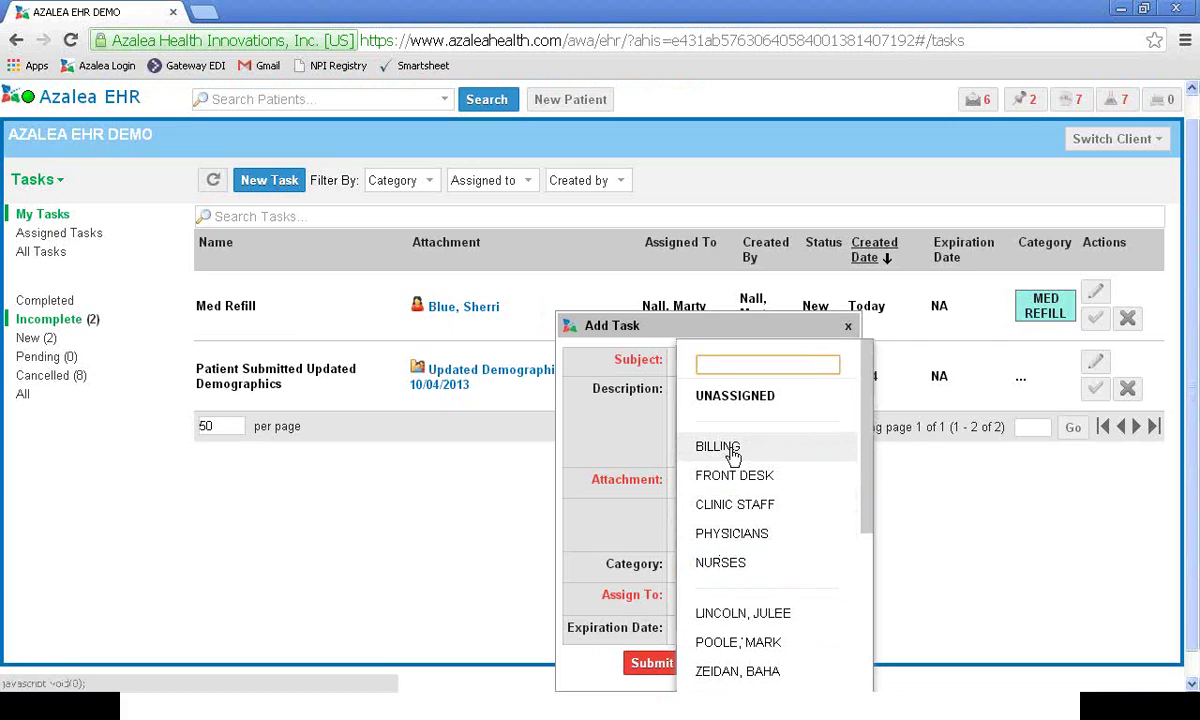
scroll(730, 600, "down", 4)
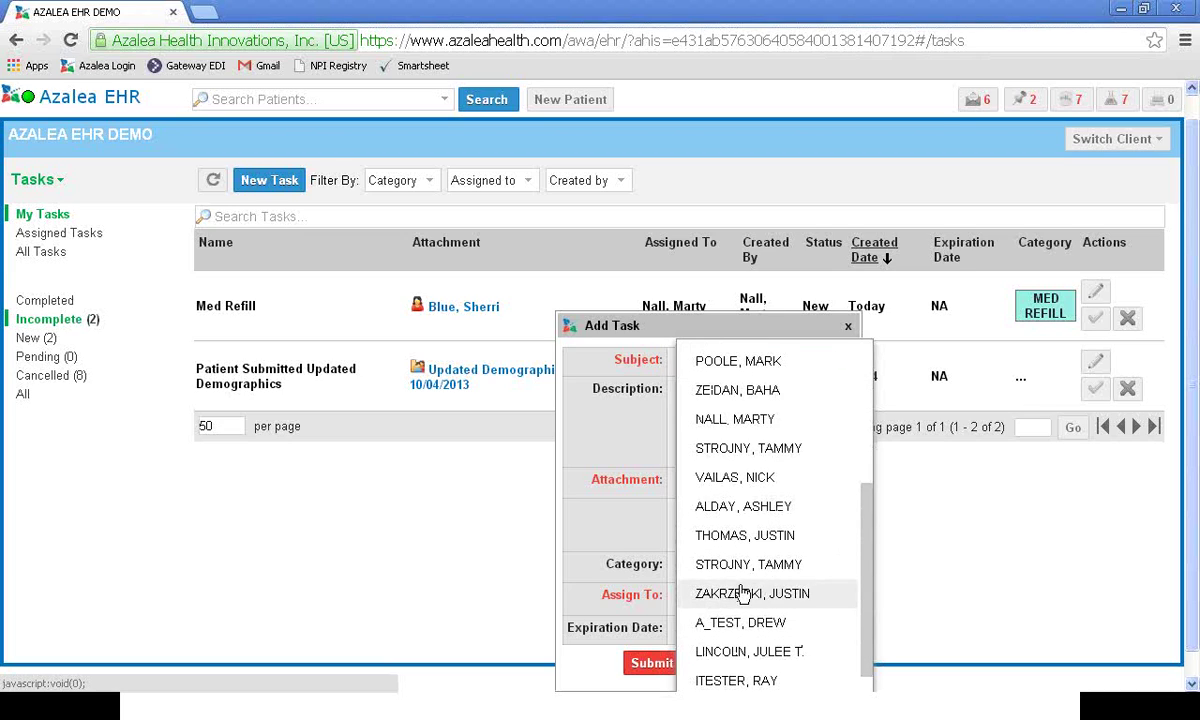
scroll(712, 595, "down", 4)
scroll(727, 551, "up", 6)
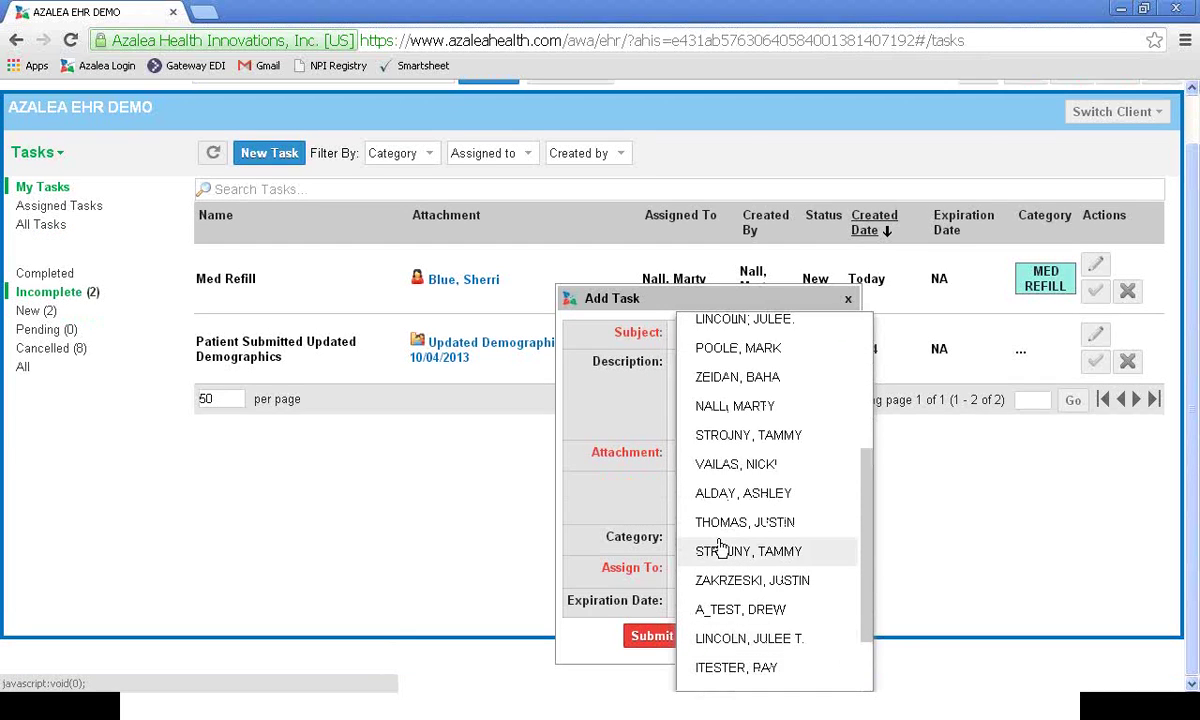
left_click(710, 501)
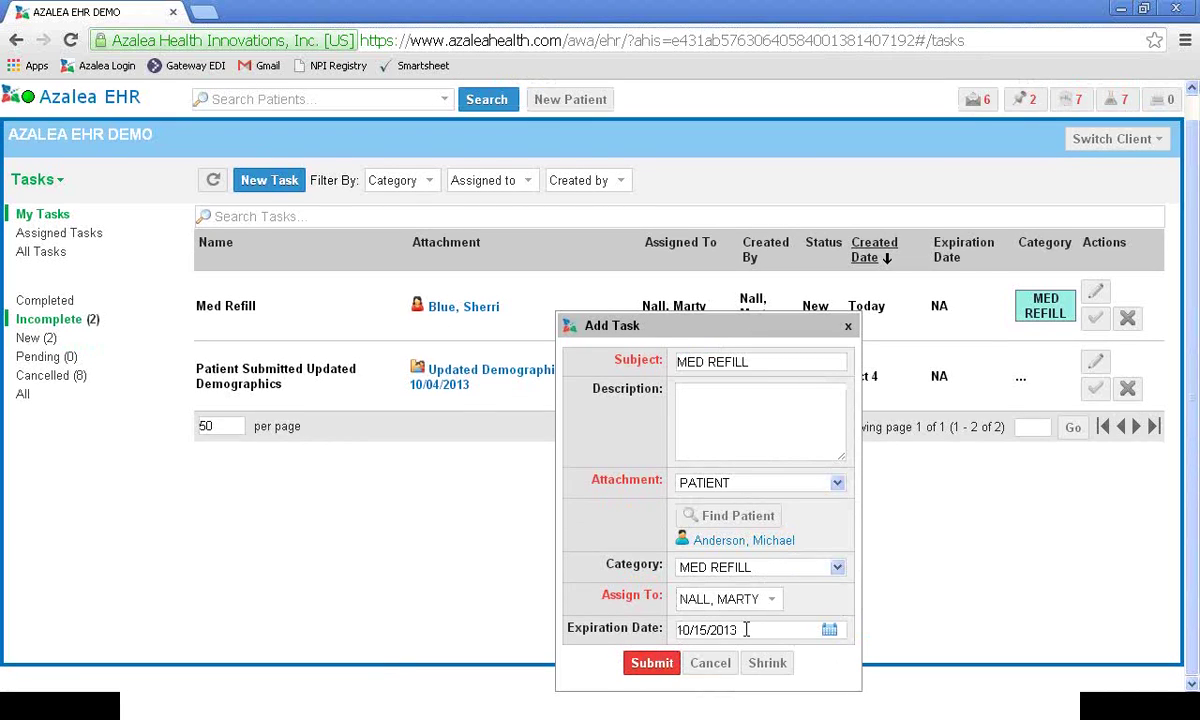
Step: Clear the expiration date, submit the Med Refill task, and reopen it for editing
left_click_drag(745, 629, 677, 629)
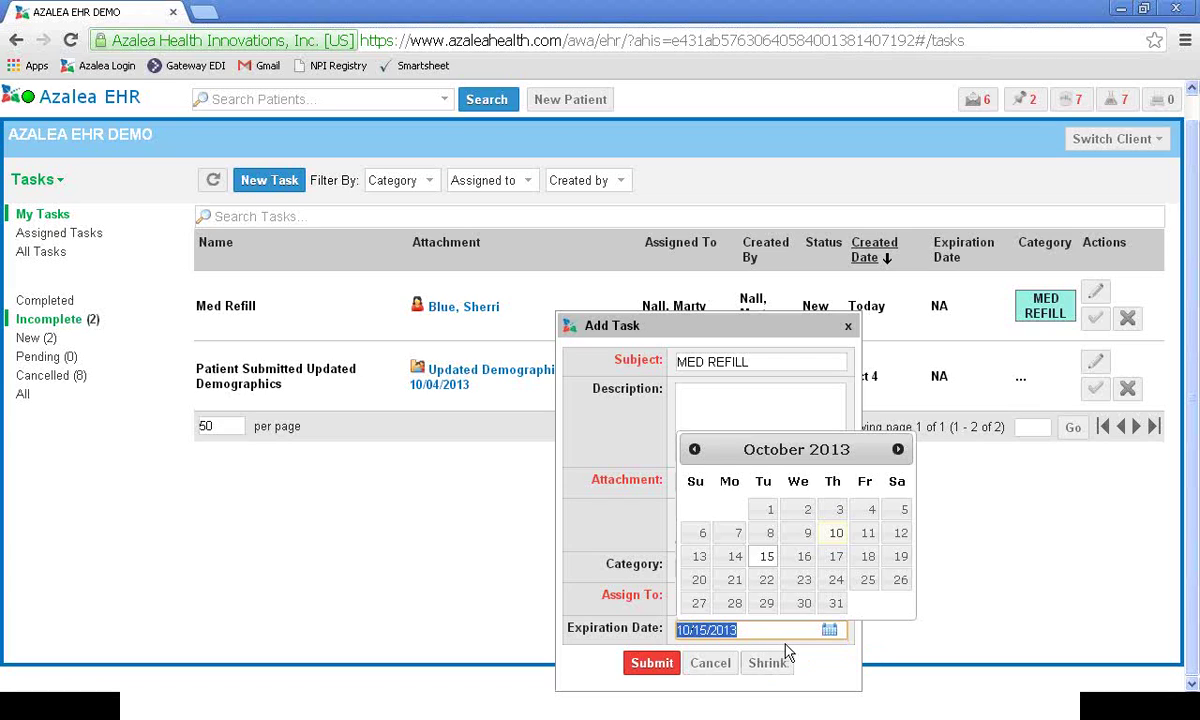
key("BackSpace")
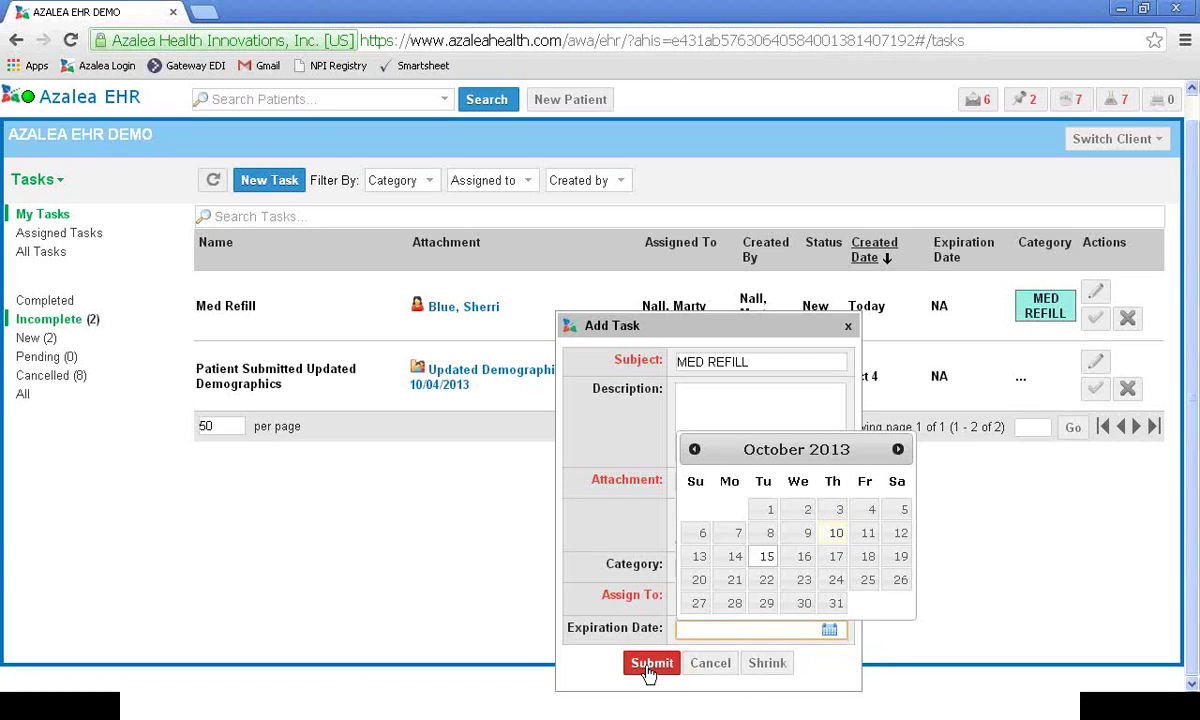
left_click(648, 666)
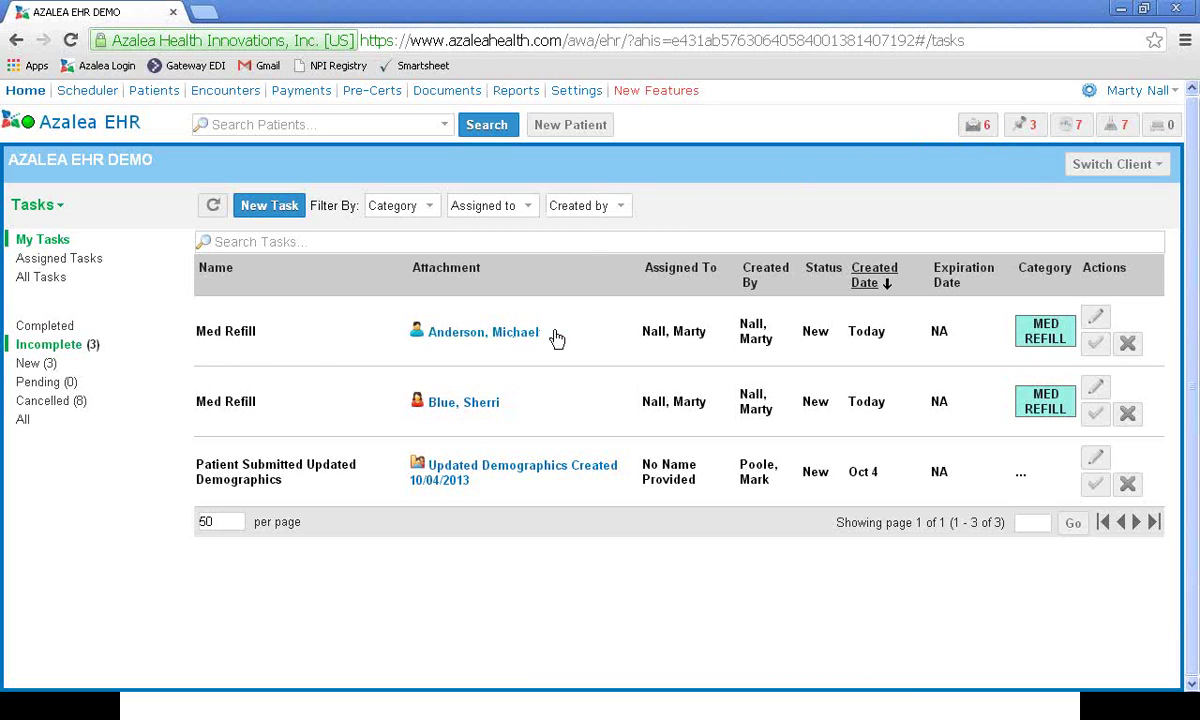
left_click(1096, 317)
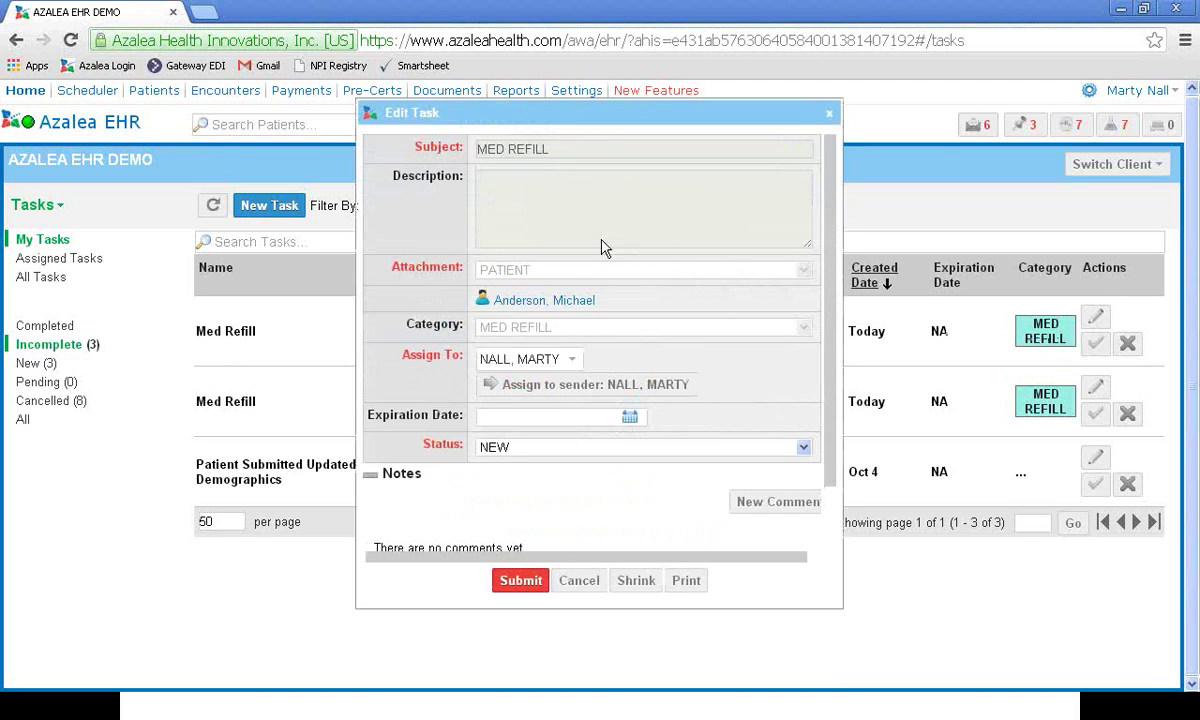
Step: Add the comment 'Patient med called to pharmacy' to the Med Refill task and save it, leaving status New
left_click(770, 503)
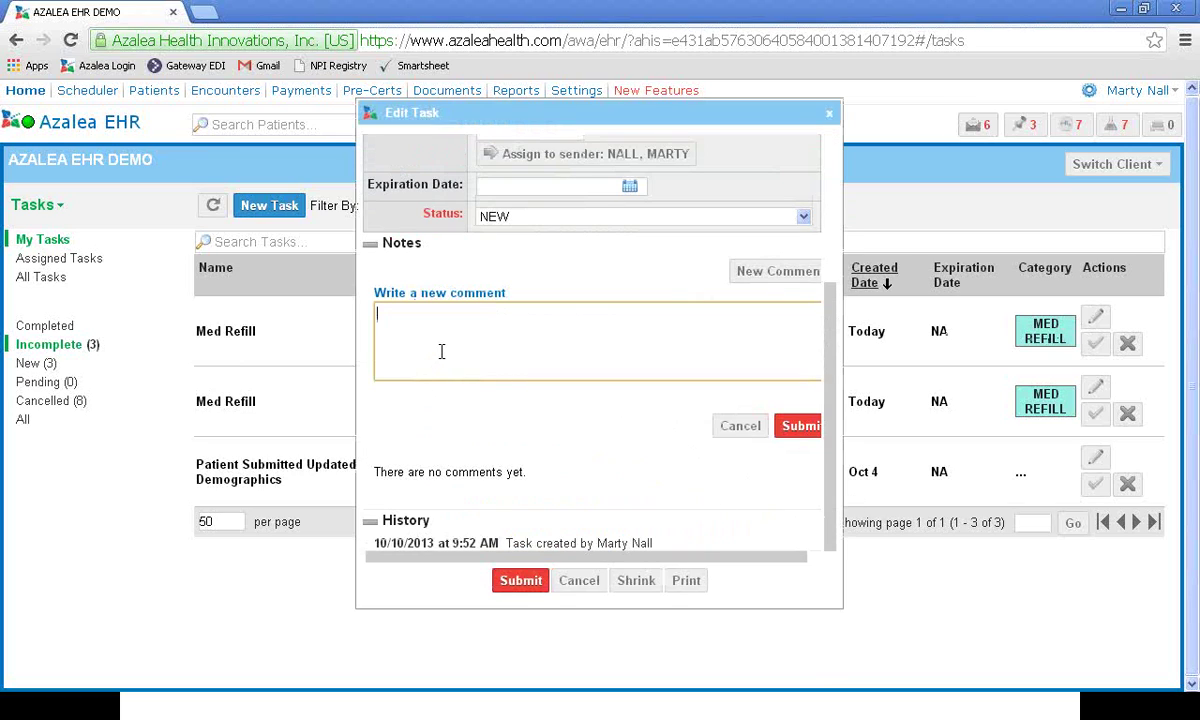
type("Patge")
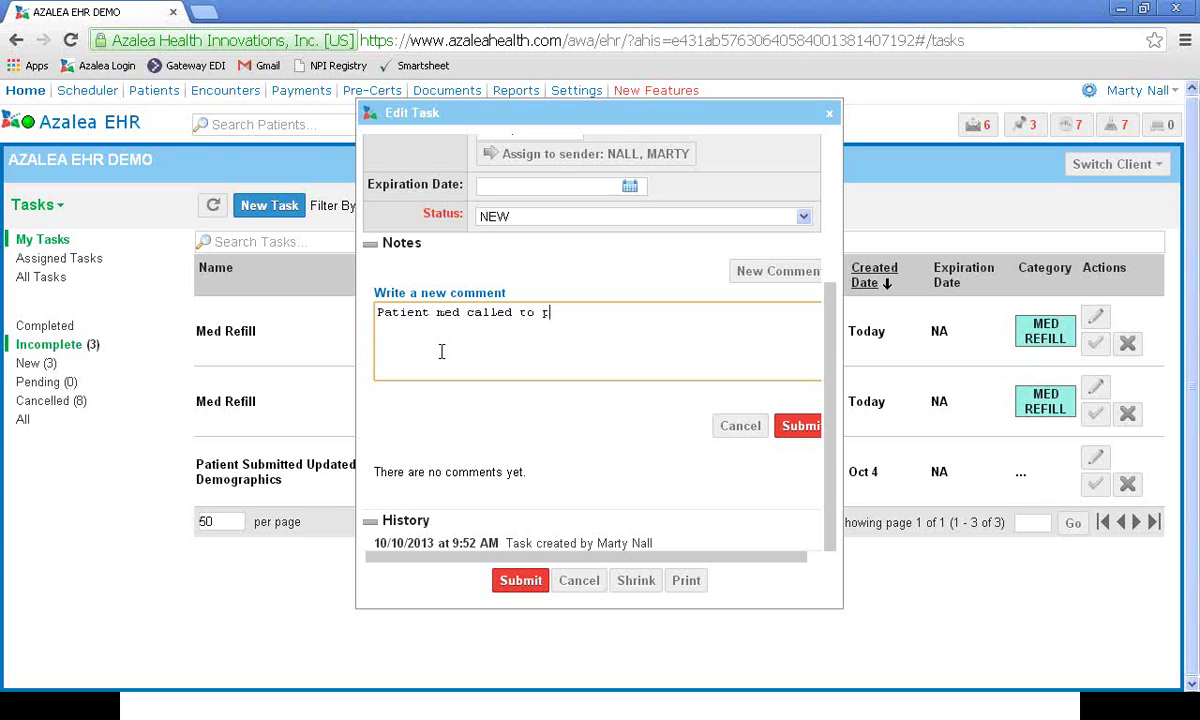
type("harmacy")
left_click(798, 425)
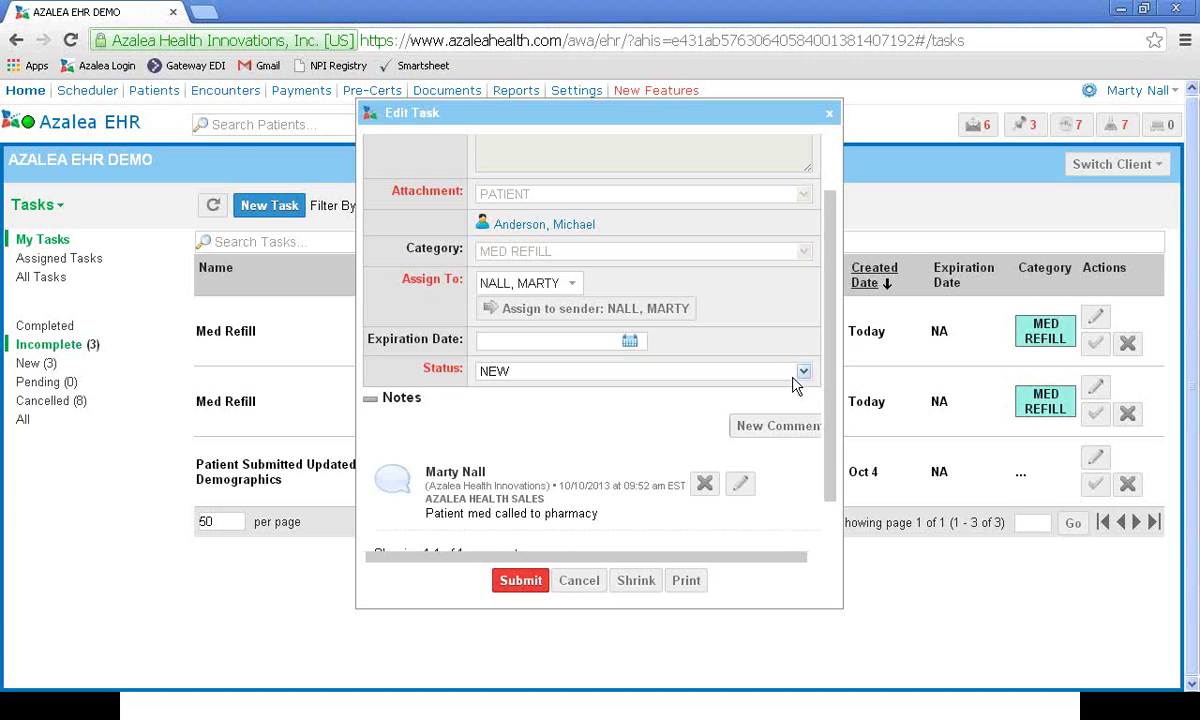
left_click(803, 372)
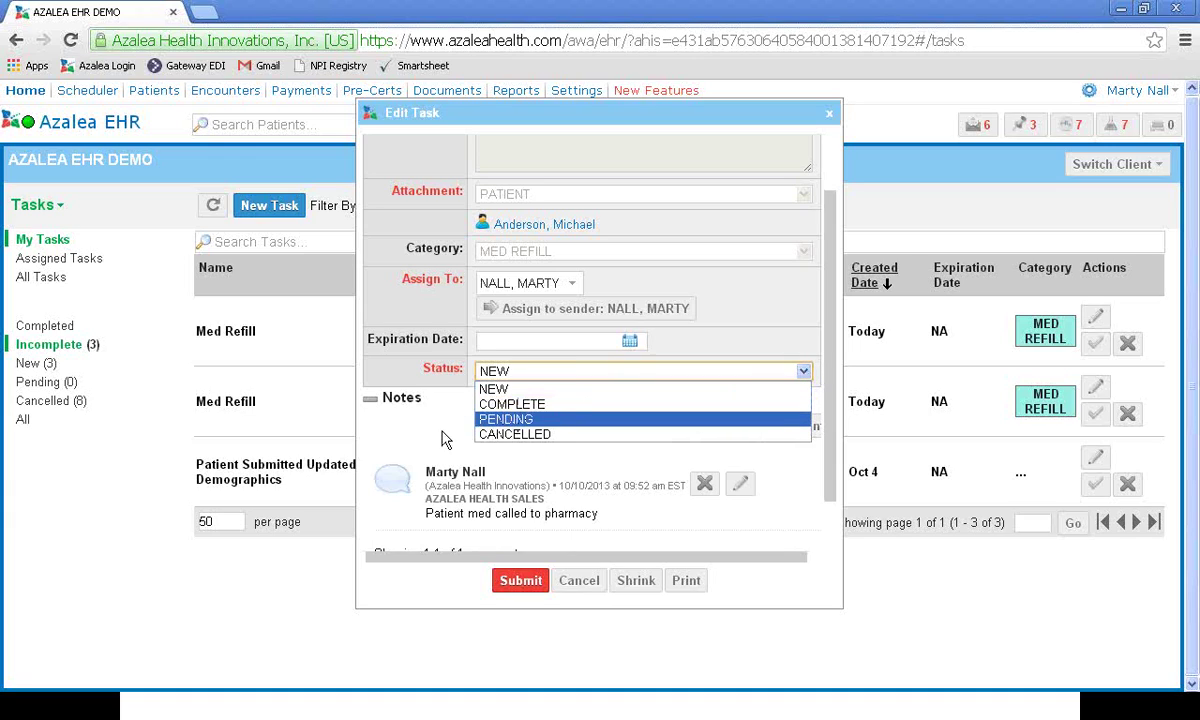
left_click(406, 396)
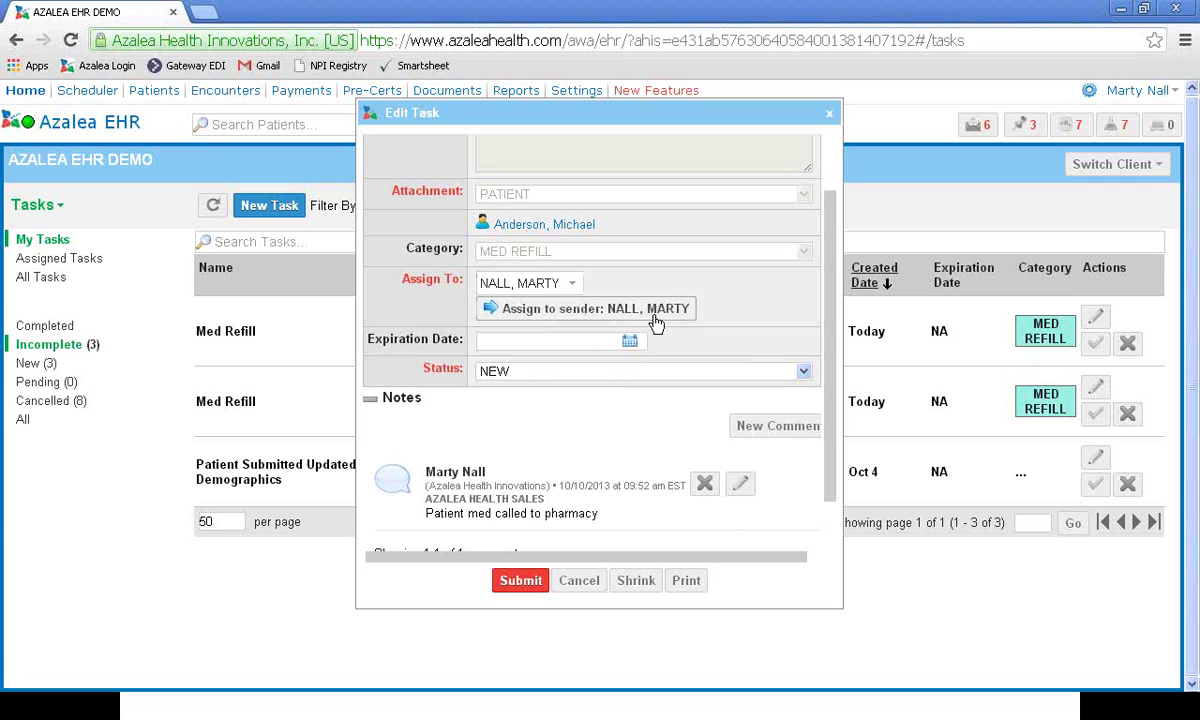
left_click(520, 582)
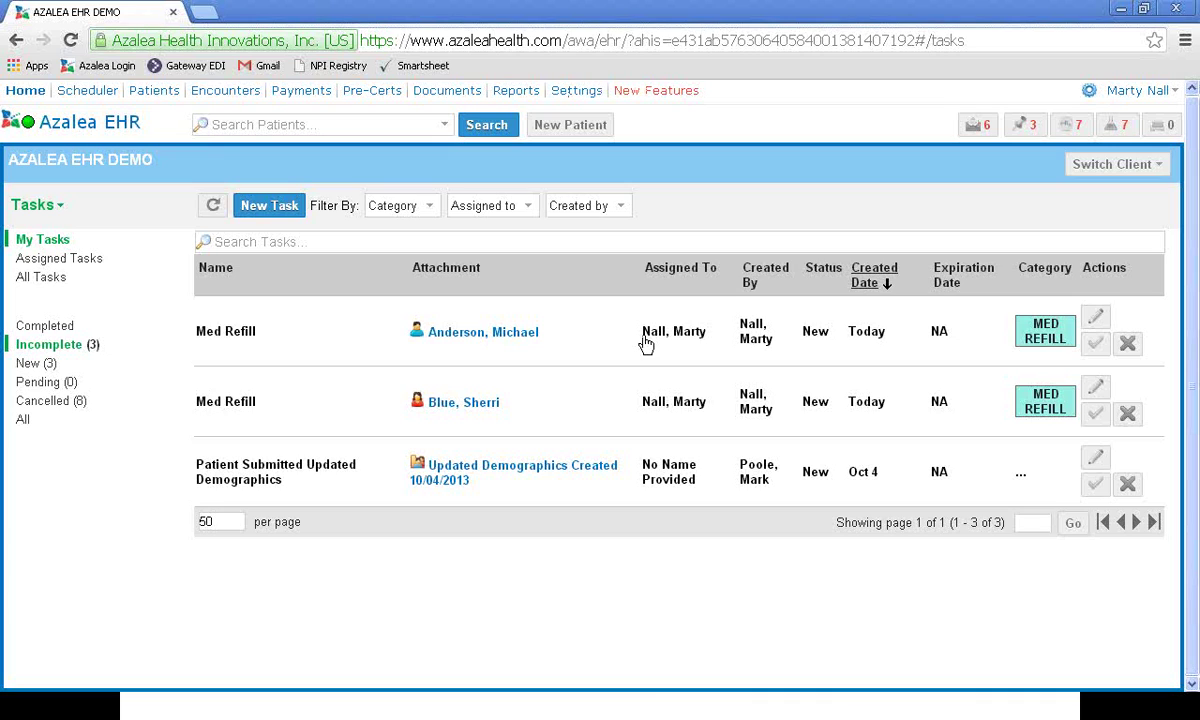
Step: Open the attached patient's record and display their Tasks list showing the new Med Refill
left_click(530, 332)
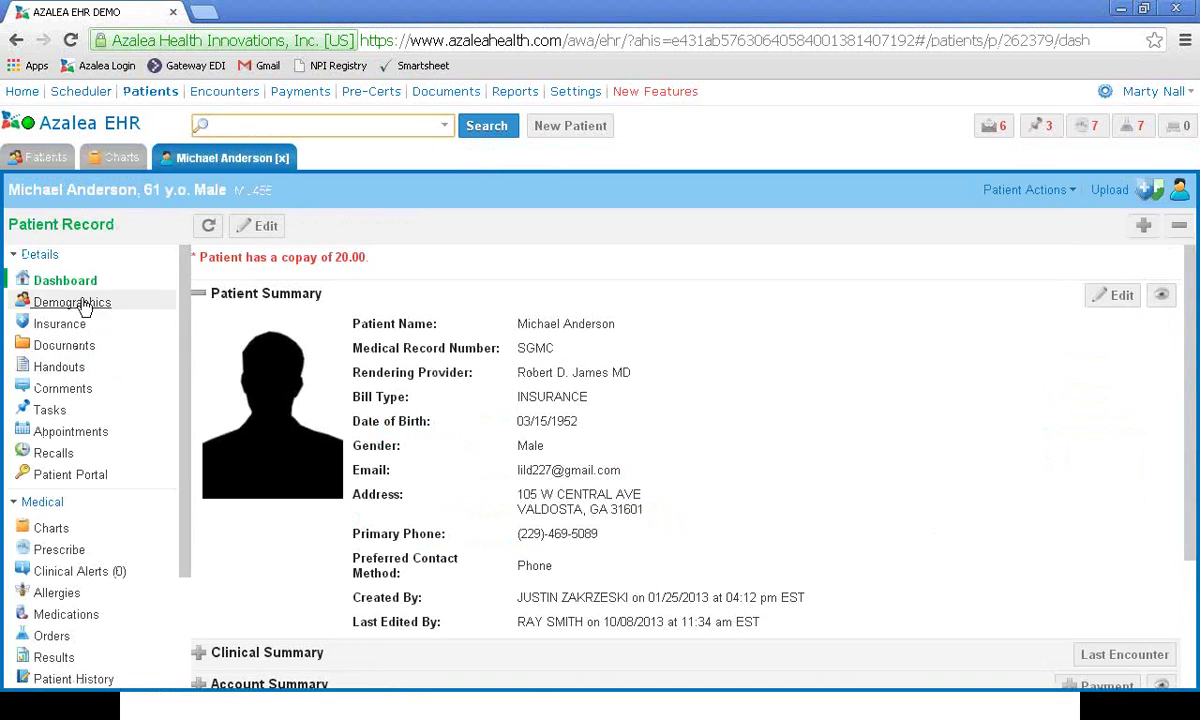
left_click(47, 410)
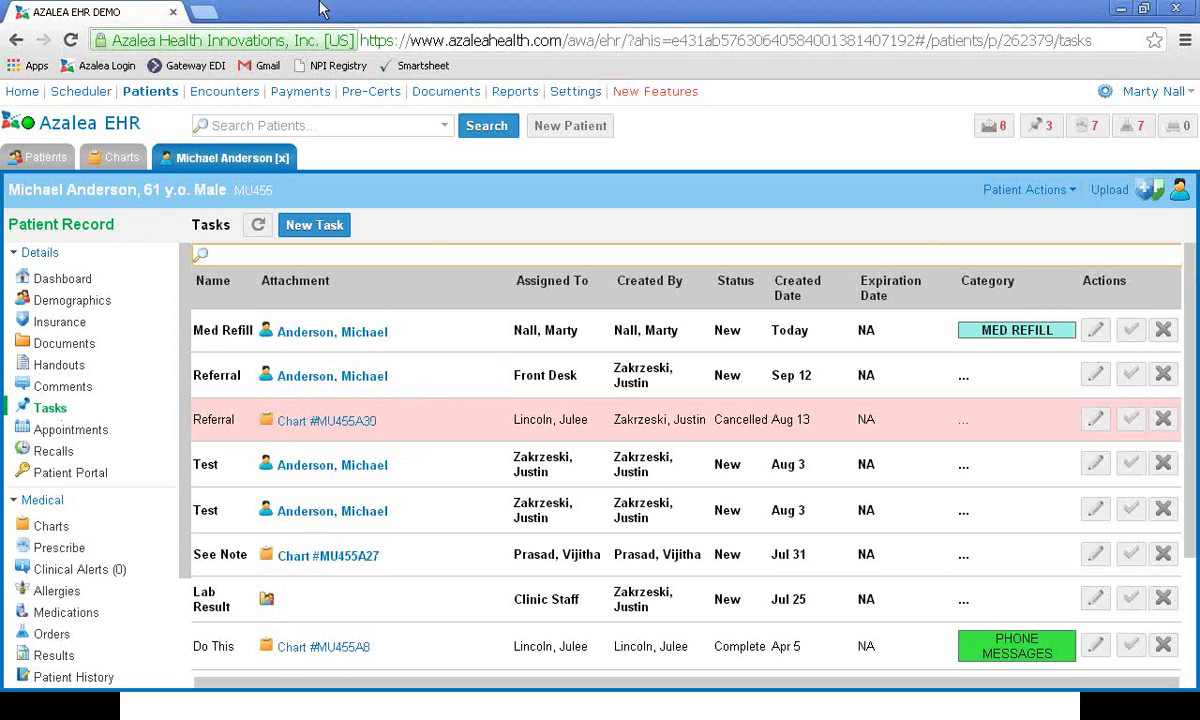
left_click(1174, 40)
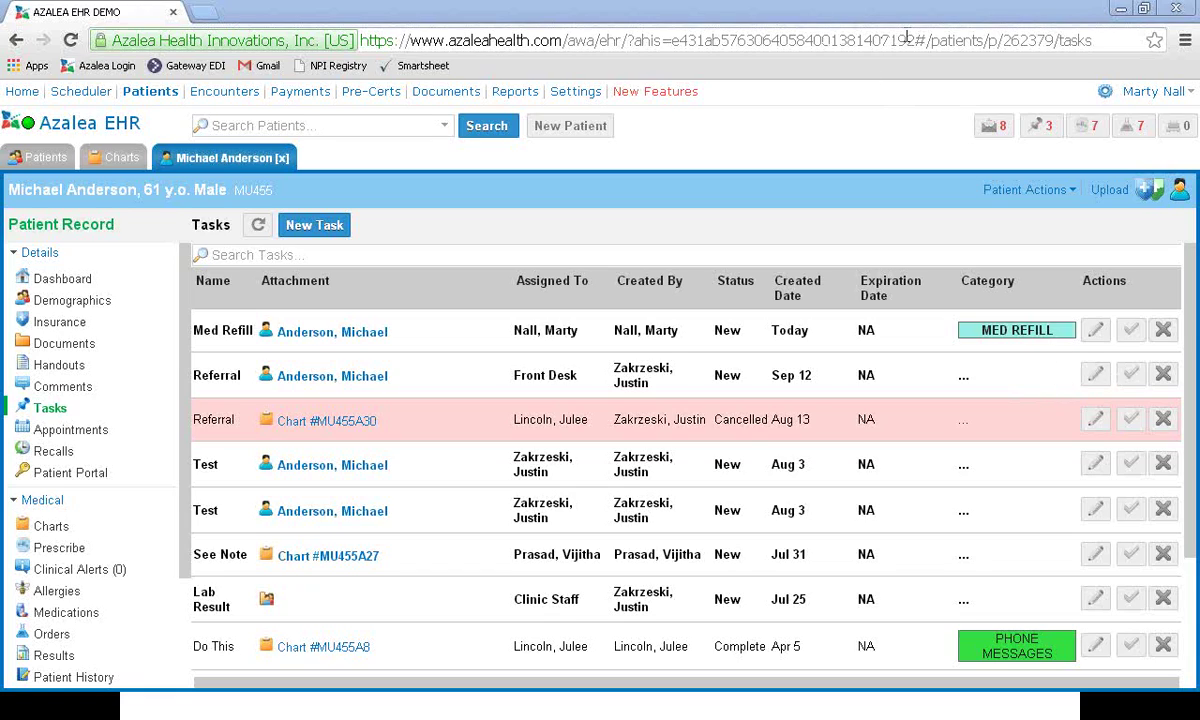
Step: Minimize the browser and advance the slideshow two slides to Upcoming Webinars
left_click(1120, 9)
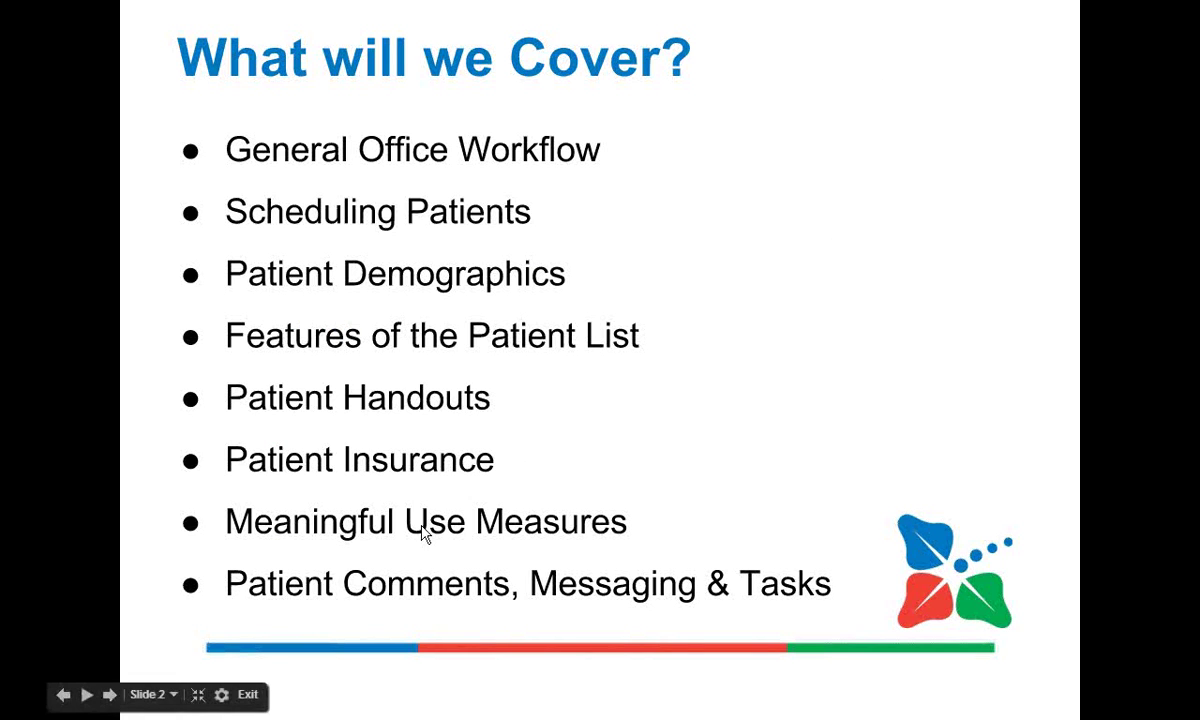
left_click(110, 695)
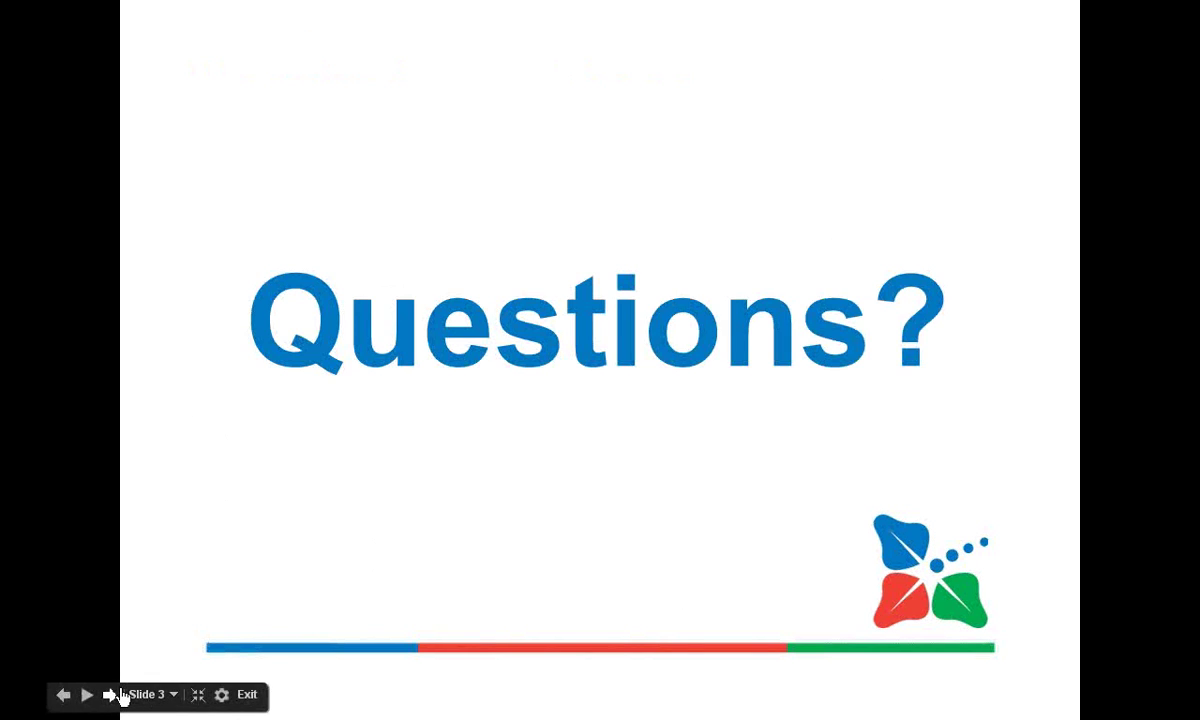
left_click(119, 695)
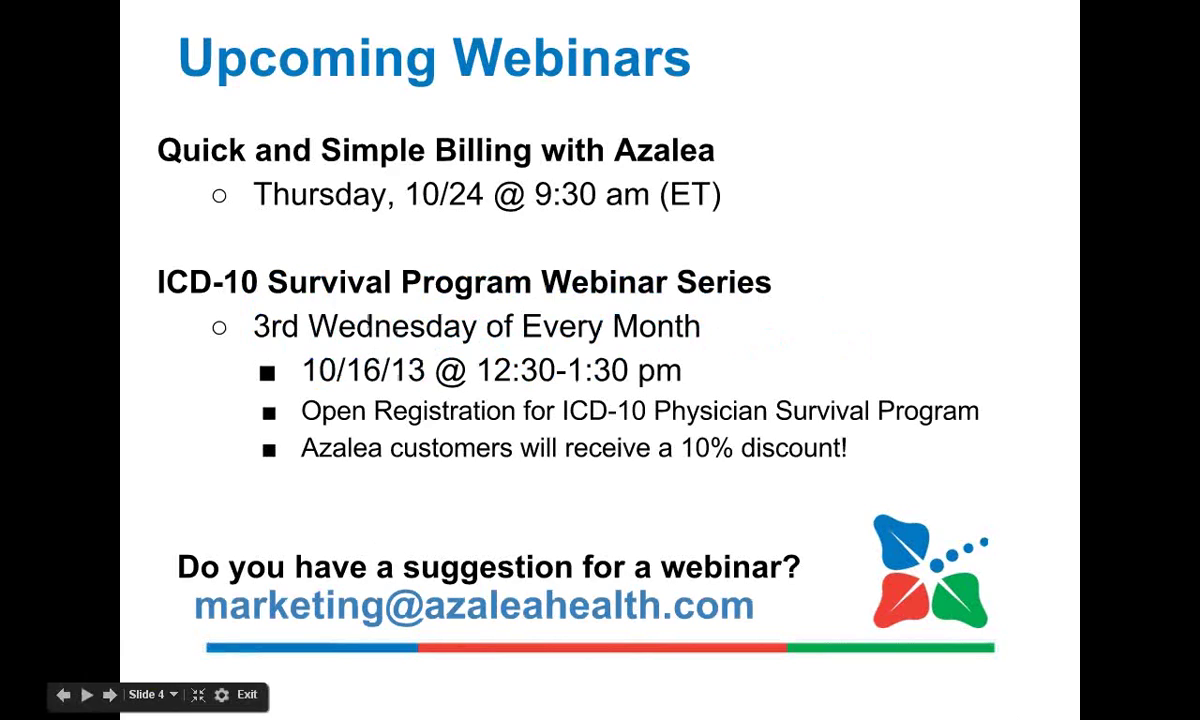